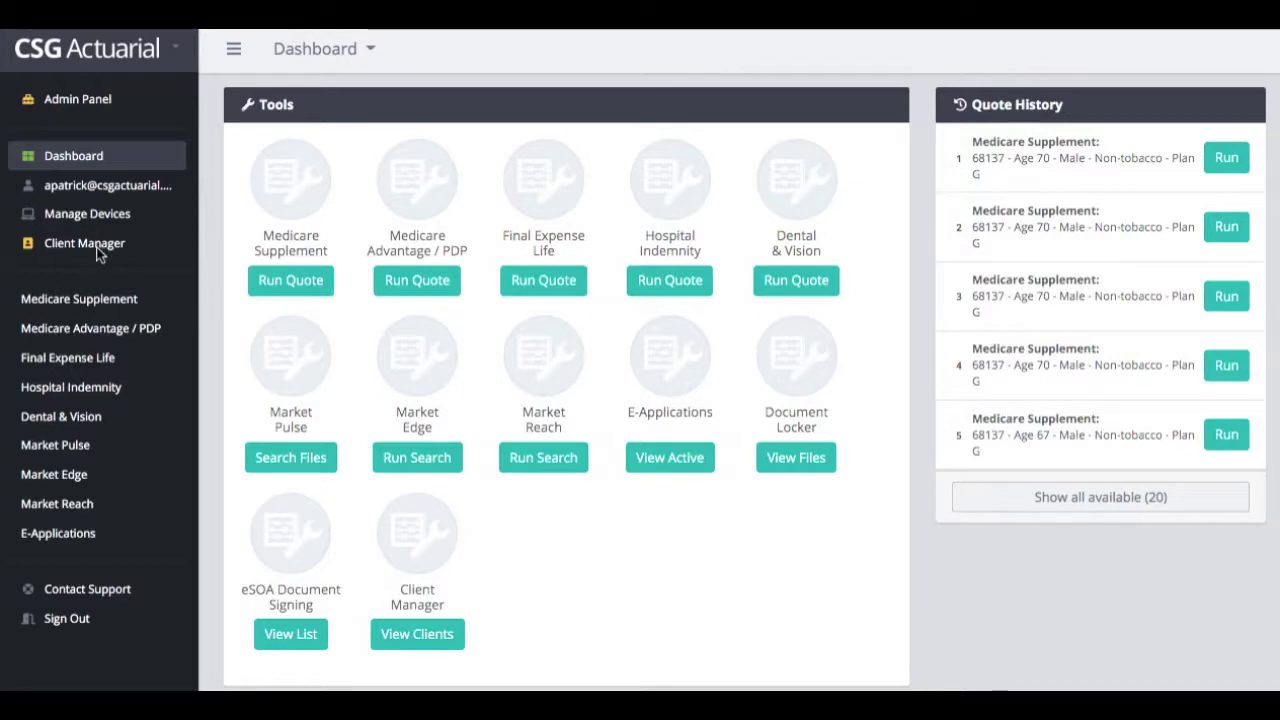
Open the Client Manager's My Clients list and scroll down to its paging controls
left_click(368, 52)
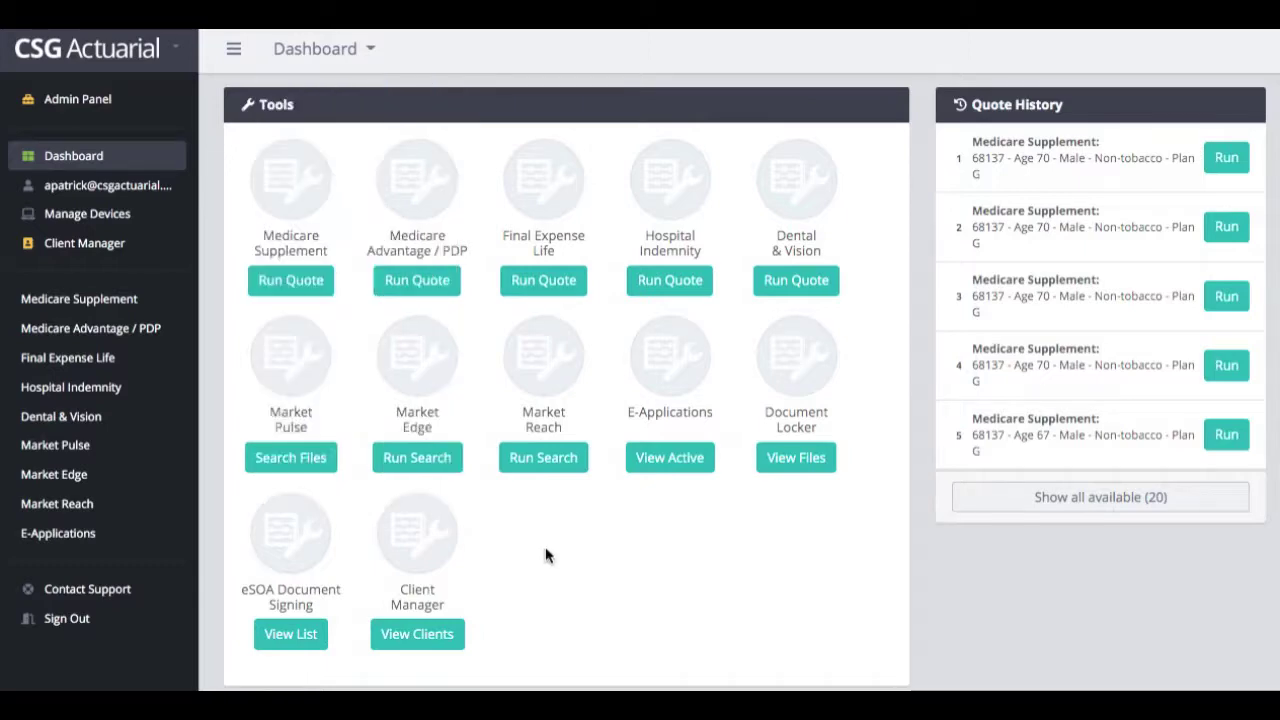
left_click(440, 634)
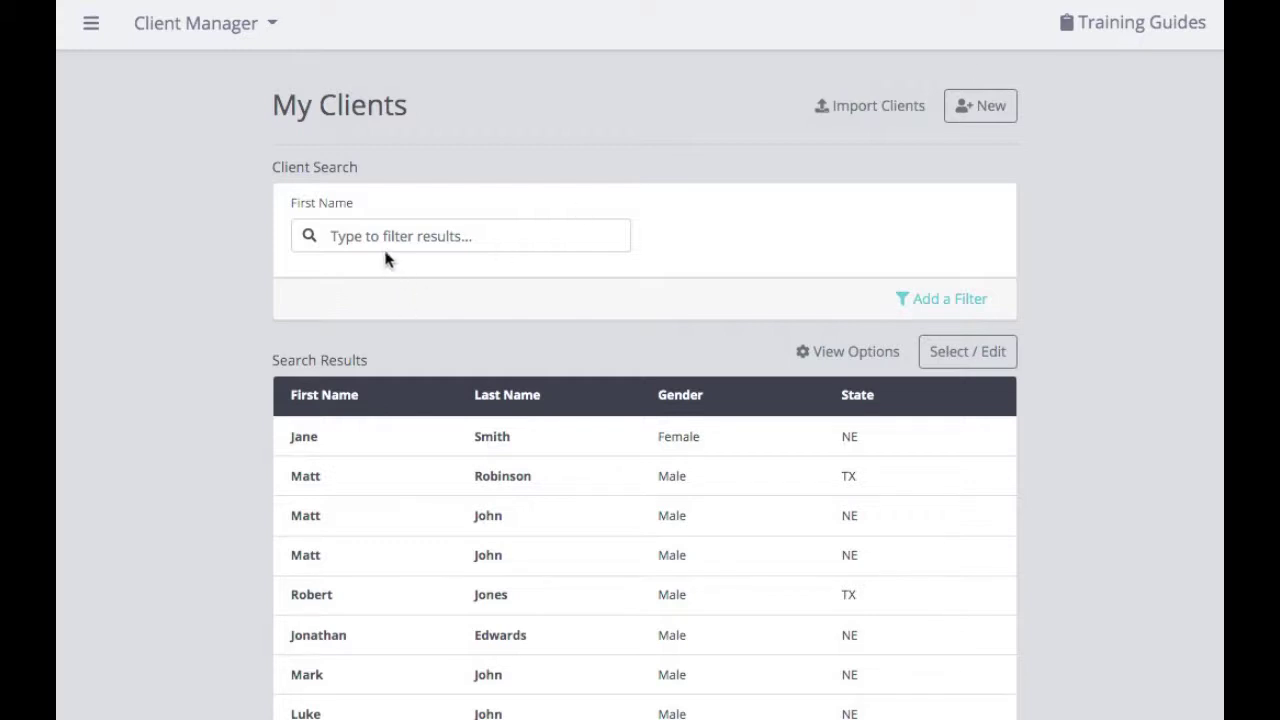
scroll(424, 398, "down", 3)
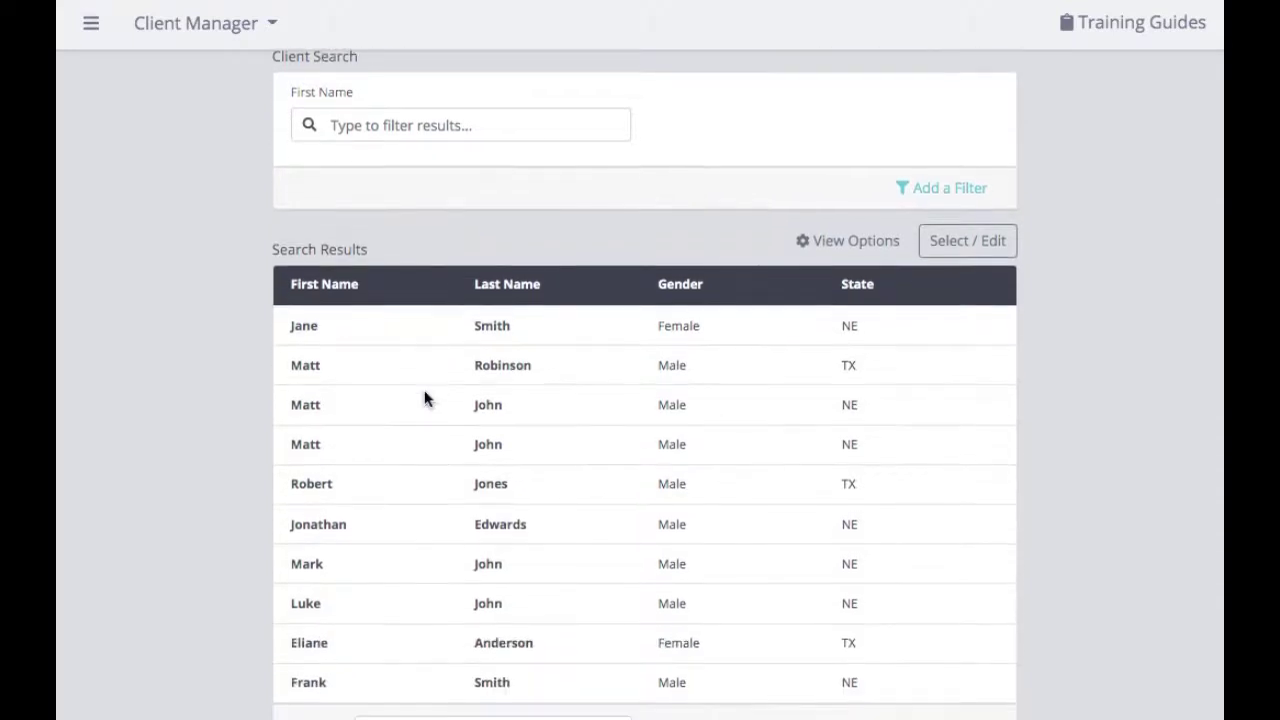
scroll(424, 398, "down", 3)
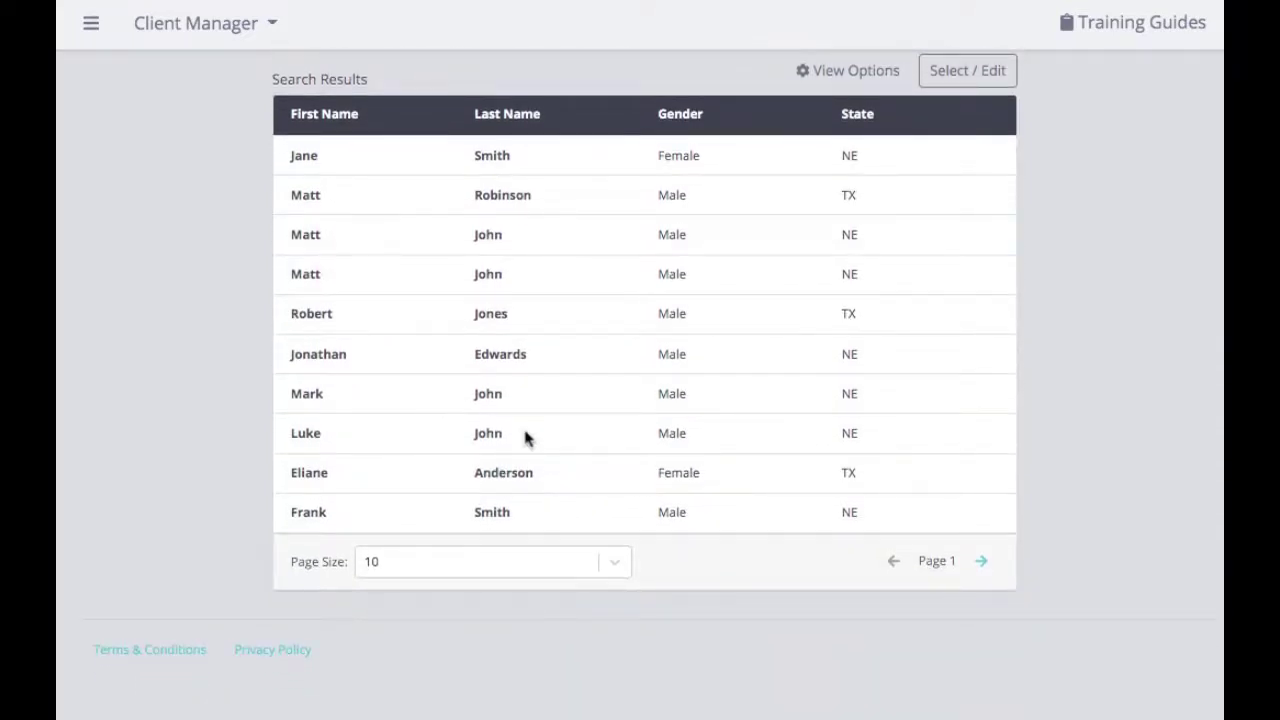
Check the page-size choices, keeping 10 per page, then browse to page two and back
left_click(614, 568)
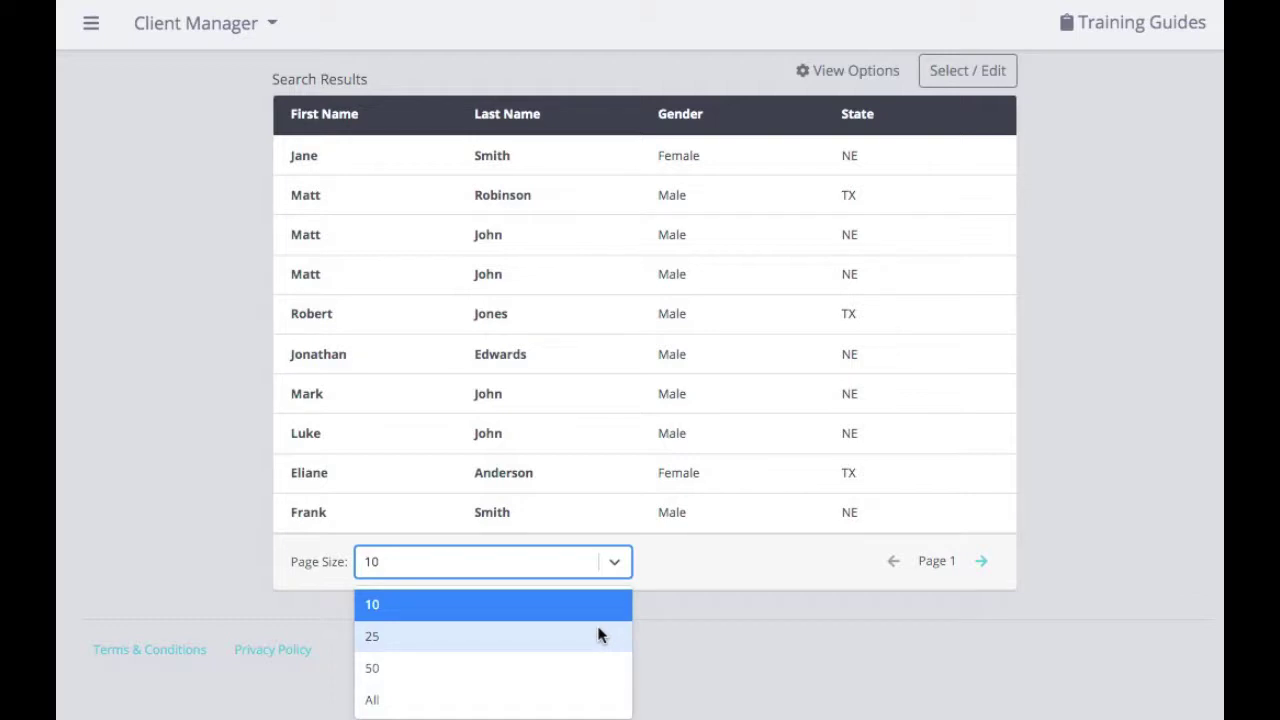
left_click(710, 631)
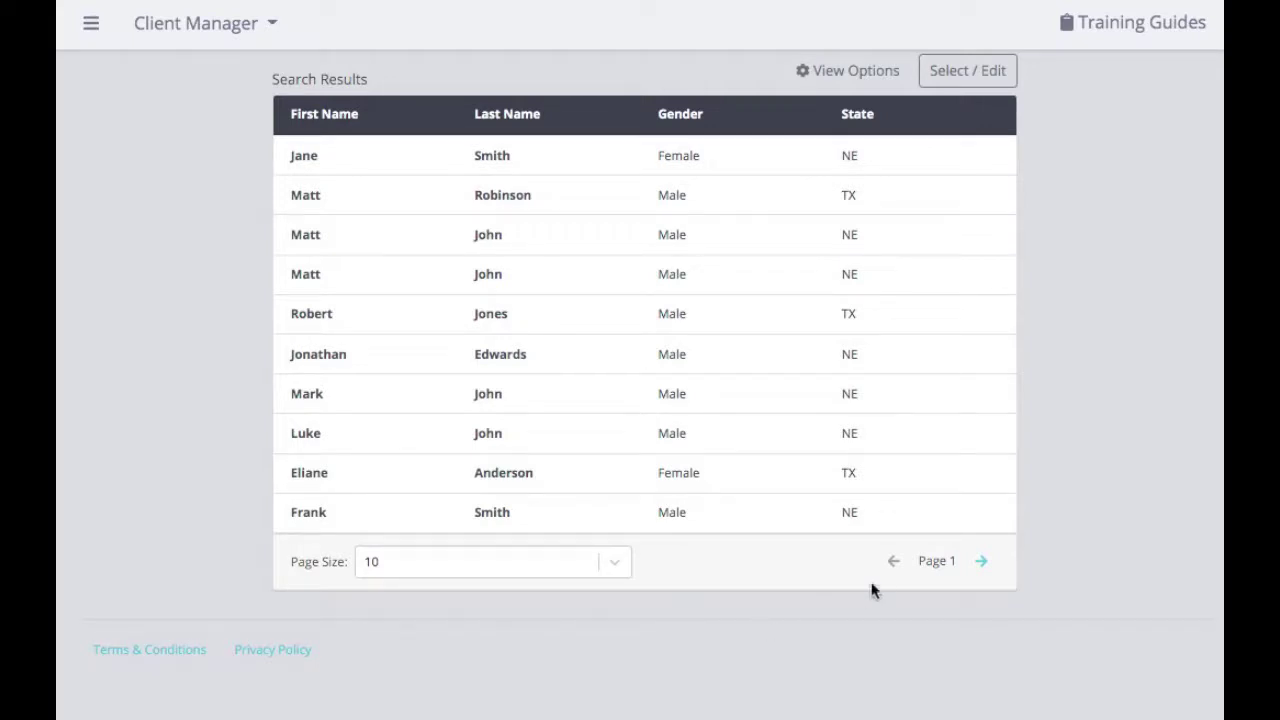
left_click(985, 563)
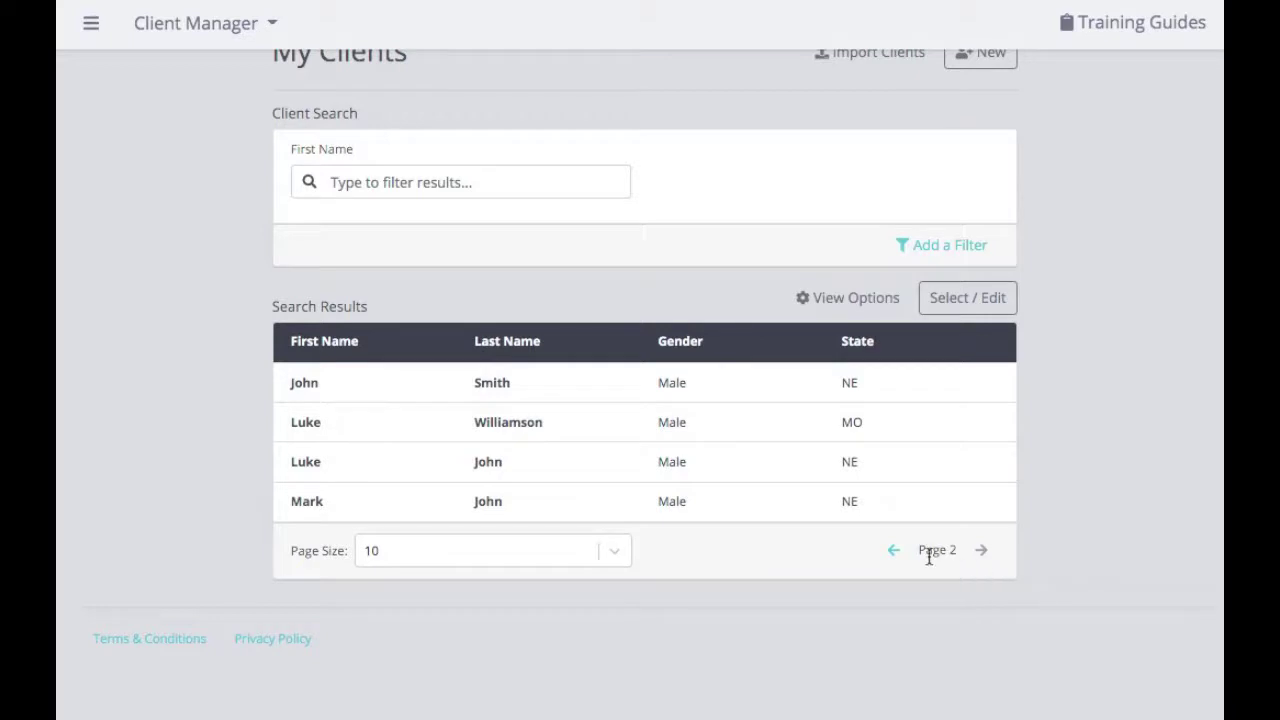
left_click(896, 556)
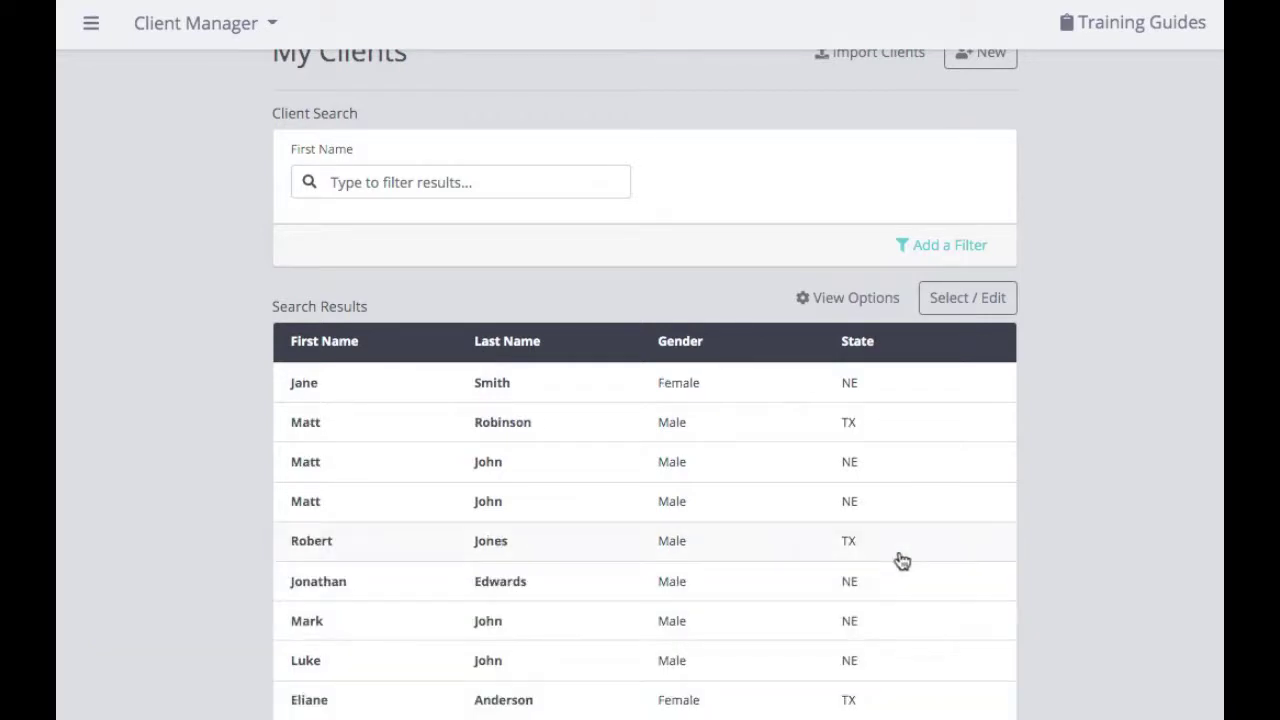
scroll(902, 561, "down", 2)
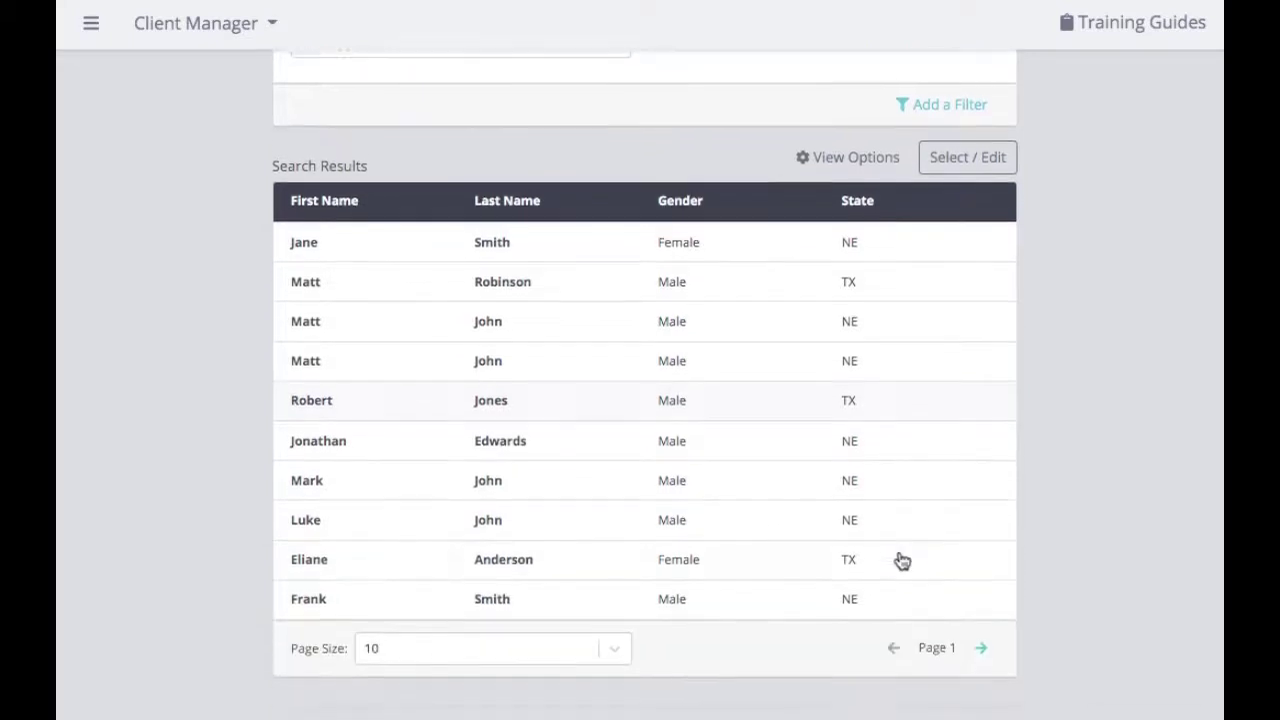
scroll(902, 561, "up", 2)
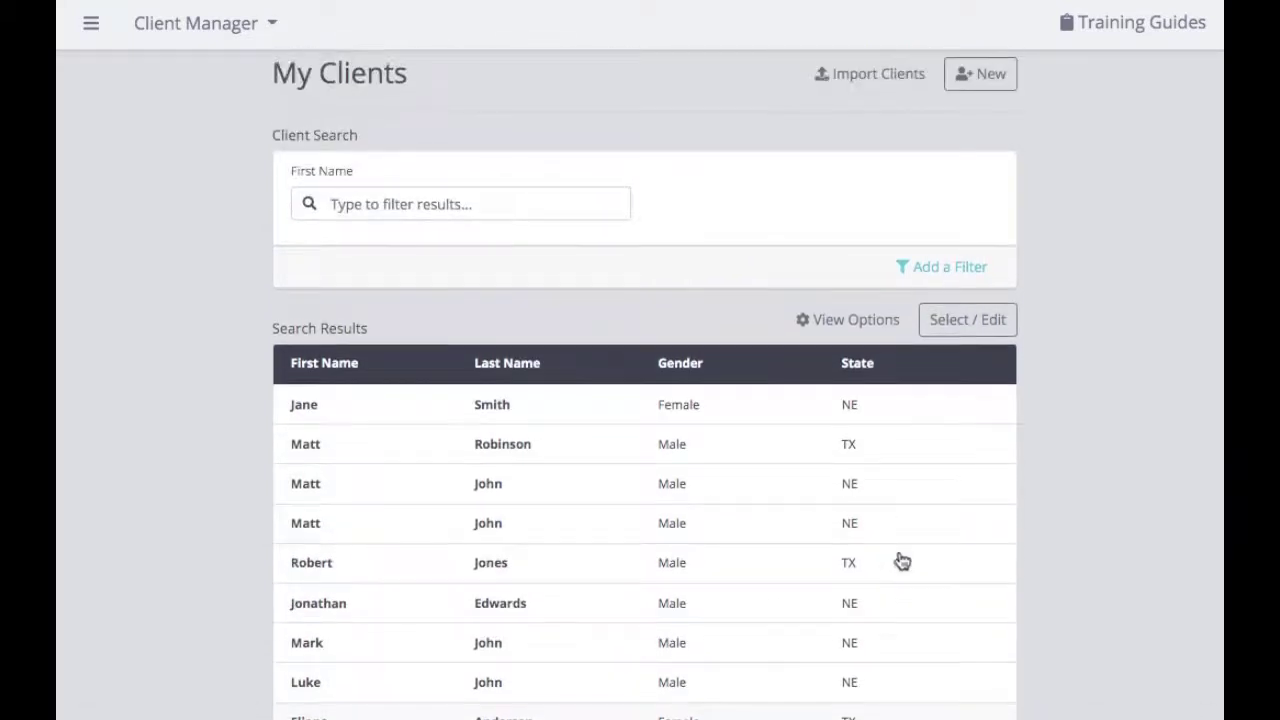
left_click(482, 203)
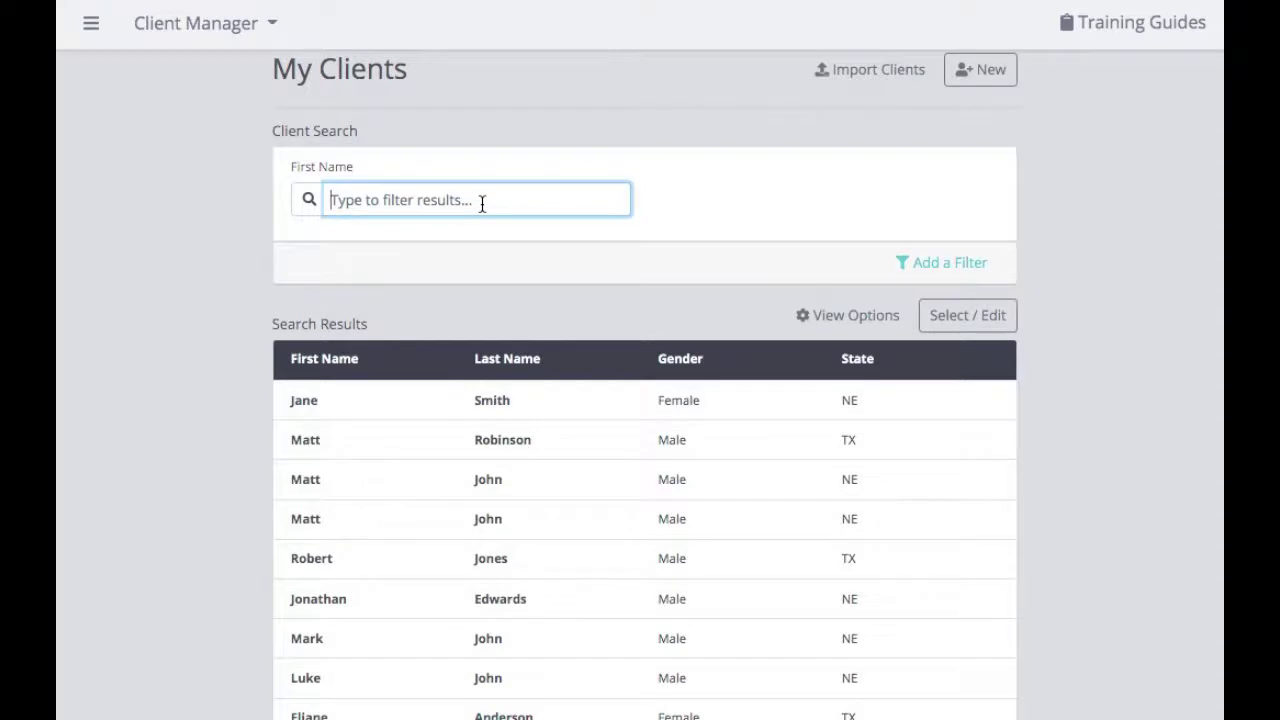
type("jane")
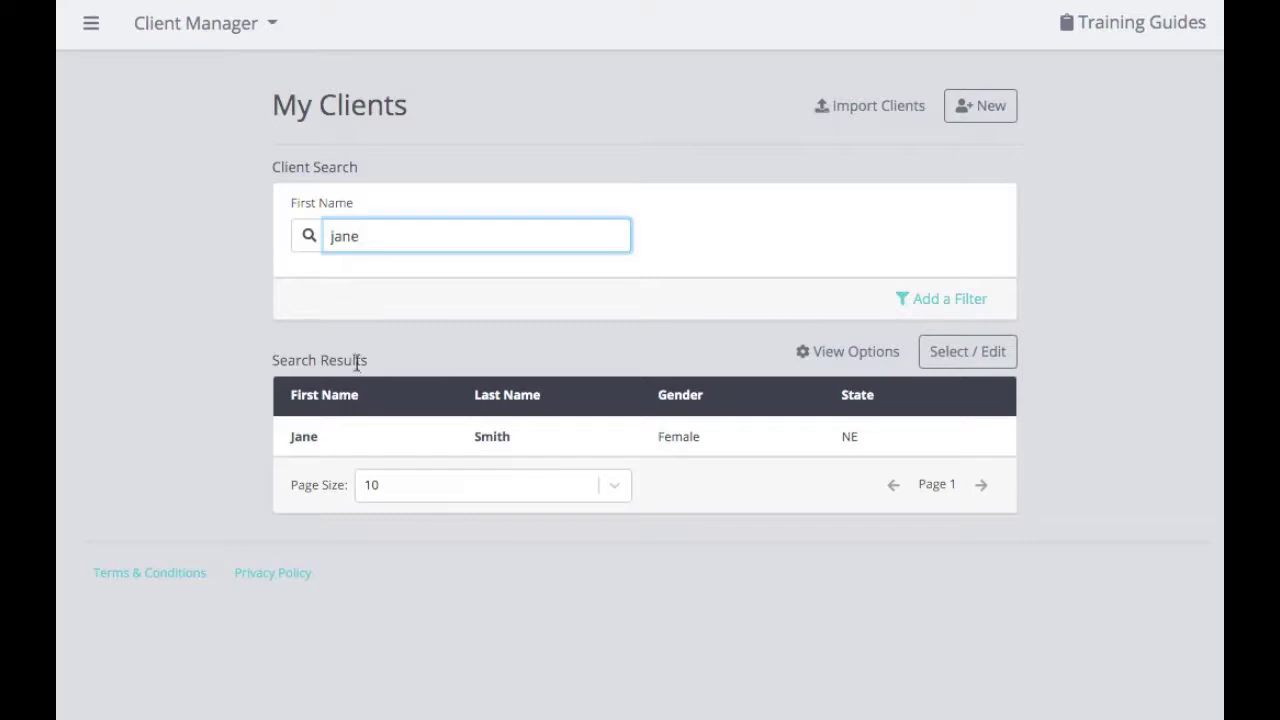
key("BackSpace")
key("BackSpace")
key("BackSpace")
key("BackSpace")
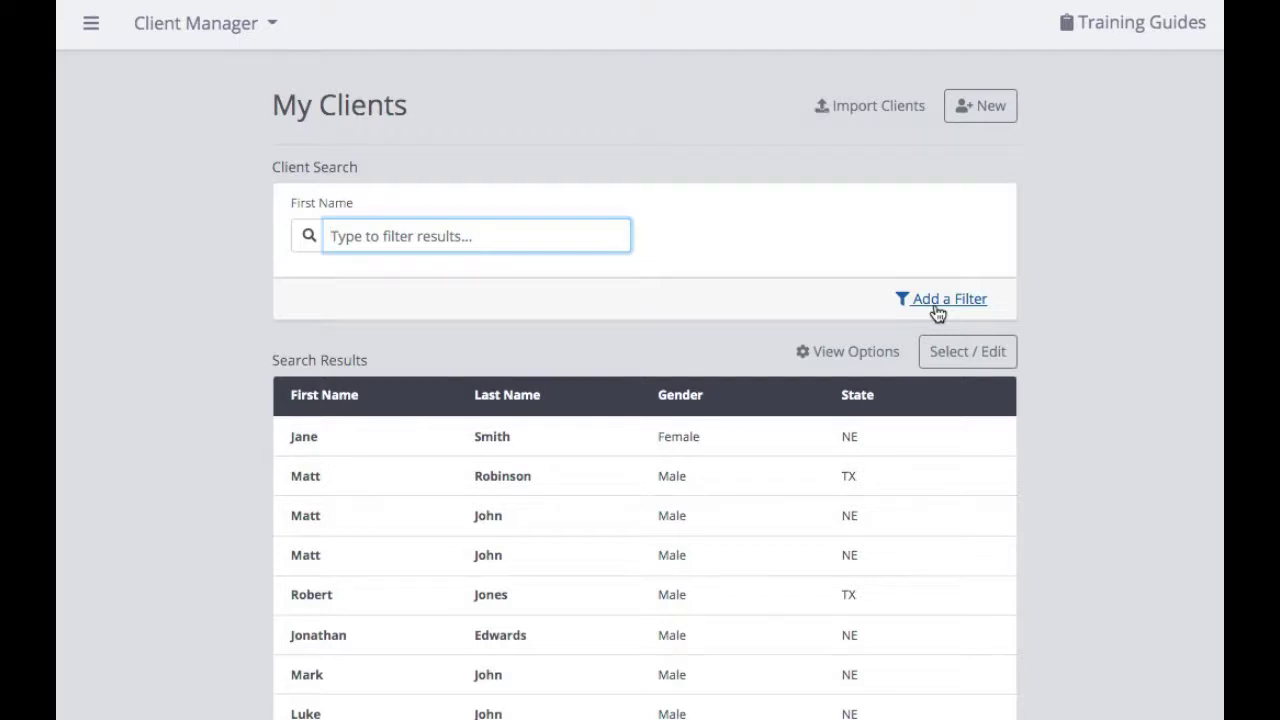
Add an empty filter row and review its criteria list without choosing one
left_click(937, 307)
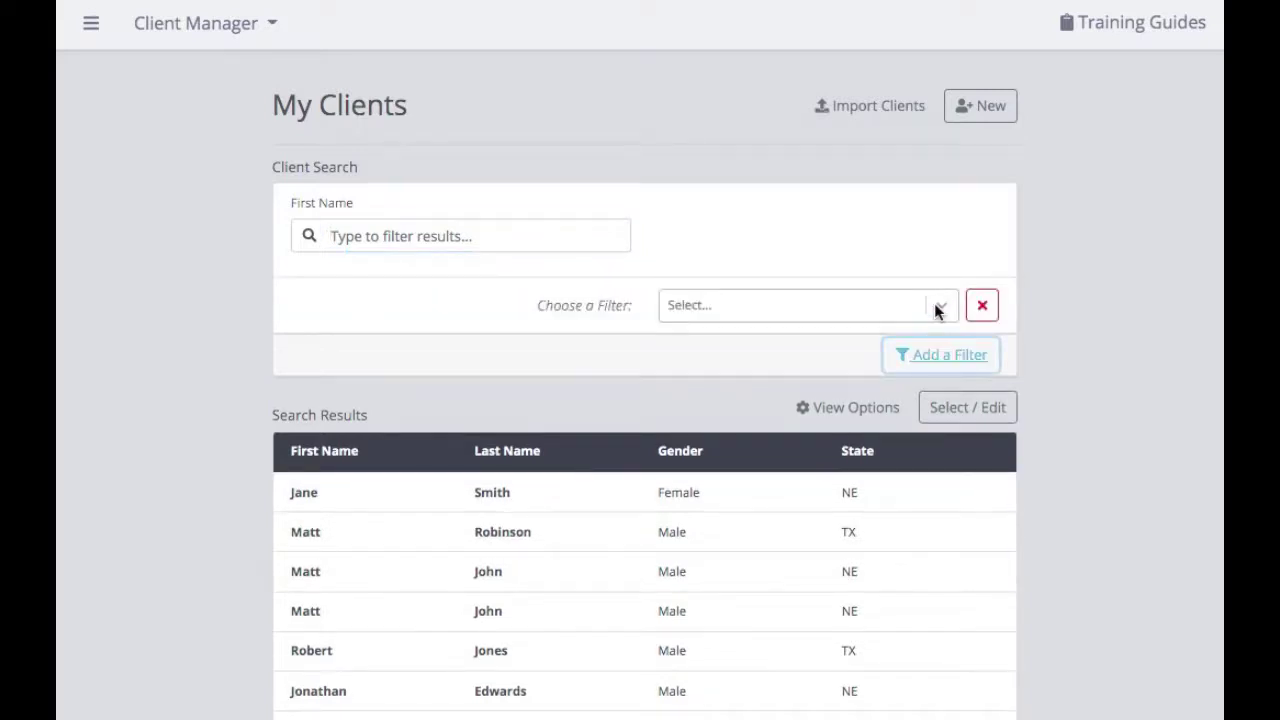
left_click(940, 309)
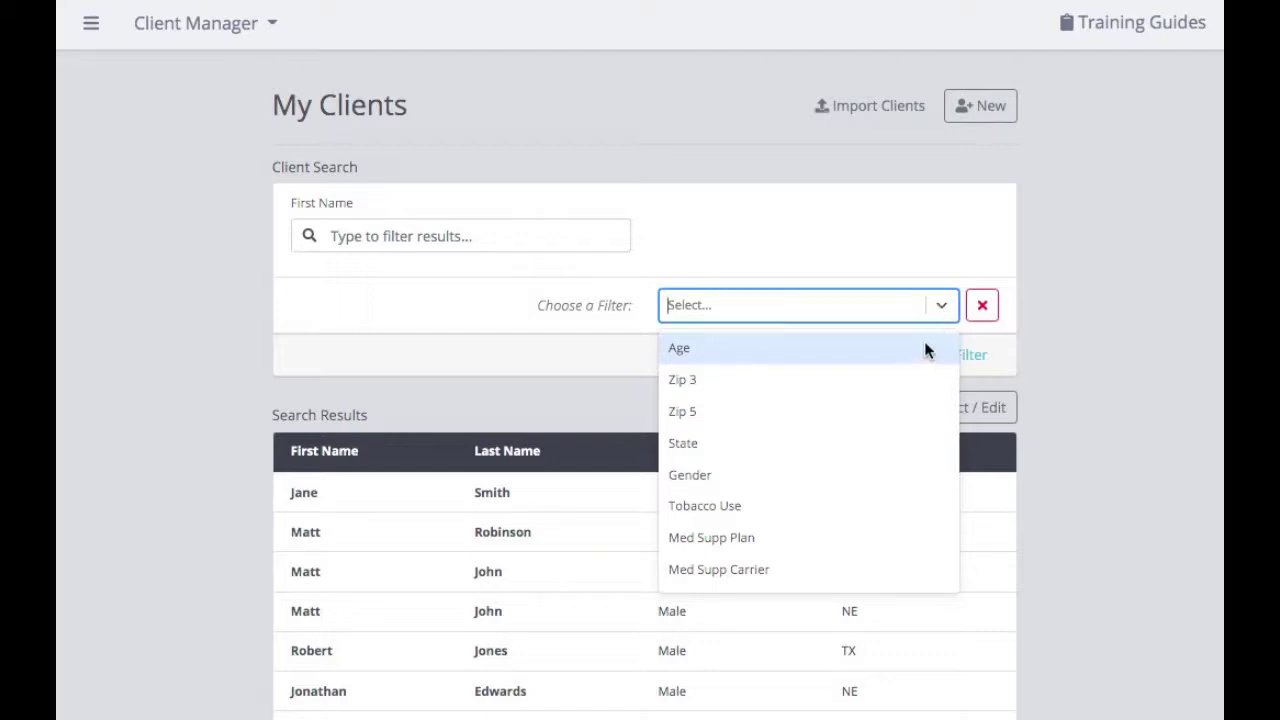
left_click(1021, 340)
scroll(1022, 345, "down", 1)
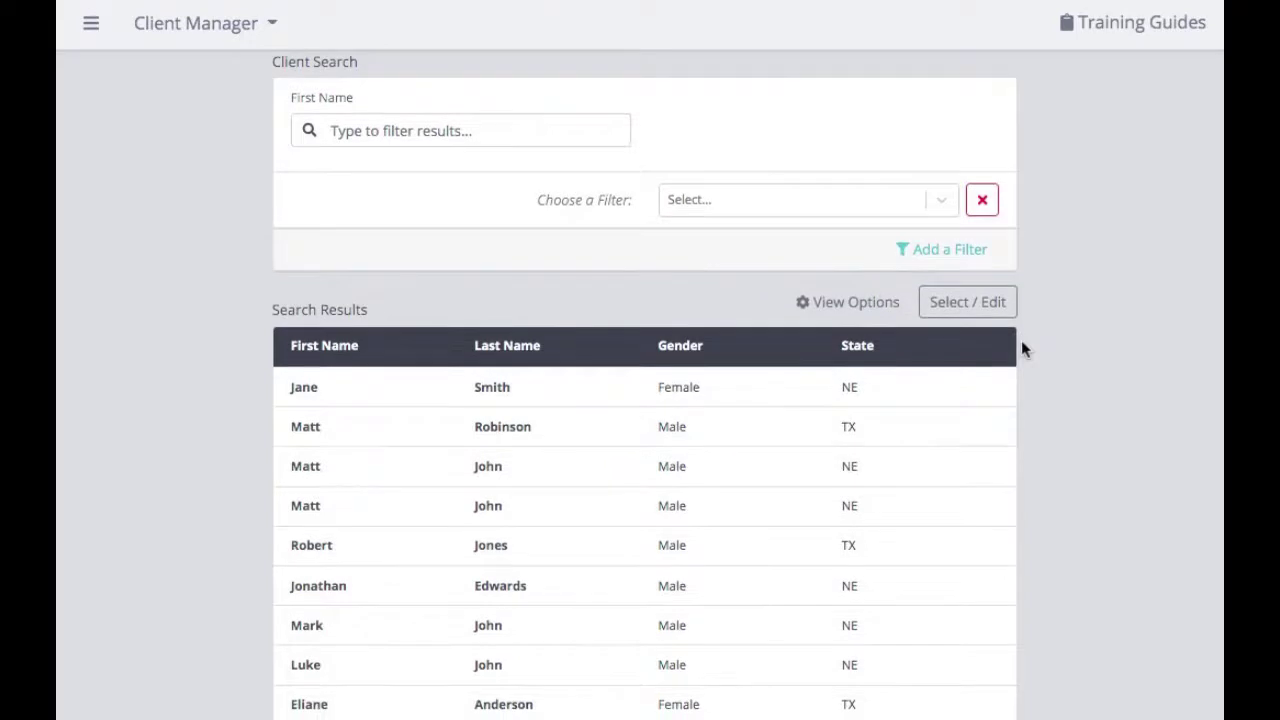
scroll(935, 337, "down", 1)
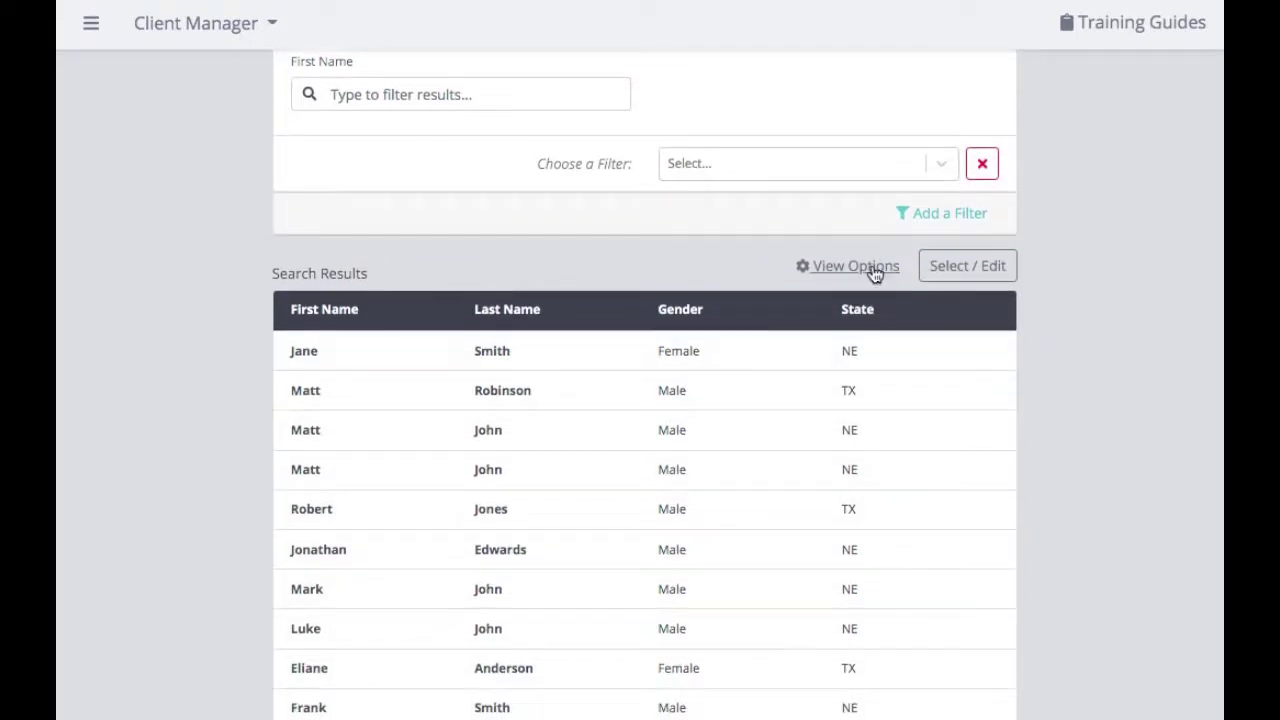
Add Zip Code and Tobacco columns to the client search results via View Options
left_click(874, 271)
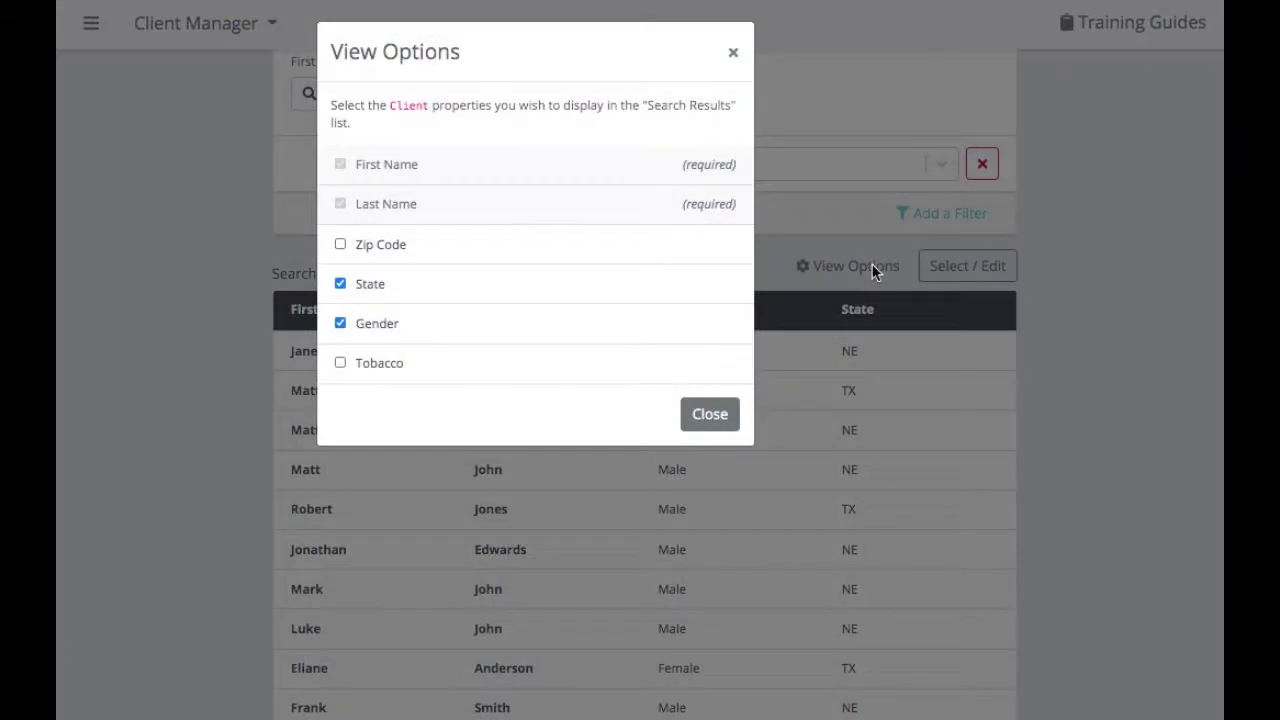
left_click(436, 256)
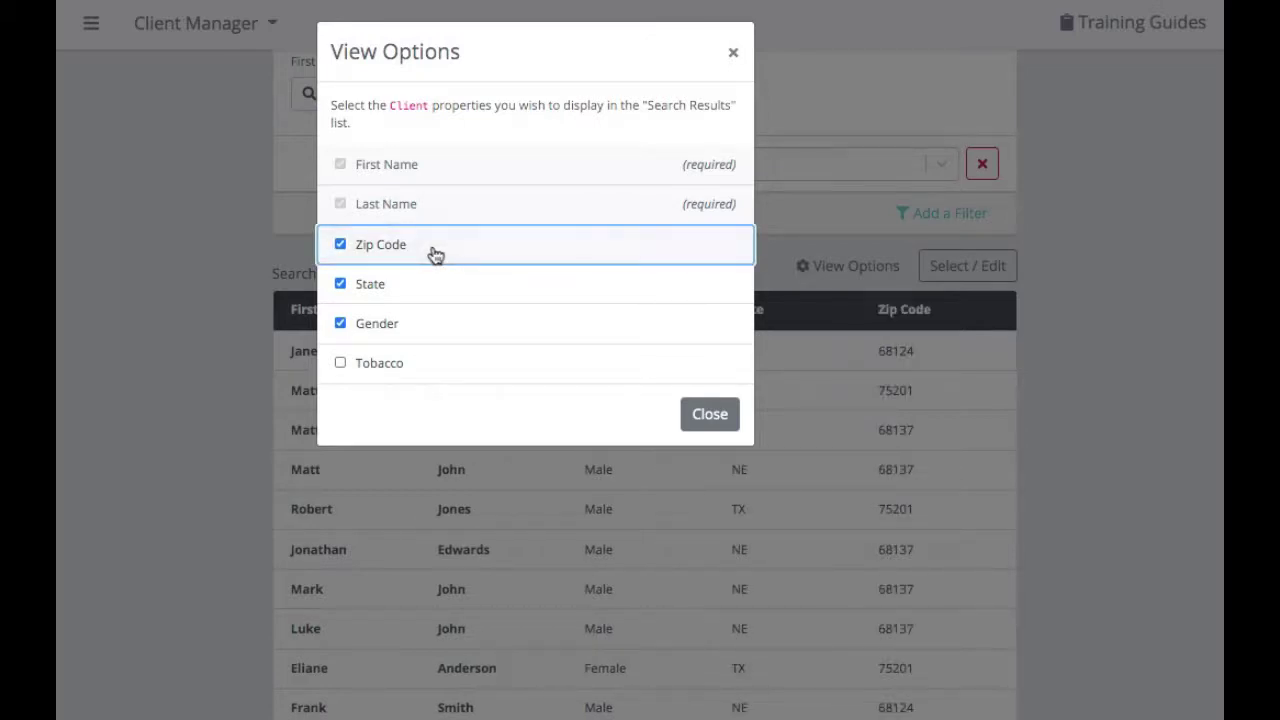
left_click(383, 368)
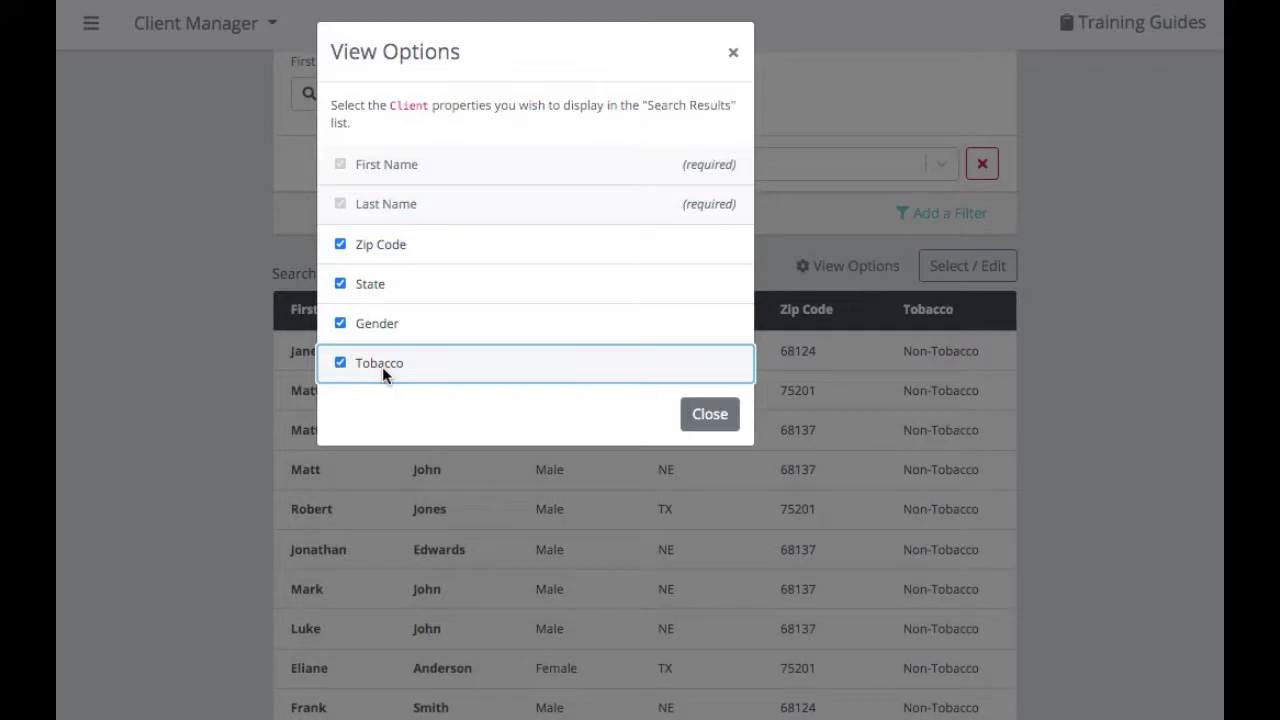
left_click(726, 434)
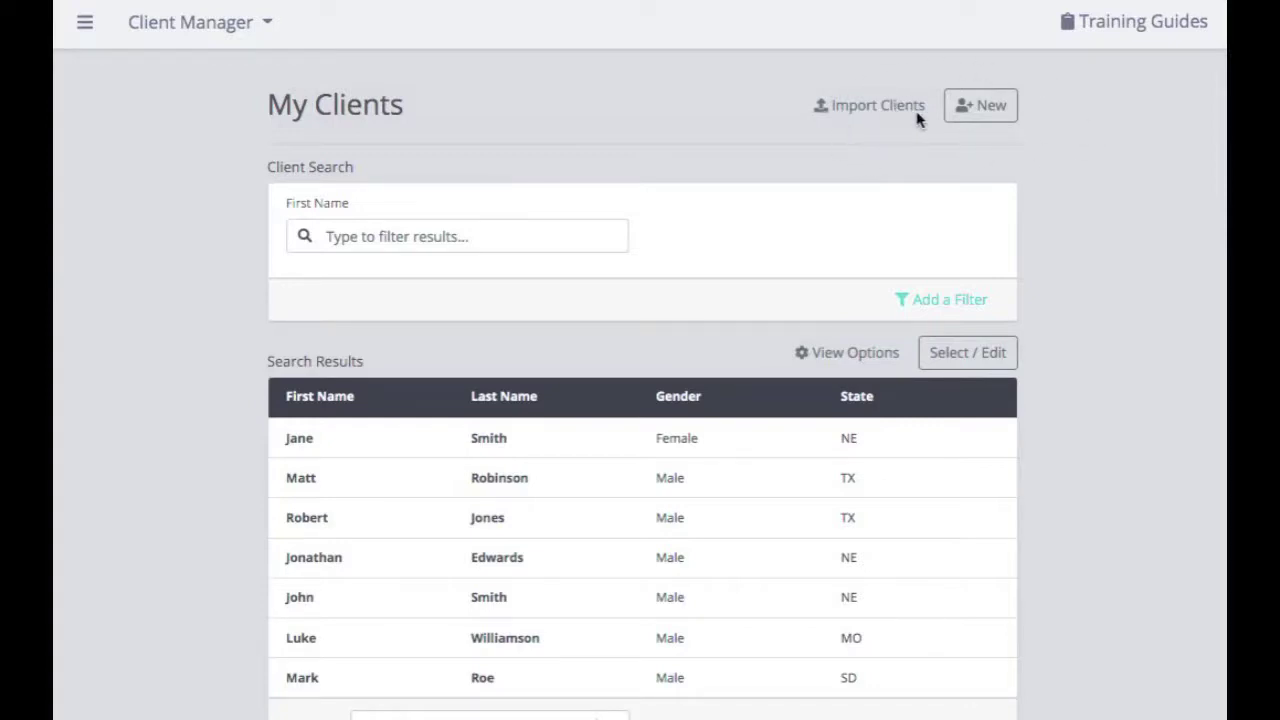
Start a new client and enter the client's first and last name
left_click(992, 115)
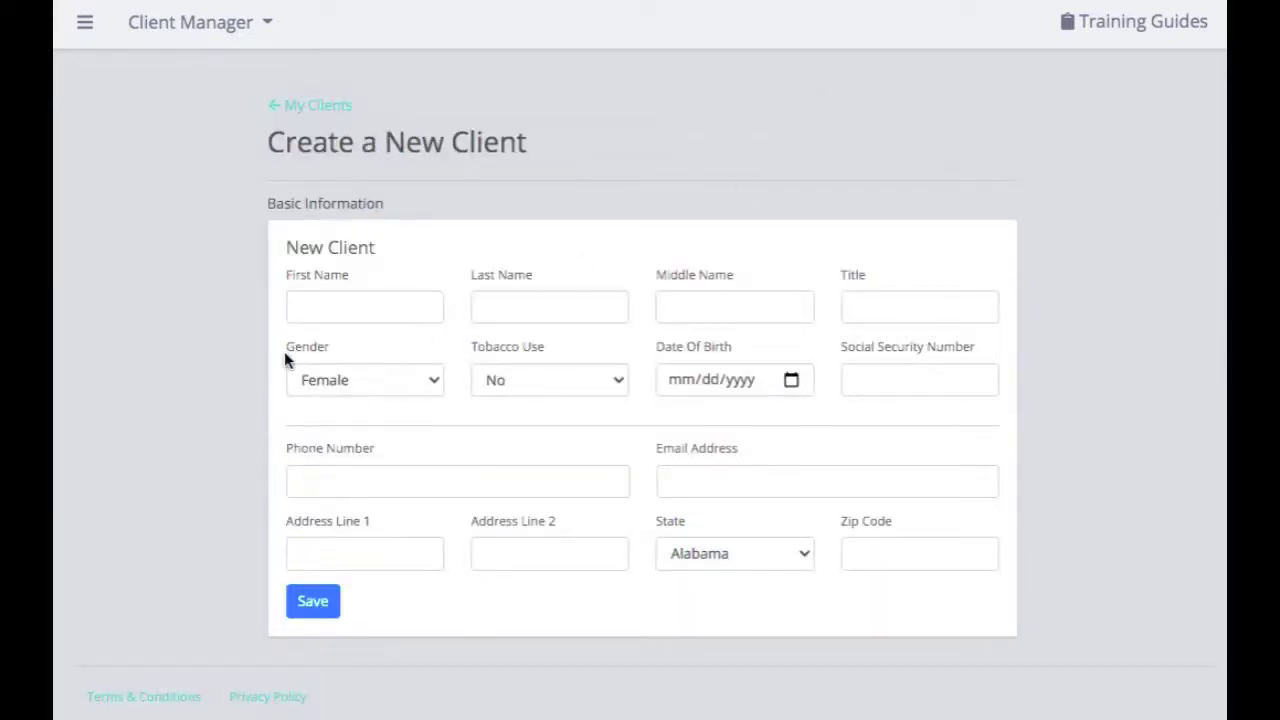
left_click(324, 307)
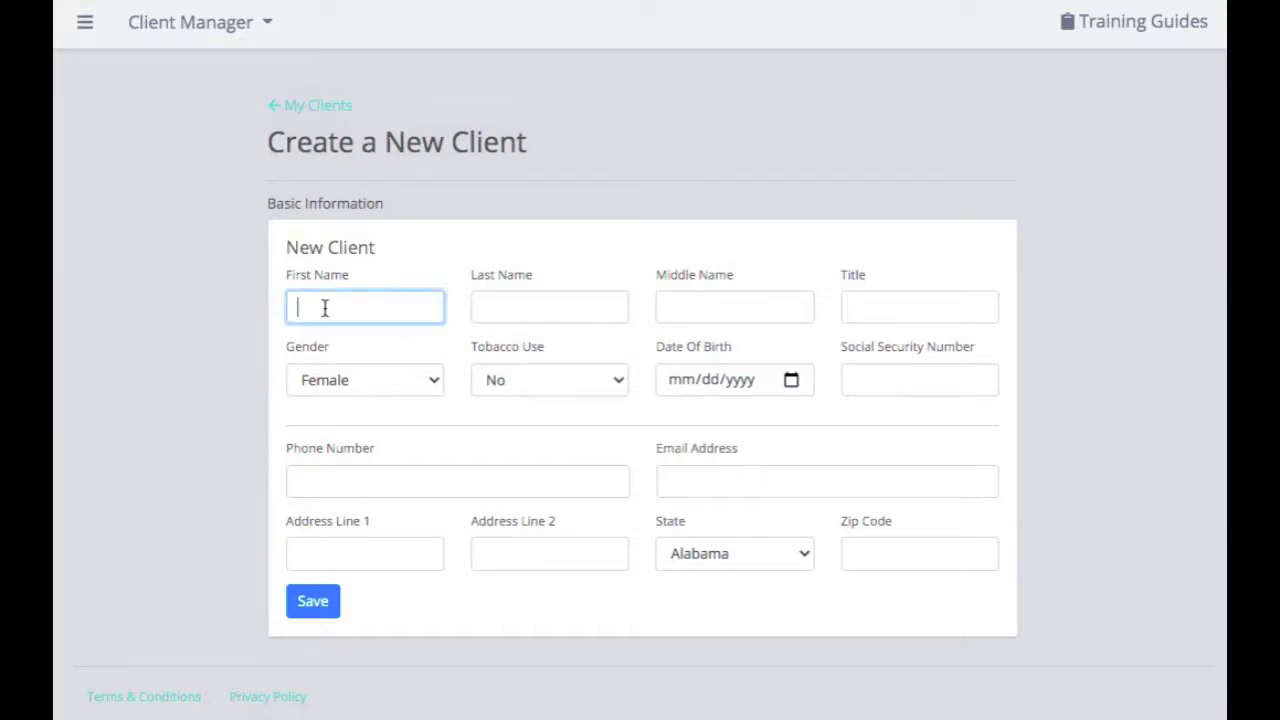
left_click(543, 306)
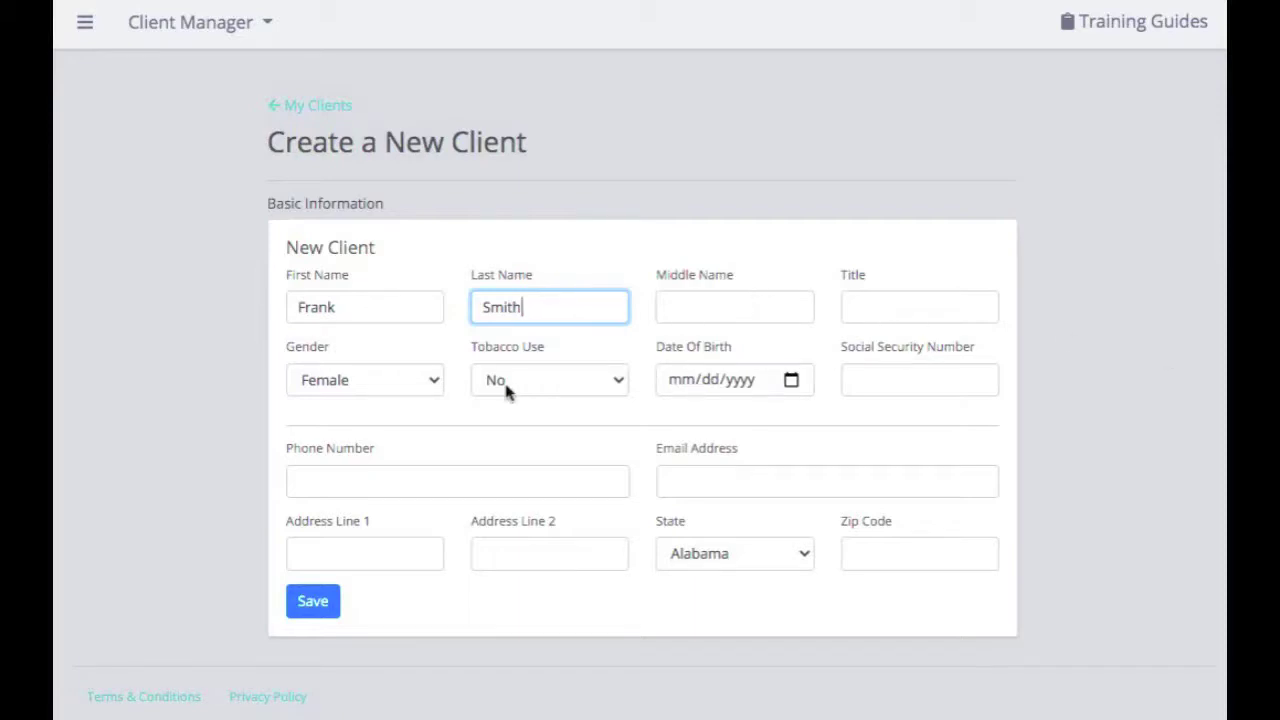
Set gender to Male, tobacco use to No, and date of birth to 01/20/1950
left_click(435, 380)
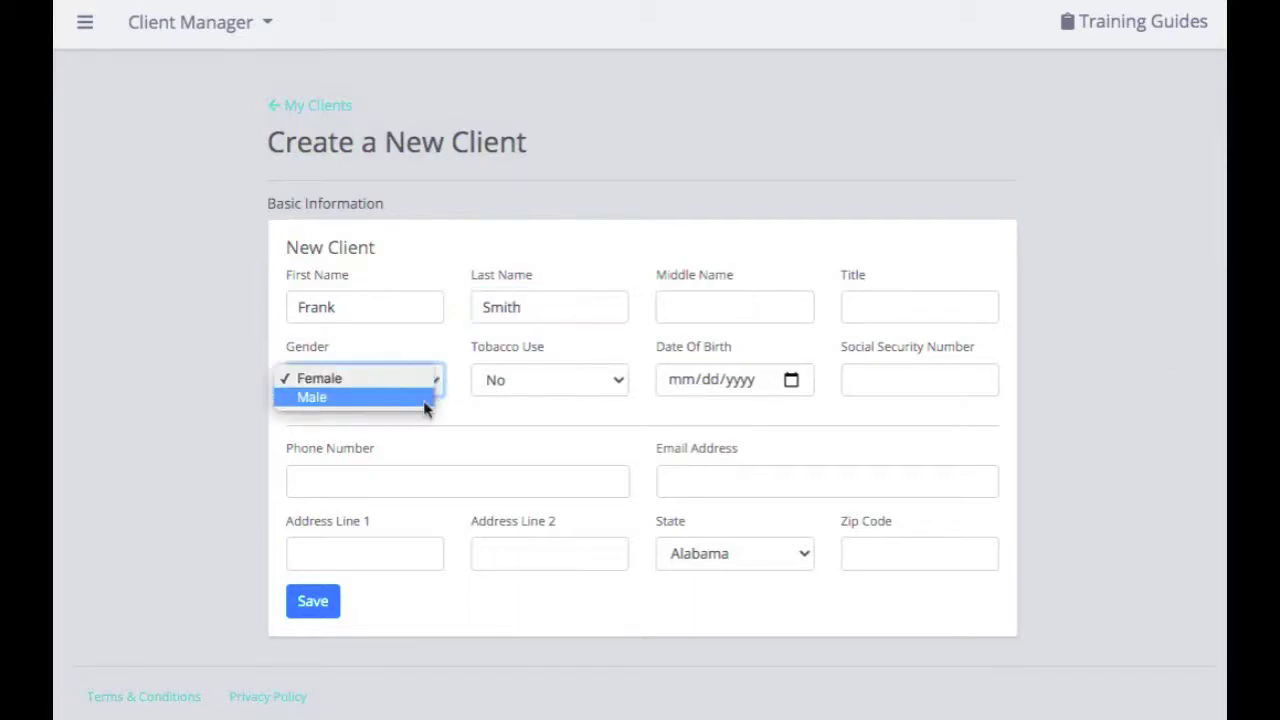
left_click(424, 400)
left_click(508, 382)
left_click(508, 383)
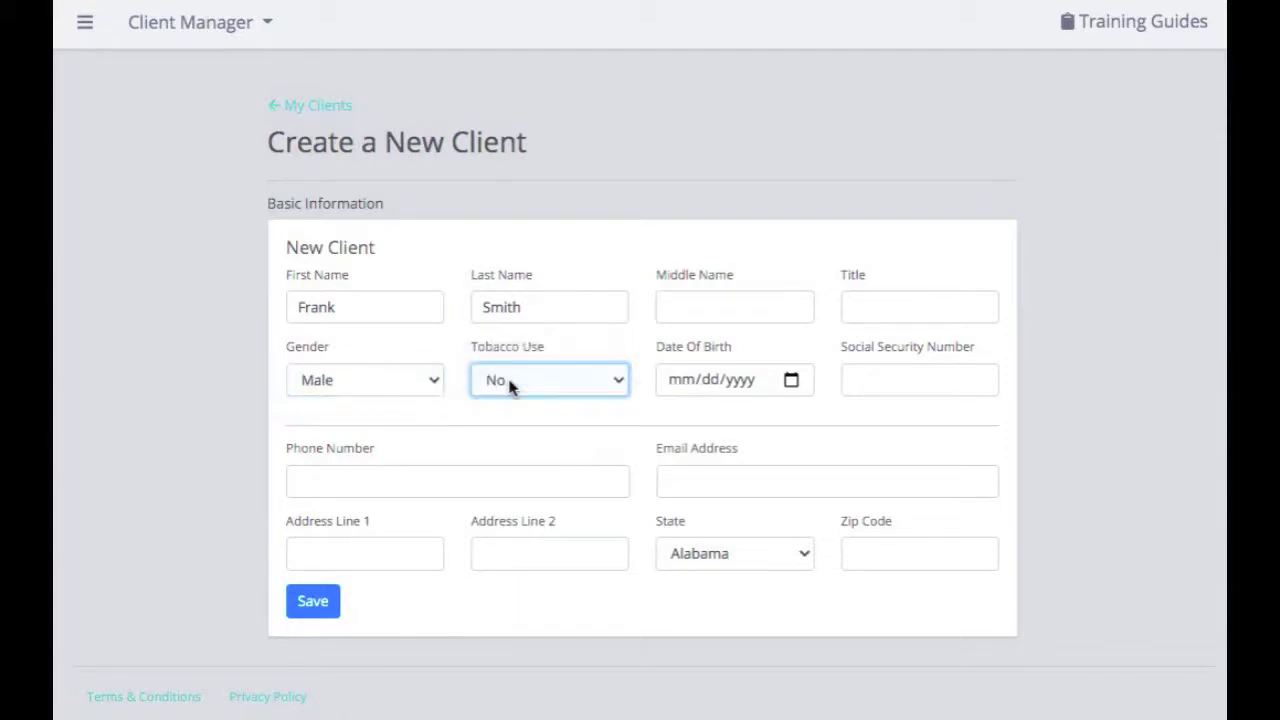
left_click(677, 381)
type("01/")
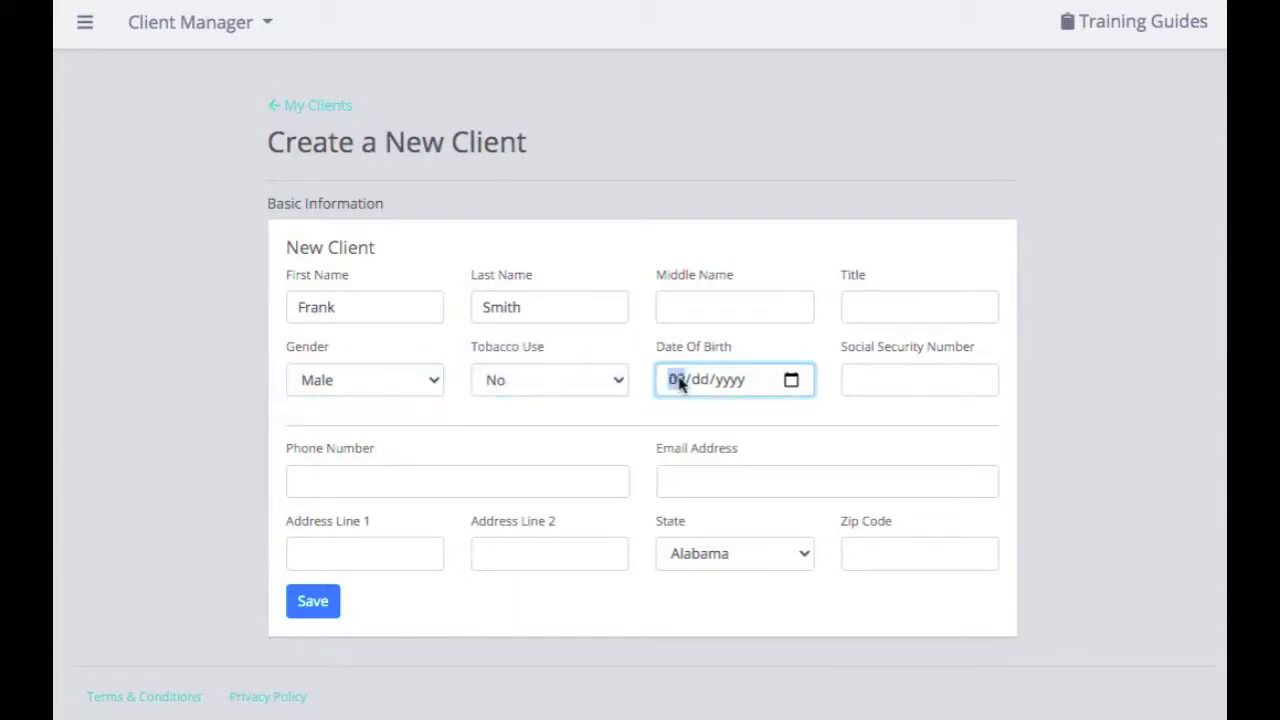
type("20/1950")
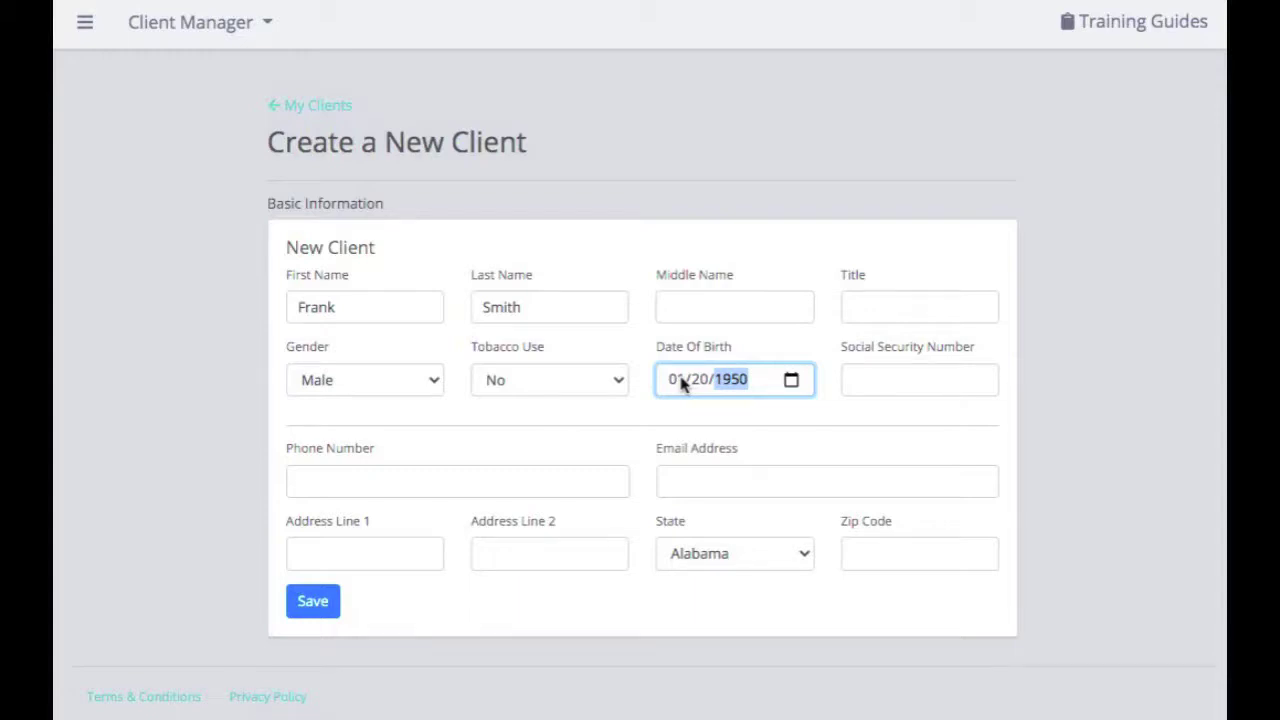
left_click(720, 417)
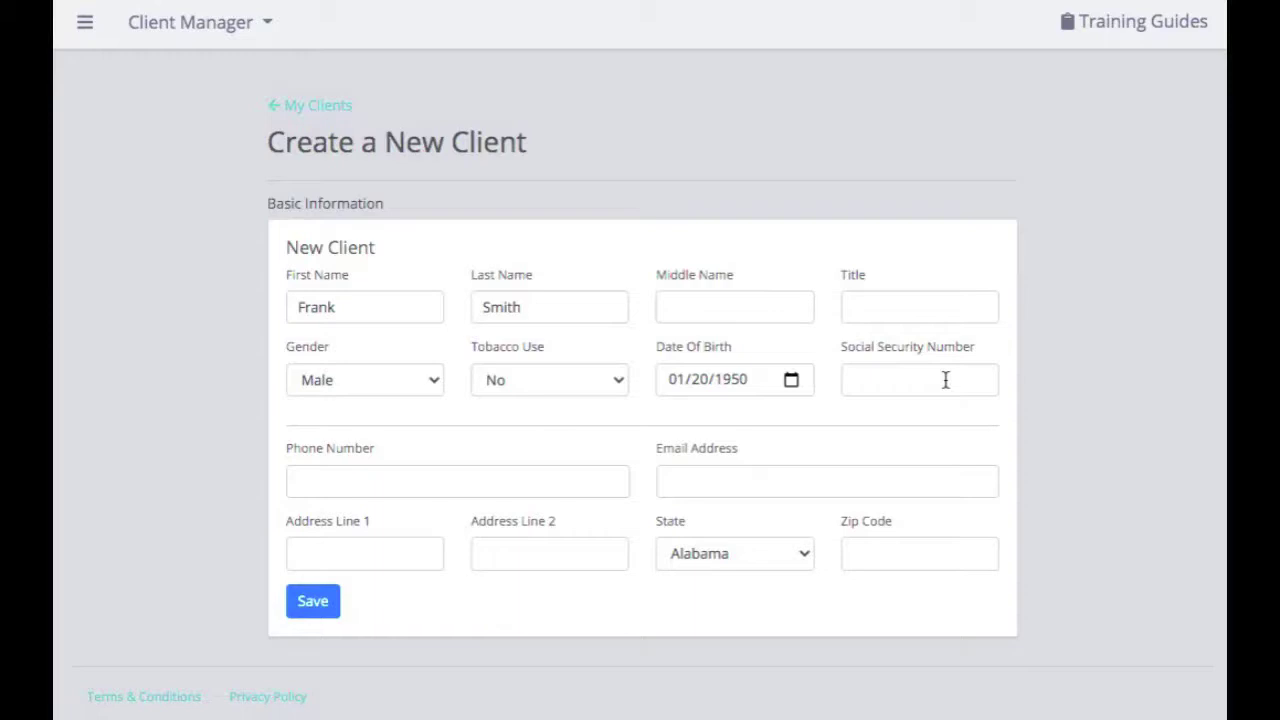
Enter the client's phone number and e-mail address
left_click(501, 482)
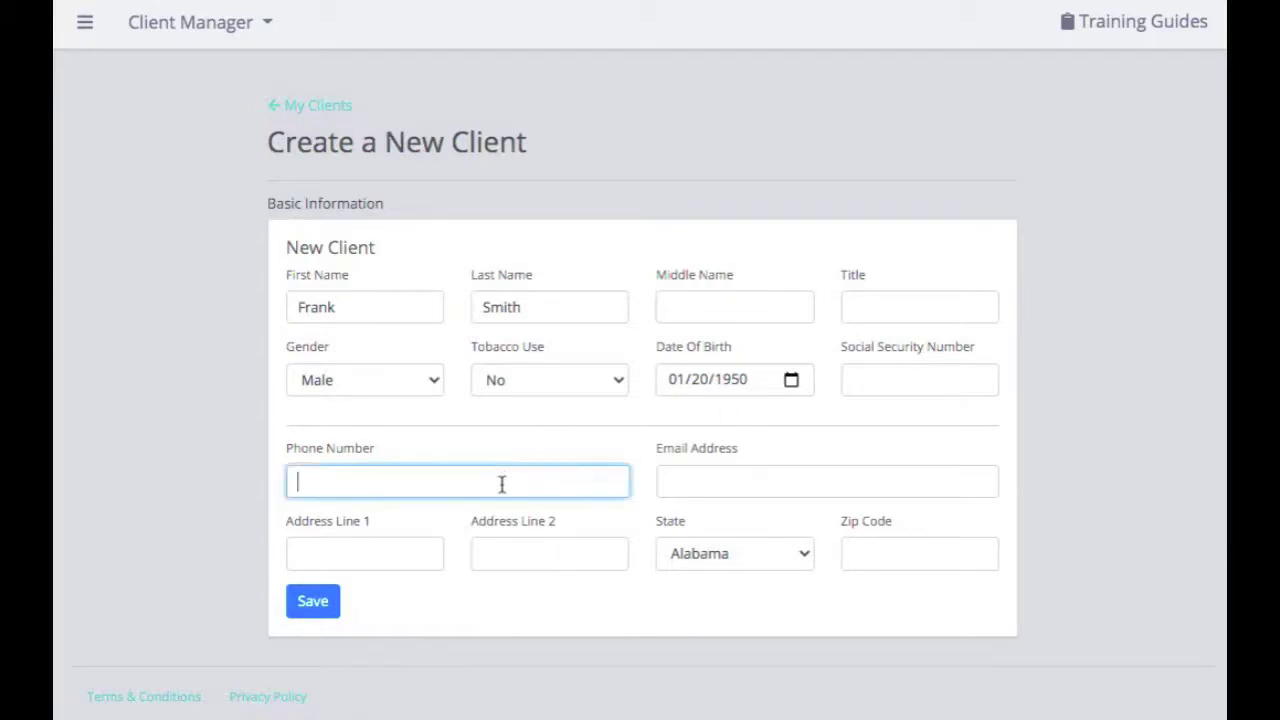
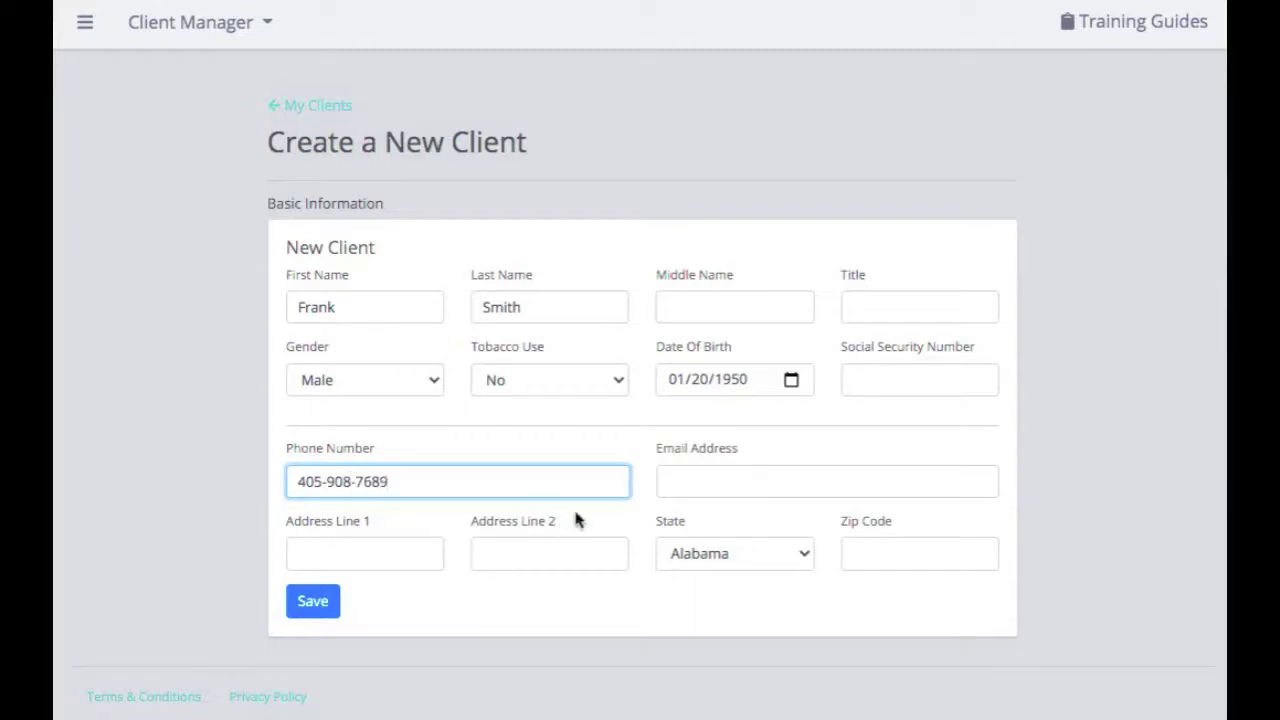
left_click(766, 483)
Enter the street address, choose Nebraska as the state, add the zip code, and save
left_click(401, 558)
type("123 W. Rd")
key("Tab")
key("Tab")
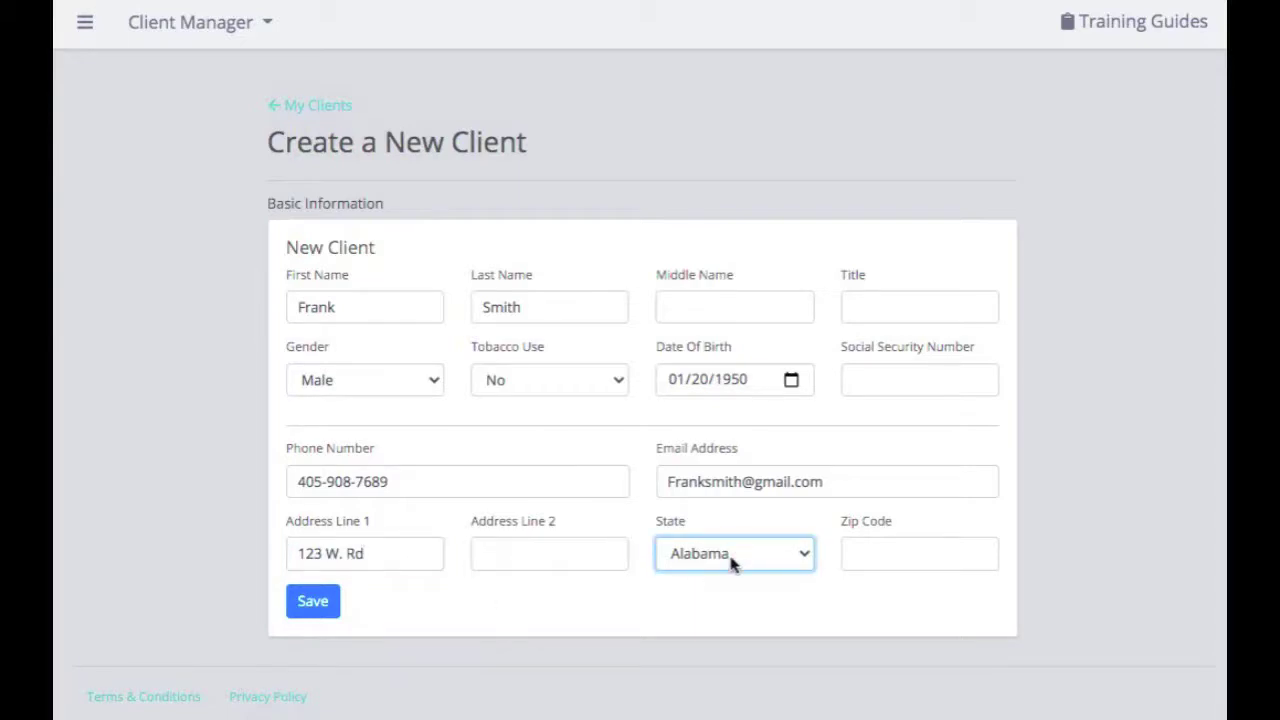
left_click(732, 564)
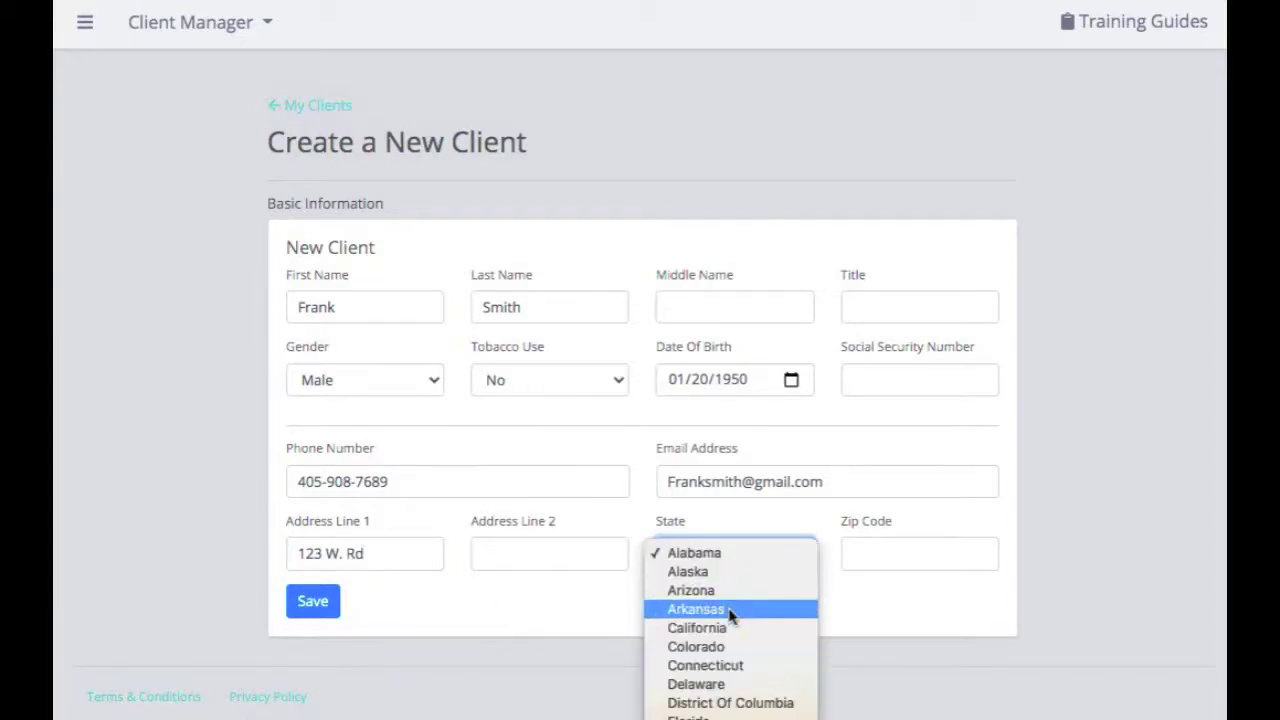
key("n")
key("Return")
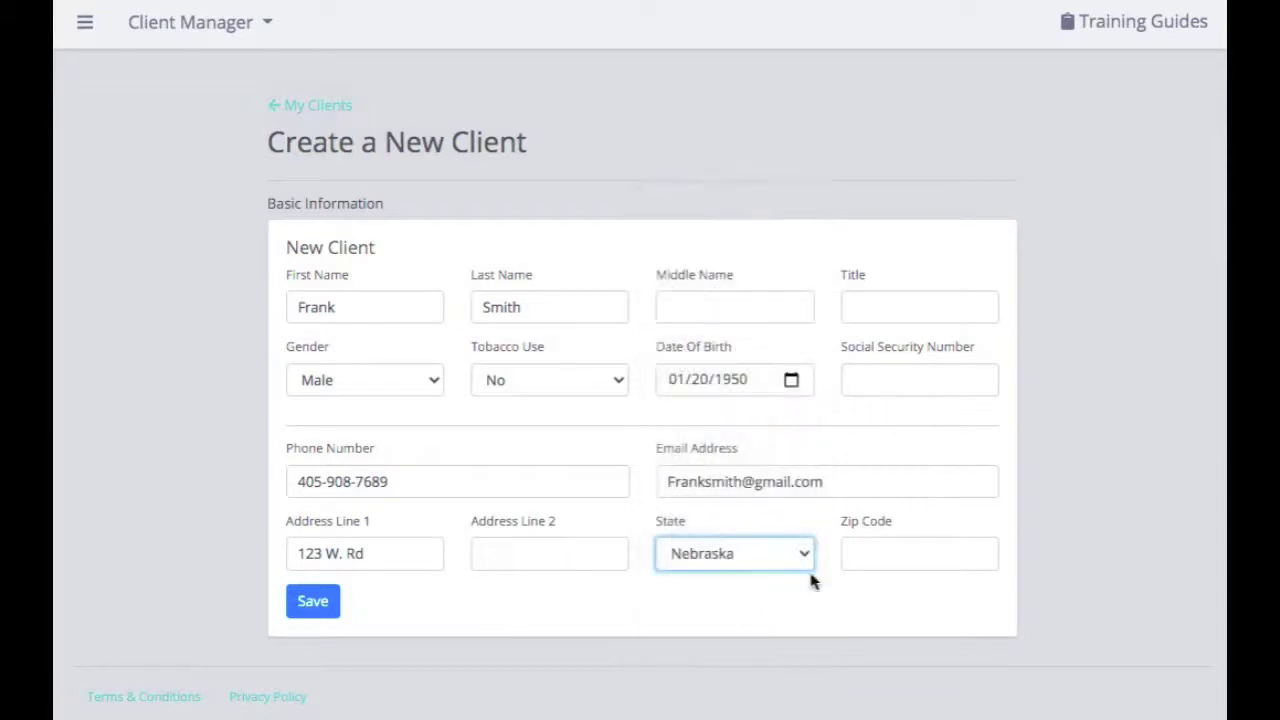
left_click(884, 556)
type("68124")
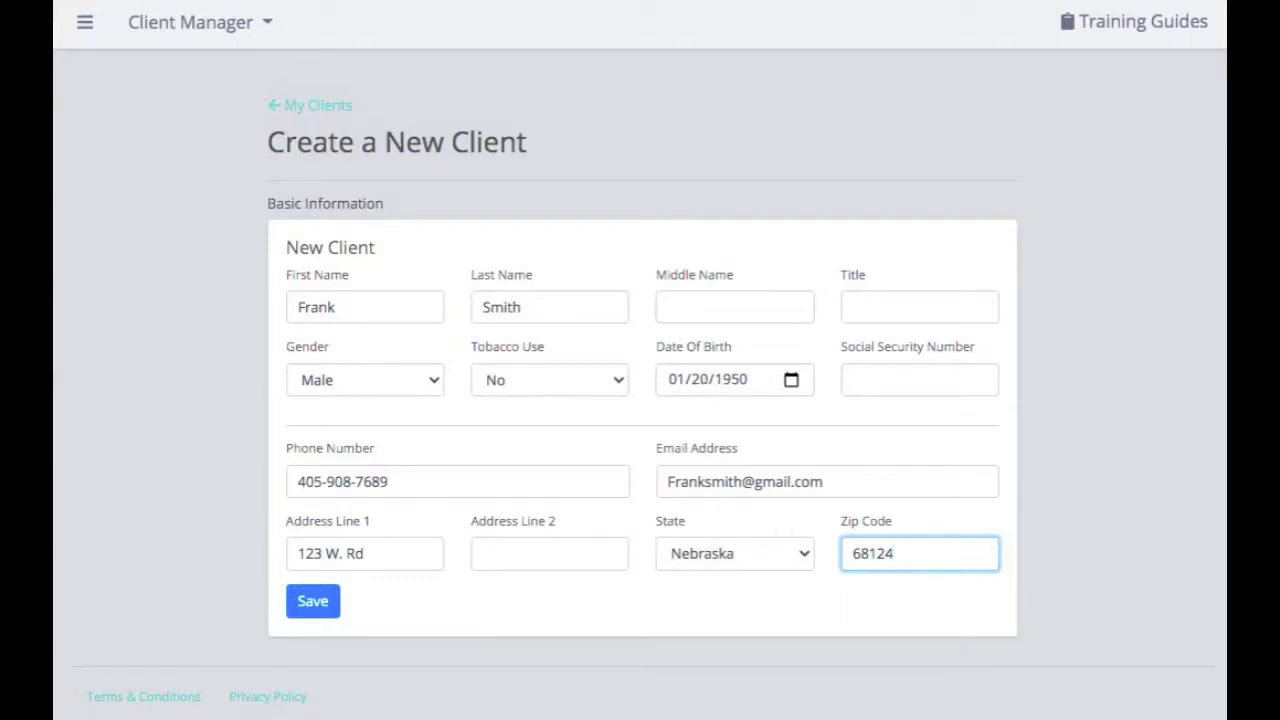
left_click(311, 606)
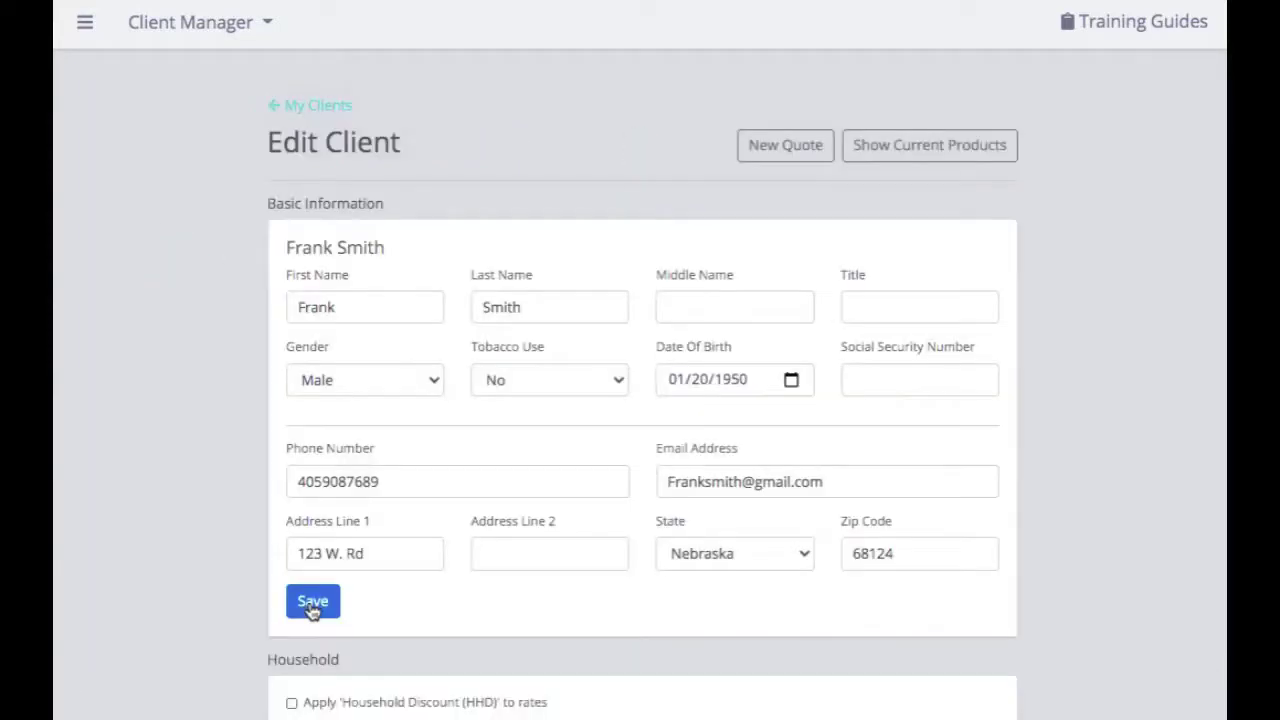
Tick 'Apply Household Discount (HHD) to rates' and save the client again
scroll(313, 610, "down", 2)
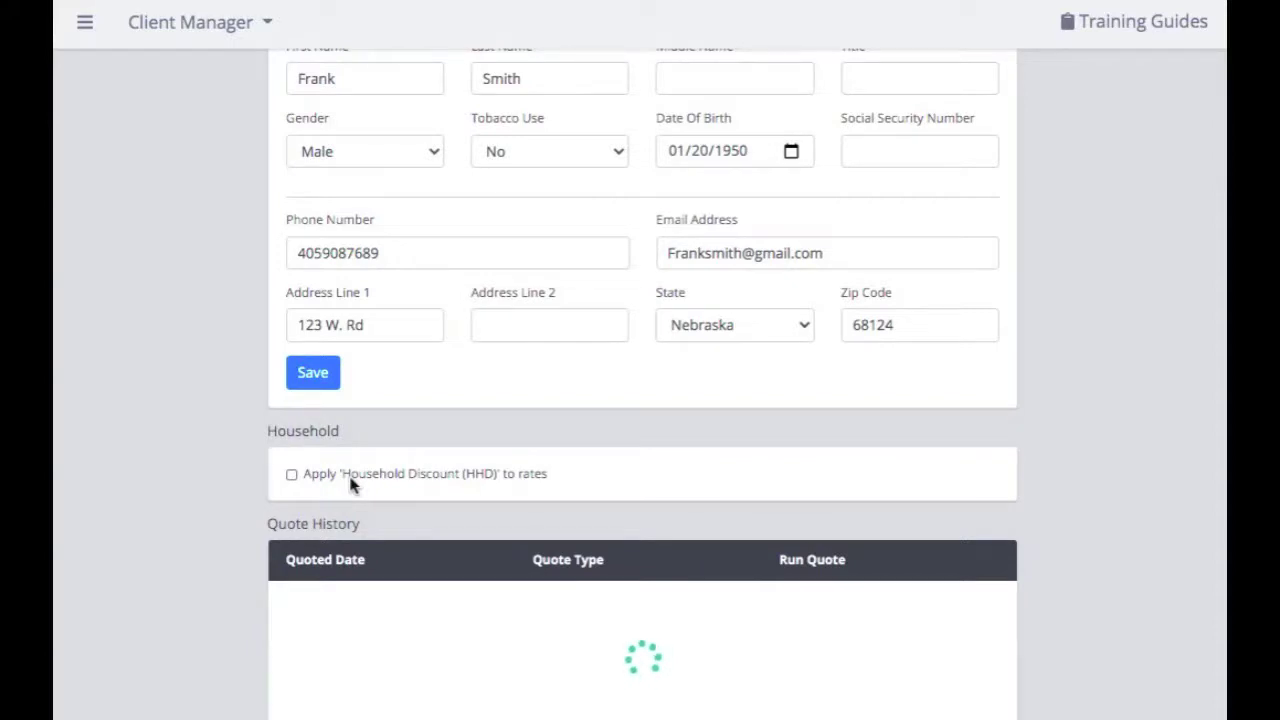
left_click(291, 475)
scroll(291, 477, "up", 3)
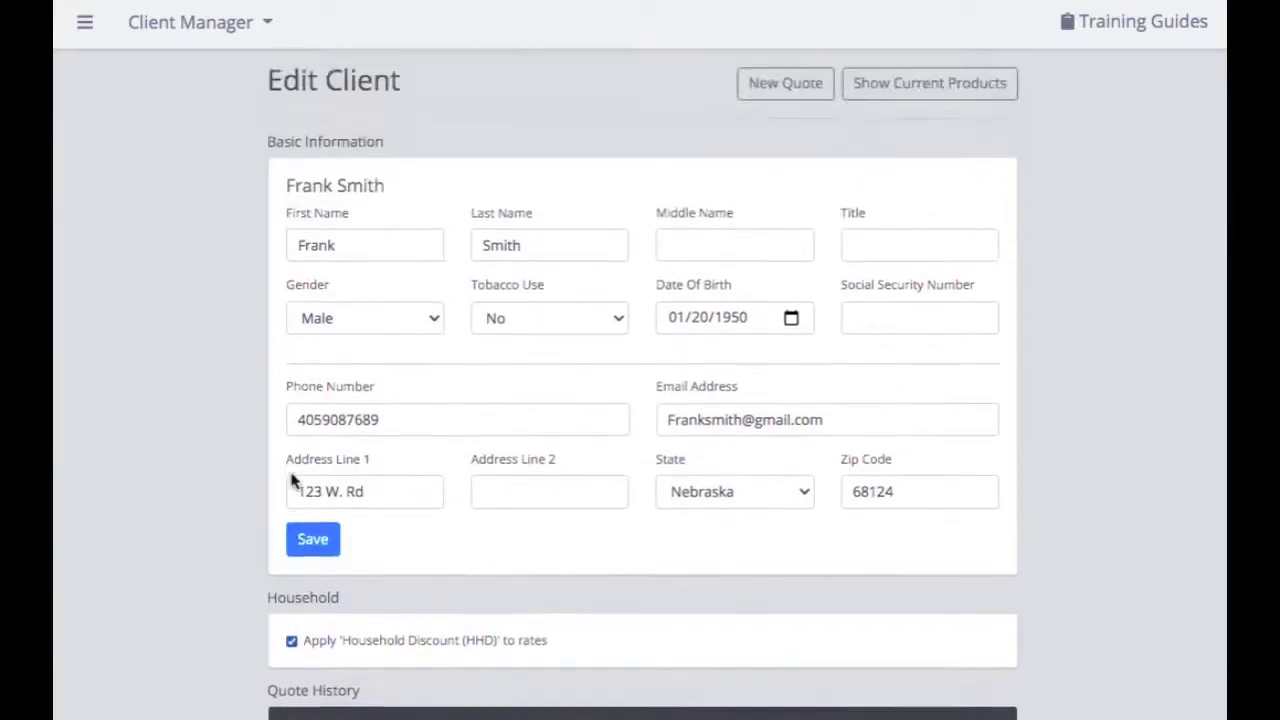
left_click(316, 604)
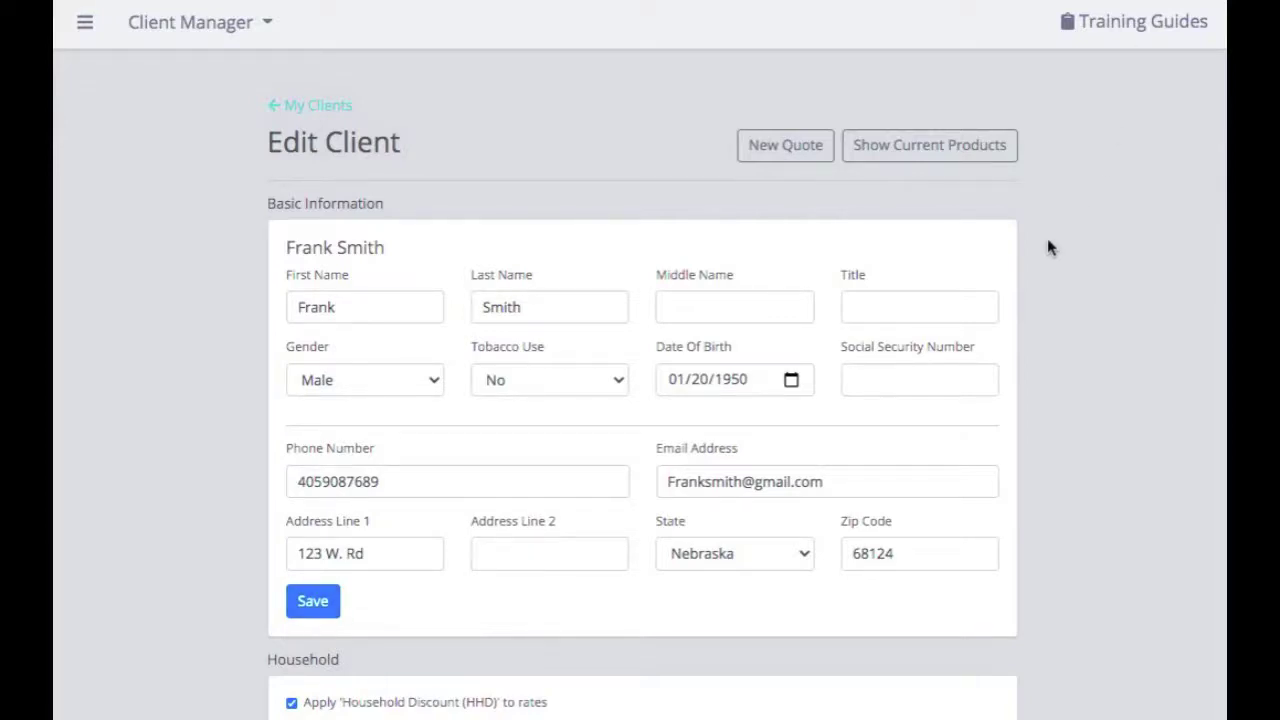
Show the client's current in-force products list
left_click(962, 161)
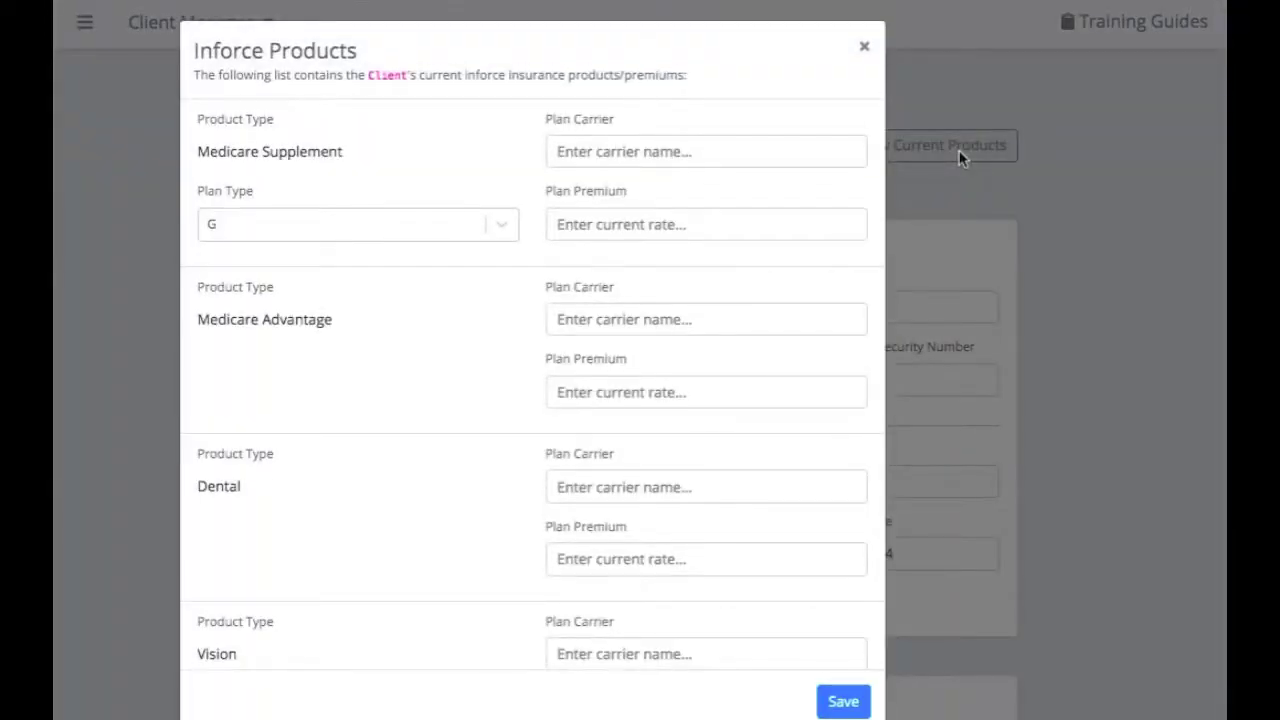
scroll(366, 546, "down", 5)
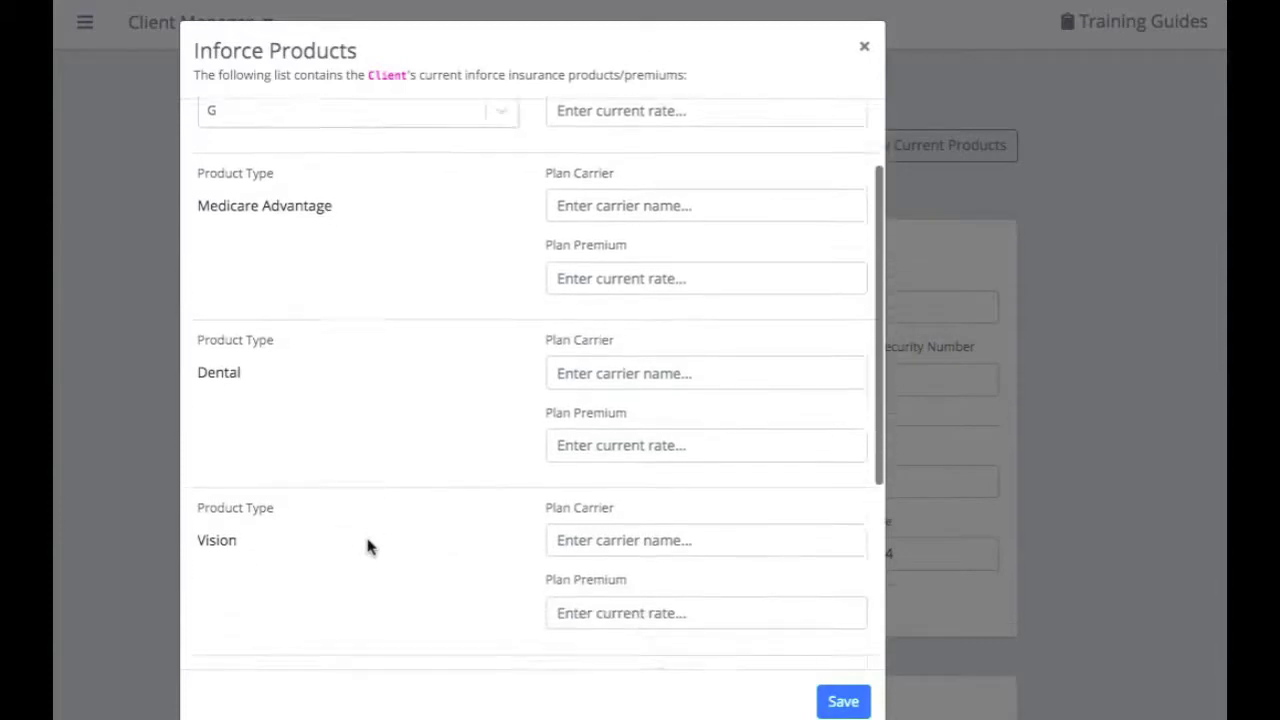
scroll(367, 546, "down", 1)
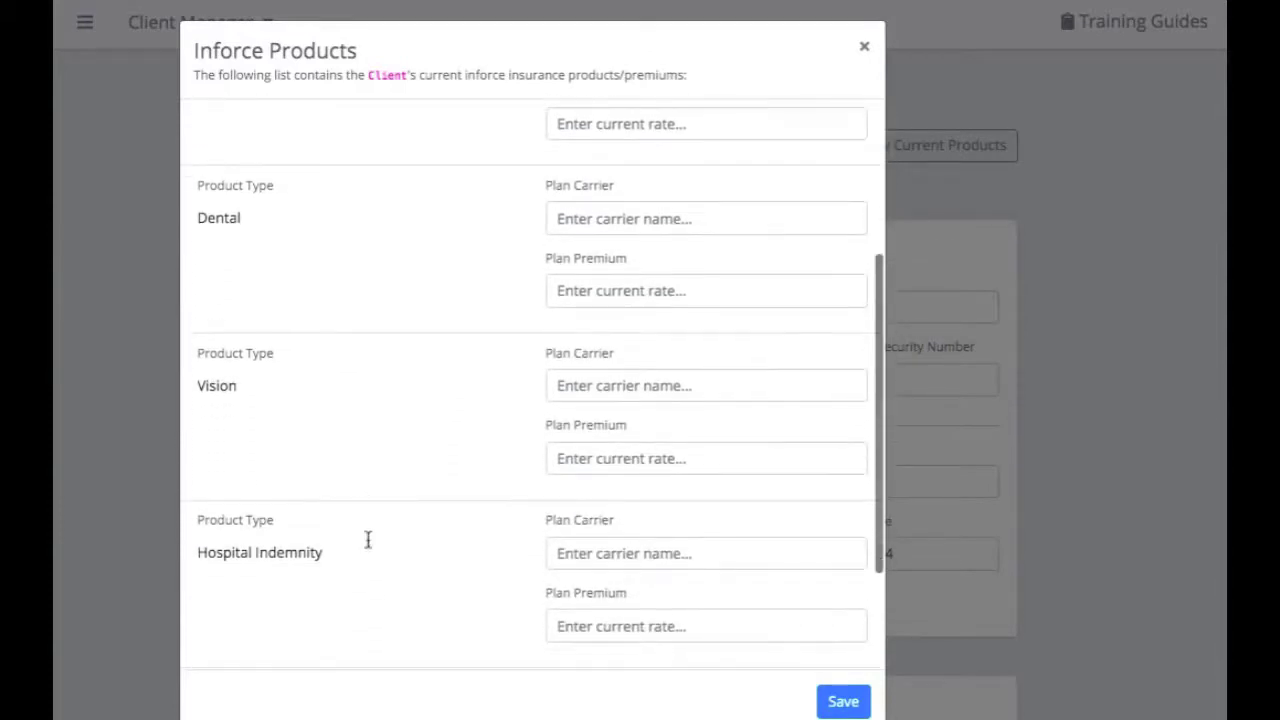
scroll(367, 540, "up", 6)
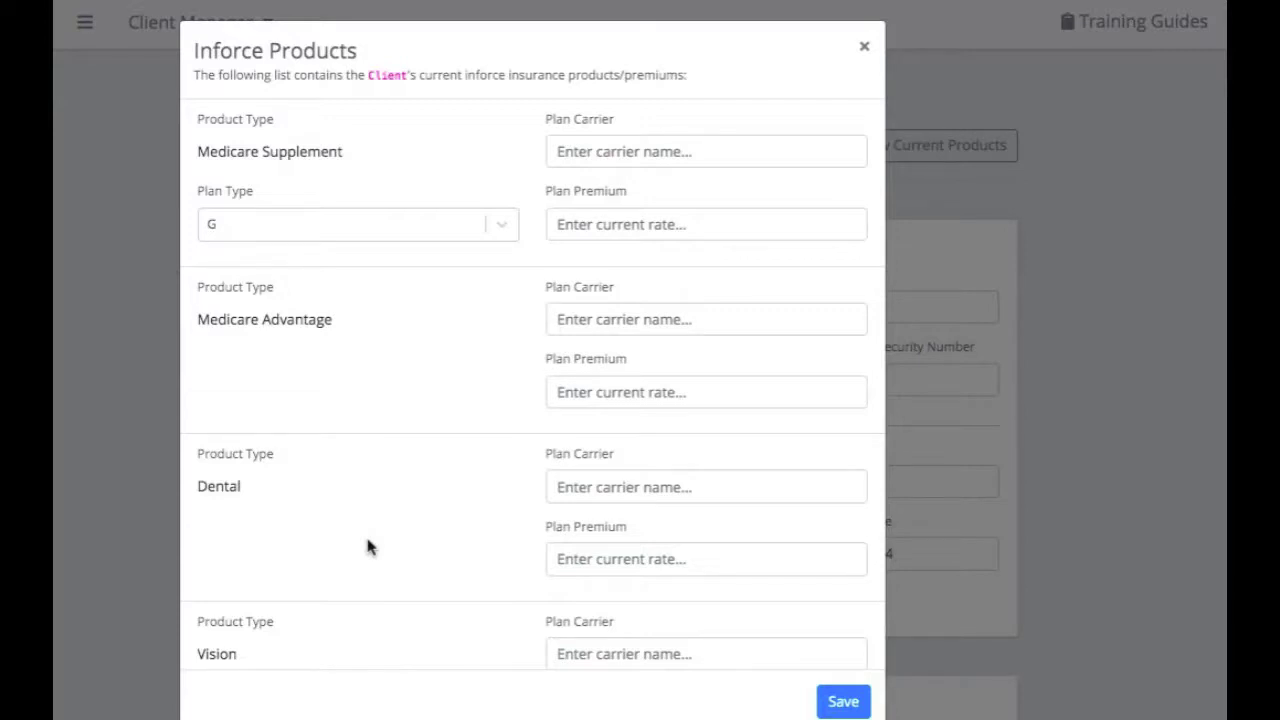
Record Medicare Supplement plan G from Aetna Health and Life at 98 premium, save, and close
left_click(618, 150)
type("Aetna Health and Life")
left_click(624, 228)
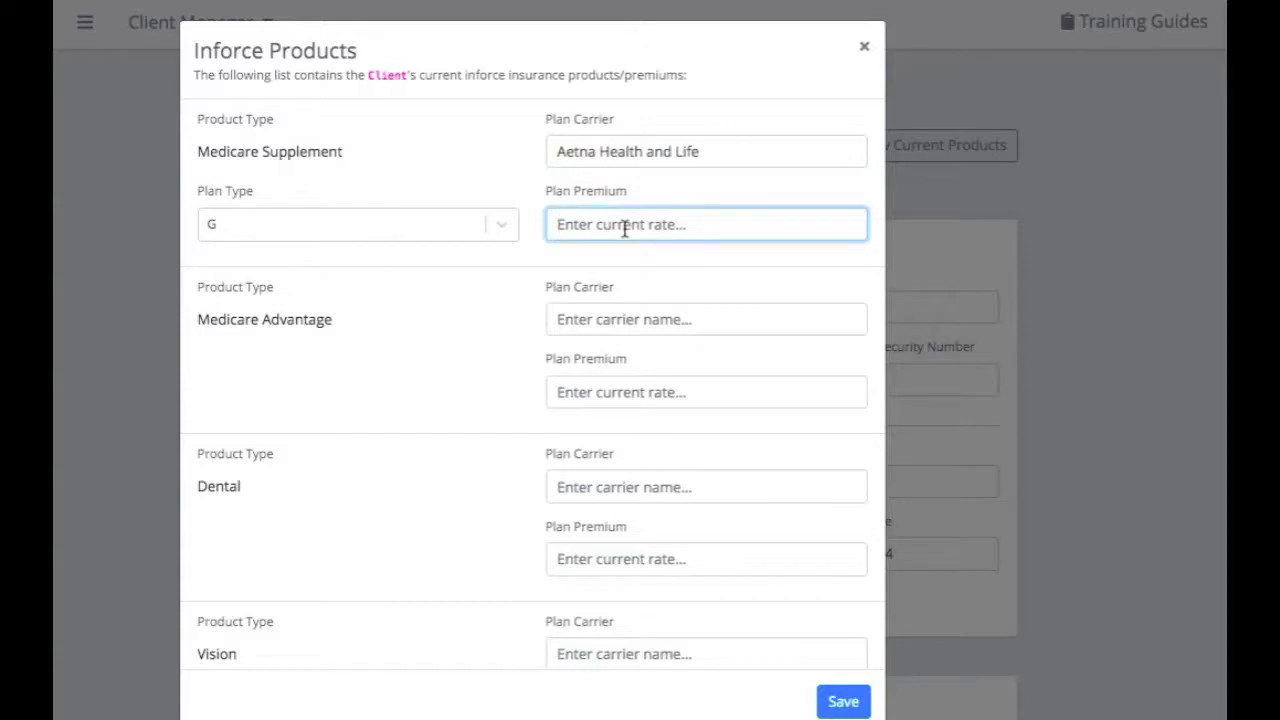
type("98")
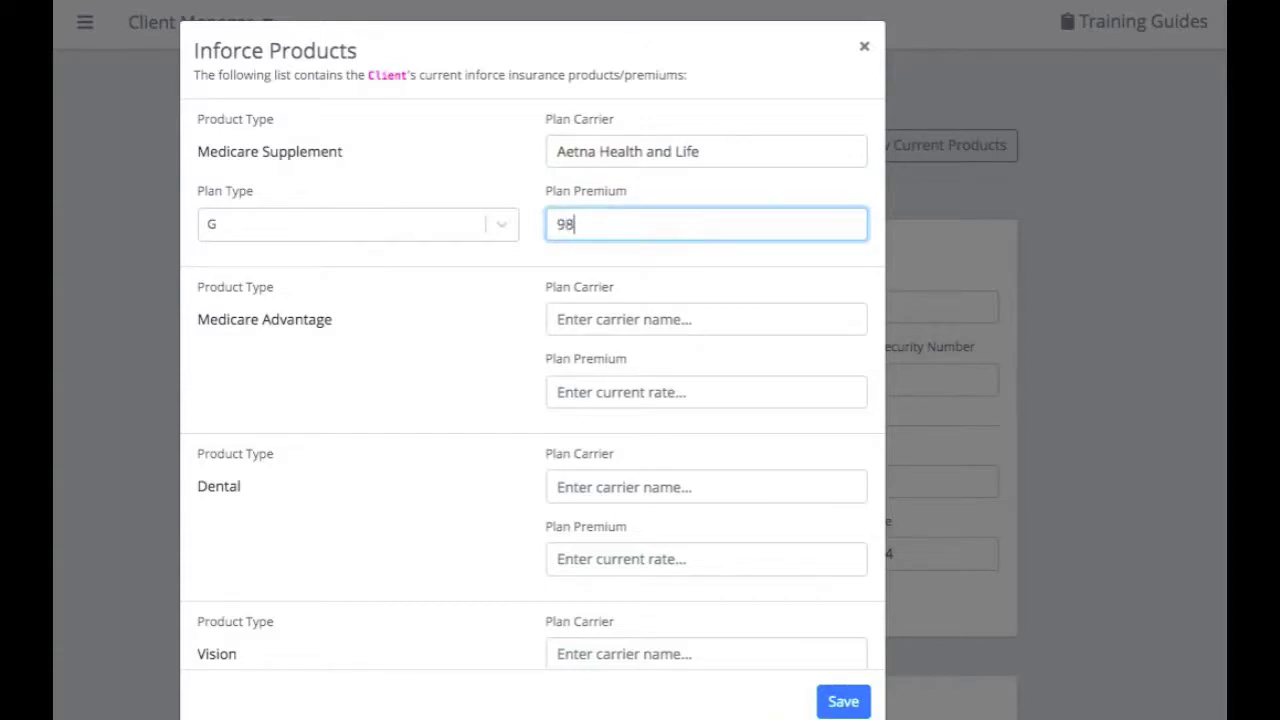
left_click(410, 222)
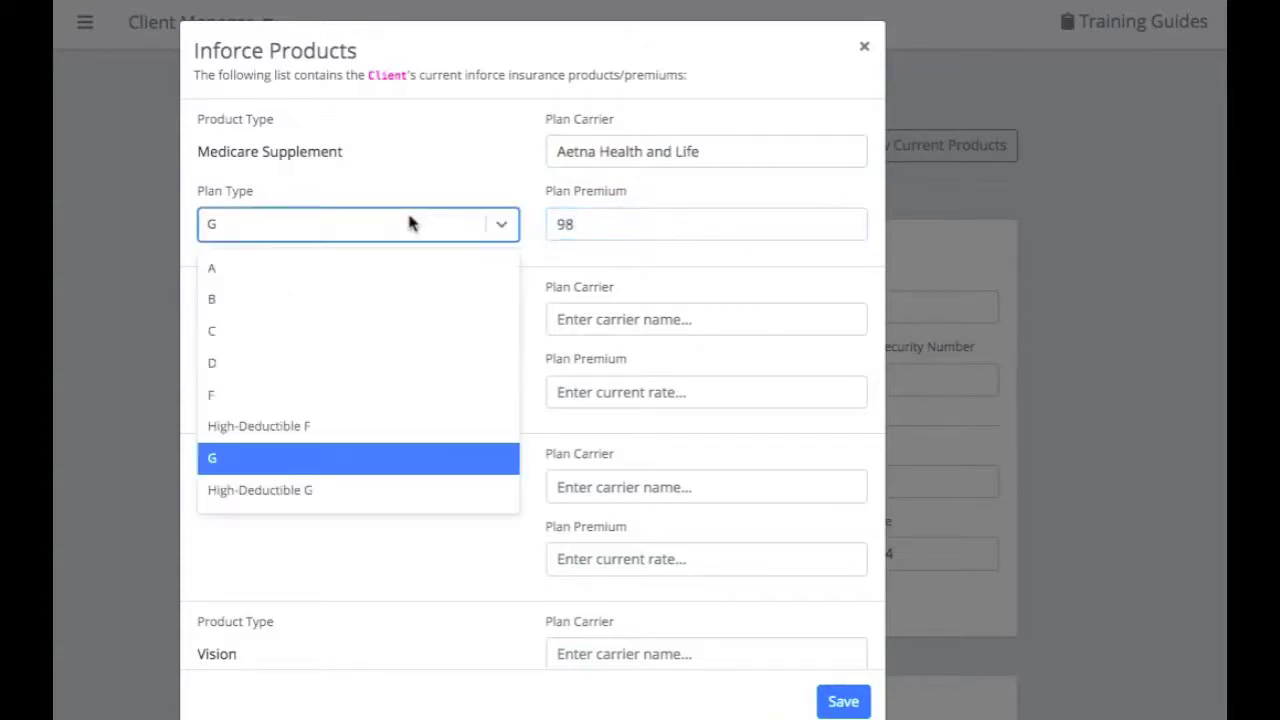
left_click(409, 223)
left_click(852, 701)
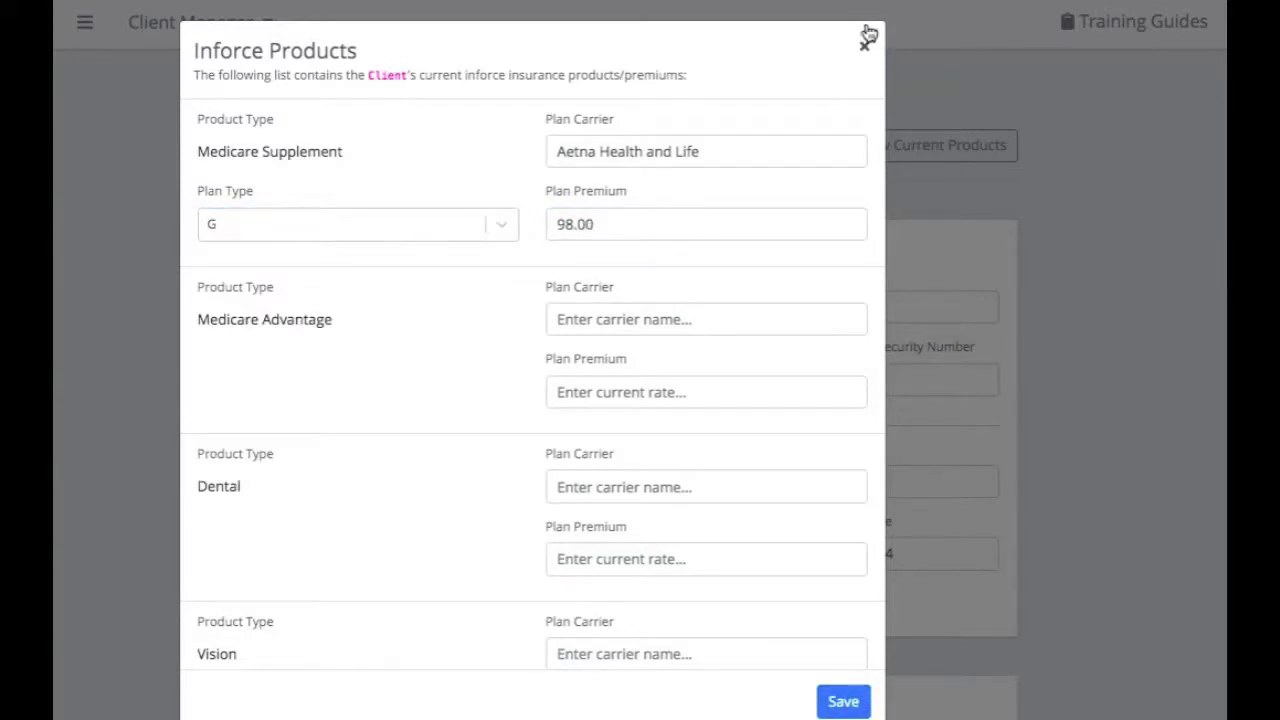
left_click(866, 47)
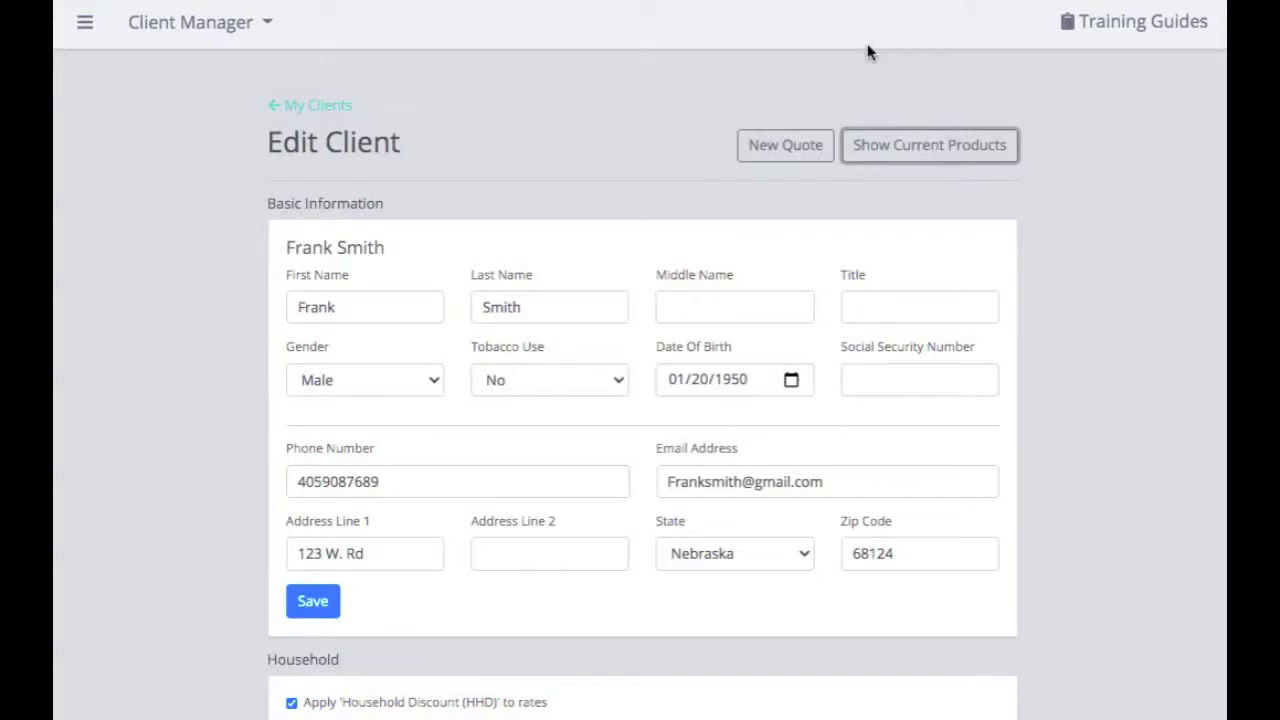
Launch a new Medicare Supplement quote for the client, prefilled with age 70 and plan G
left_click(809, 150)
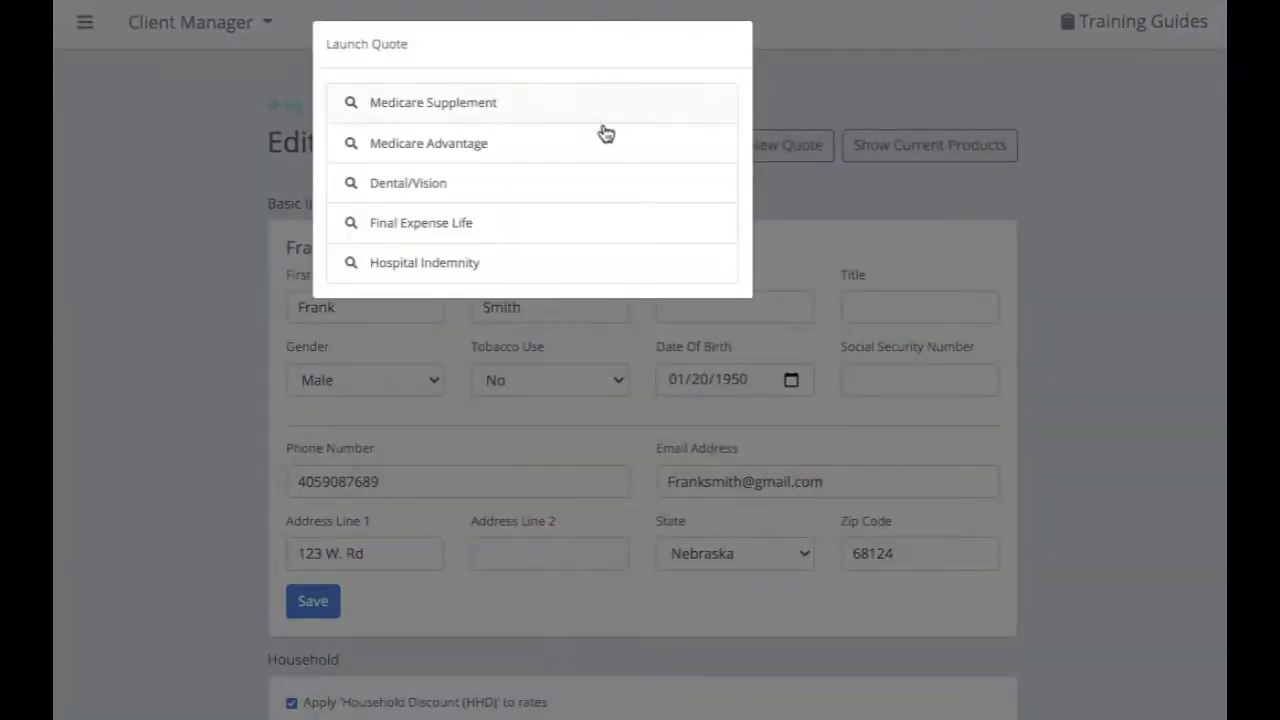
left_click(568, 113)
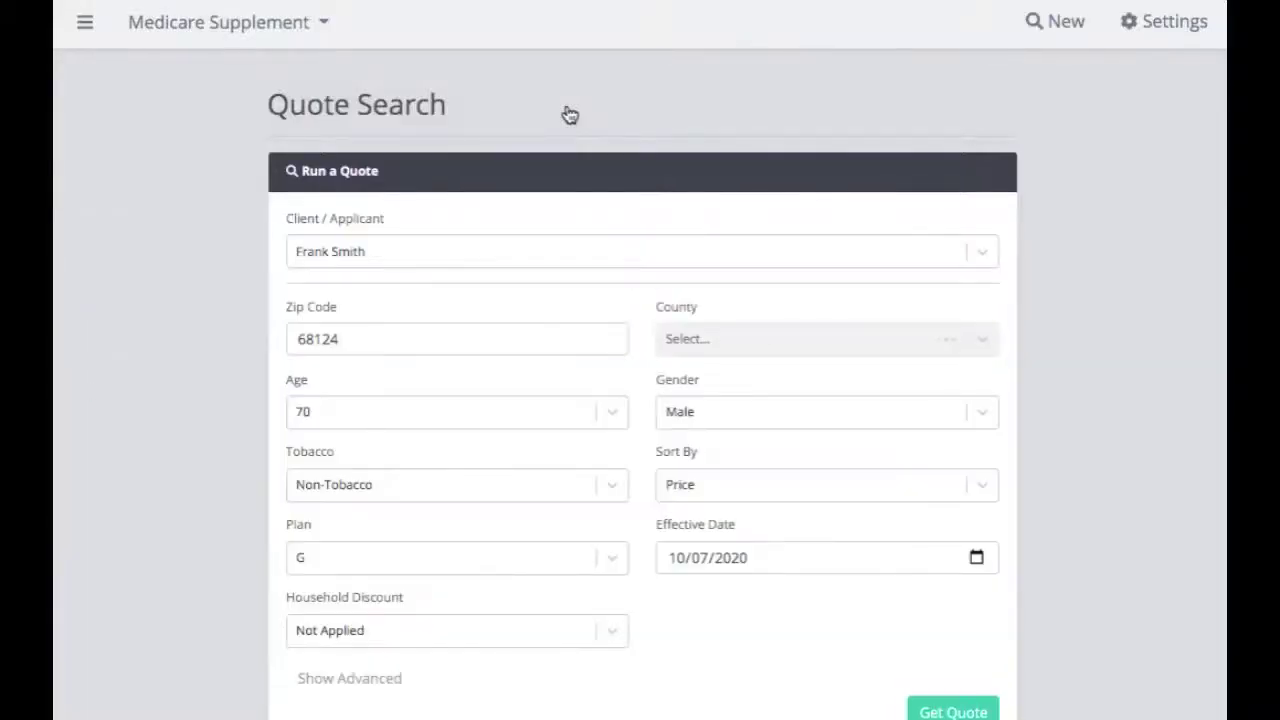
scroll(571, 294, "down", 1)
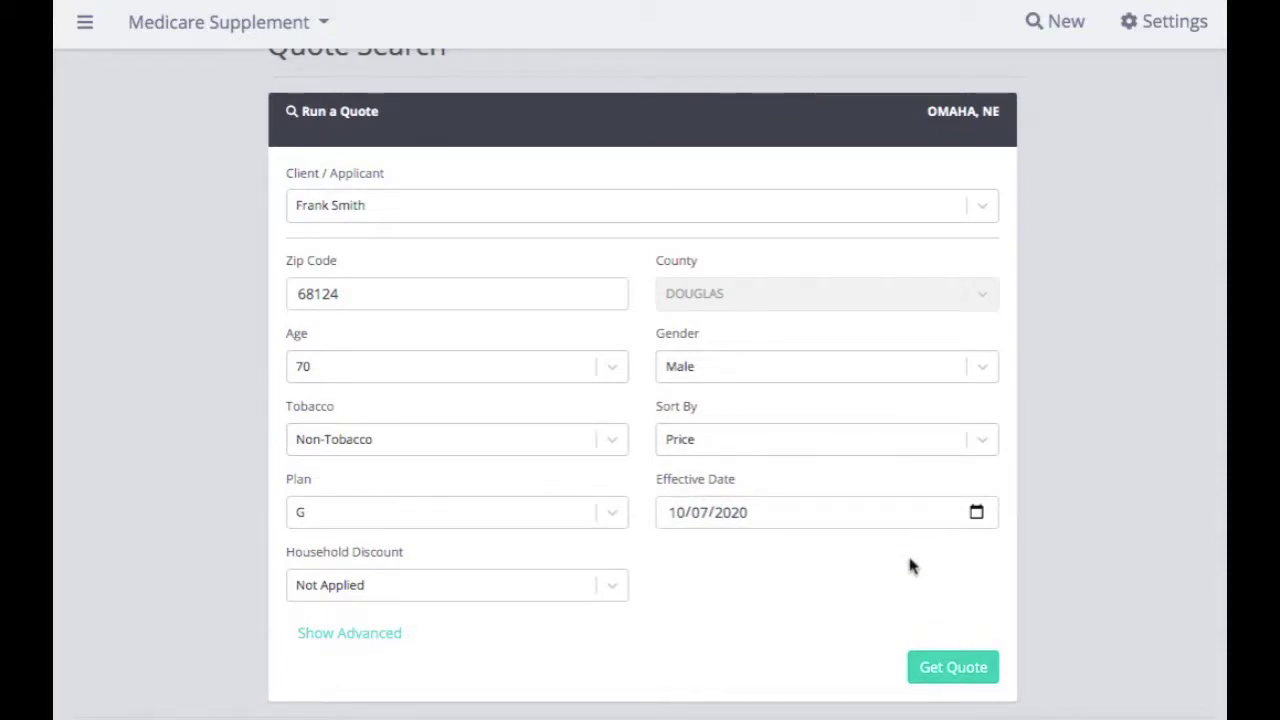
Run the plan G quote and review results, led by Prosperity Life at $113.73/mo
left_click(975, 673)
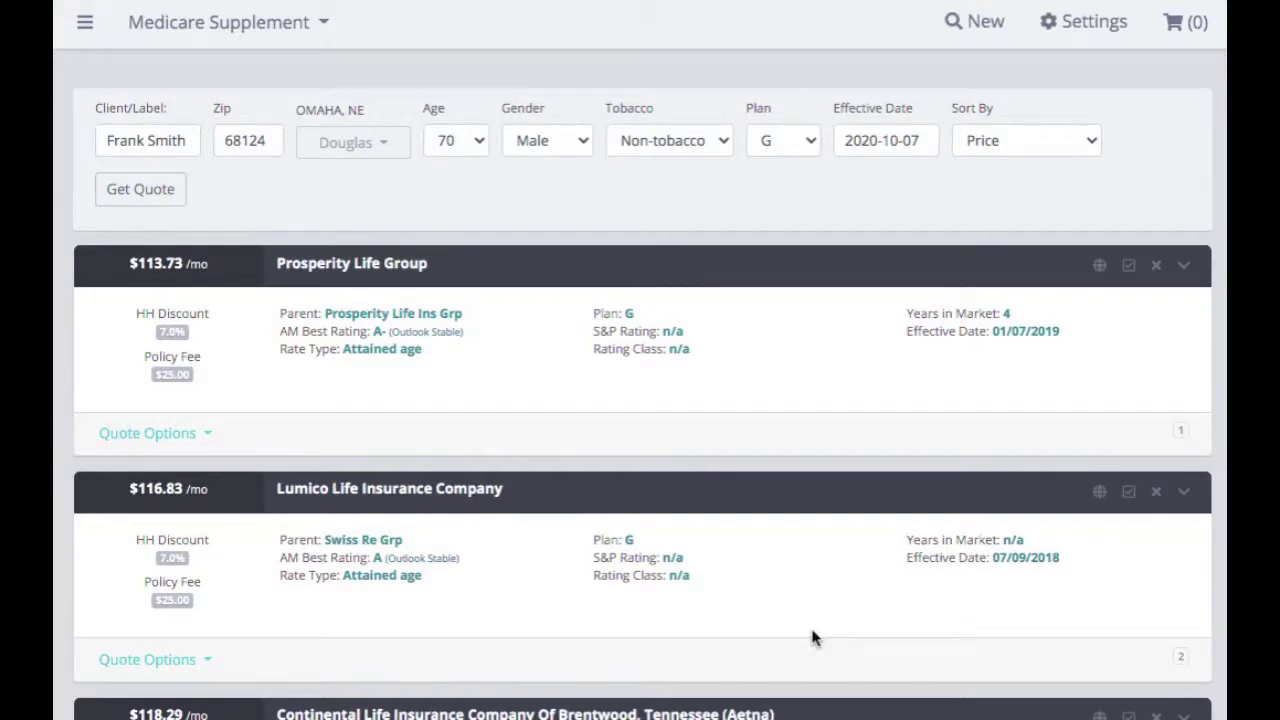
scroll(777, 566, "down", 2)
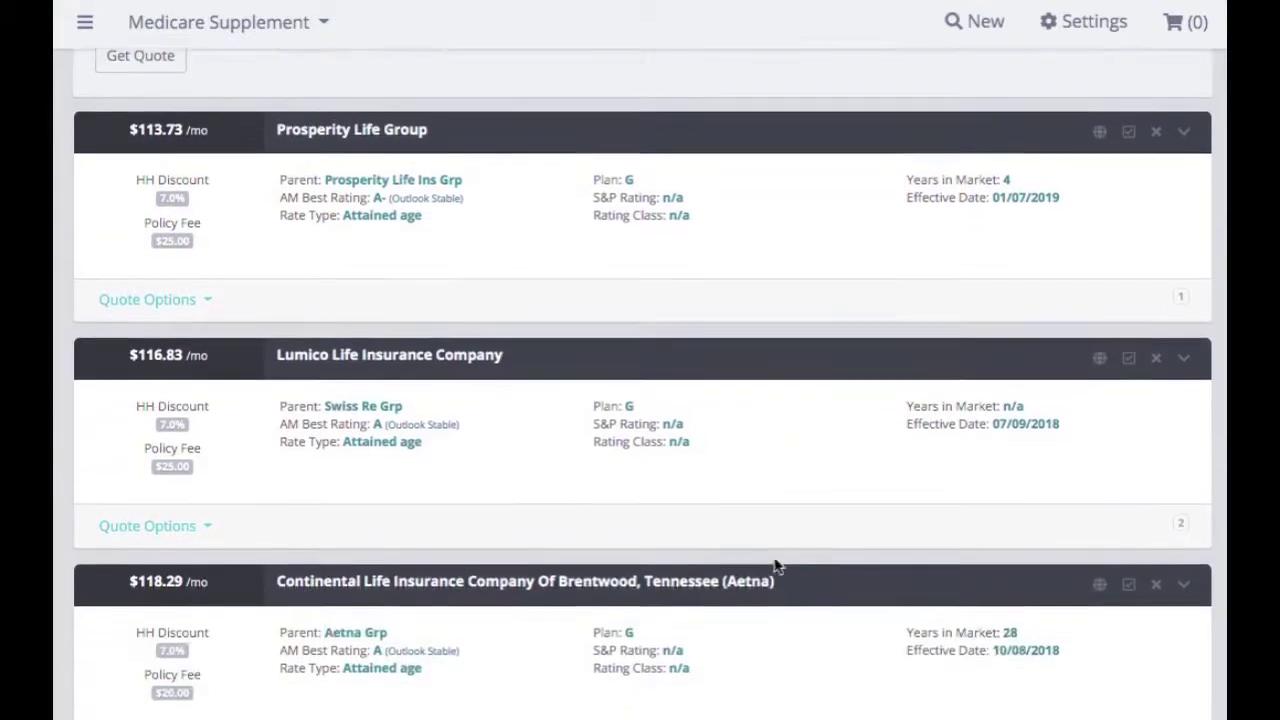
scroll(775, 567, "up", 3)
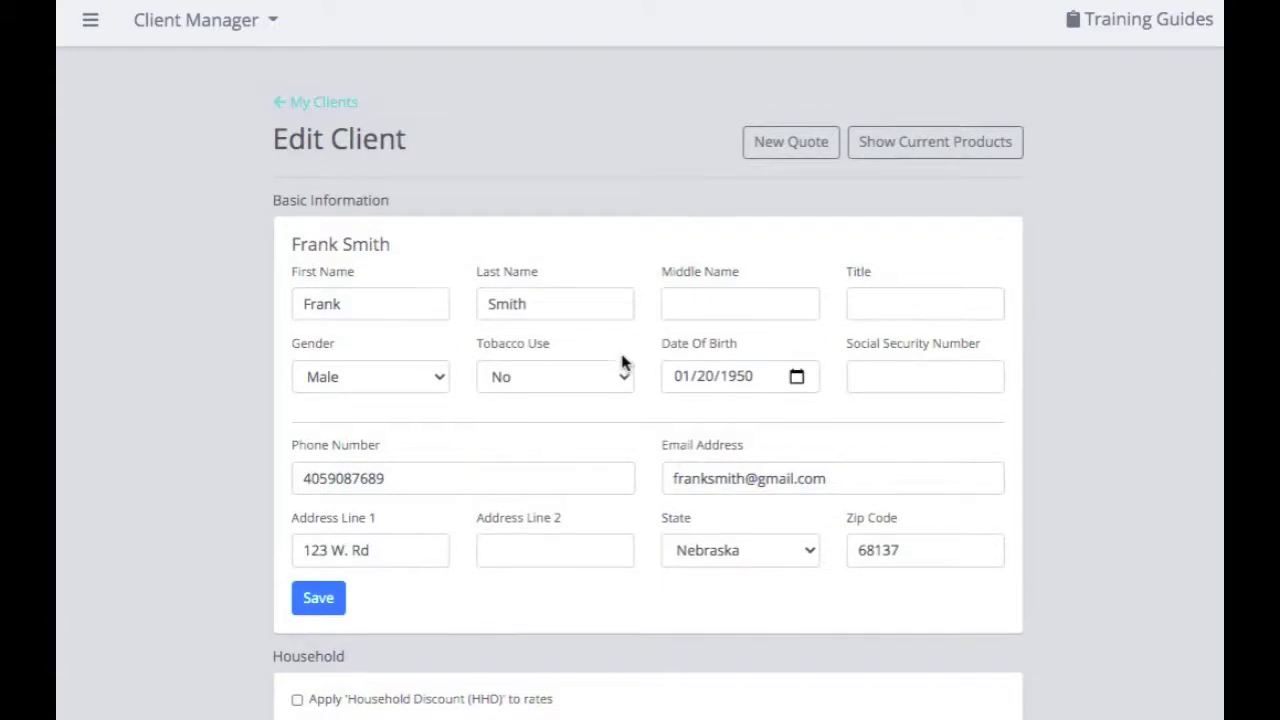
Scroll down the client's Edit Client page
scroll(622, 362, "down", 4)
scroll(622, 362, "down", 1)
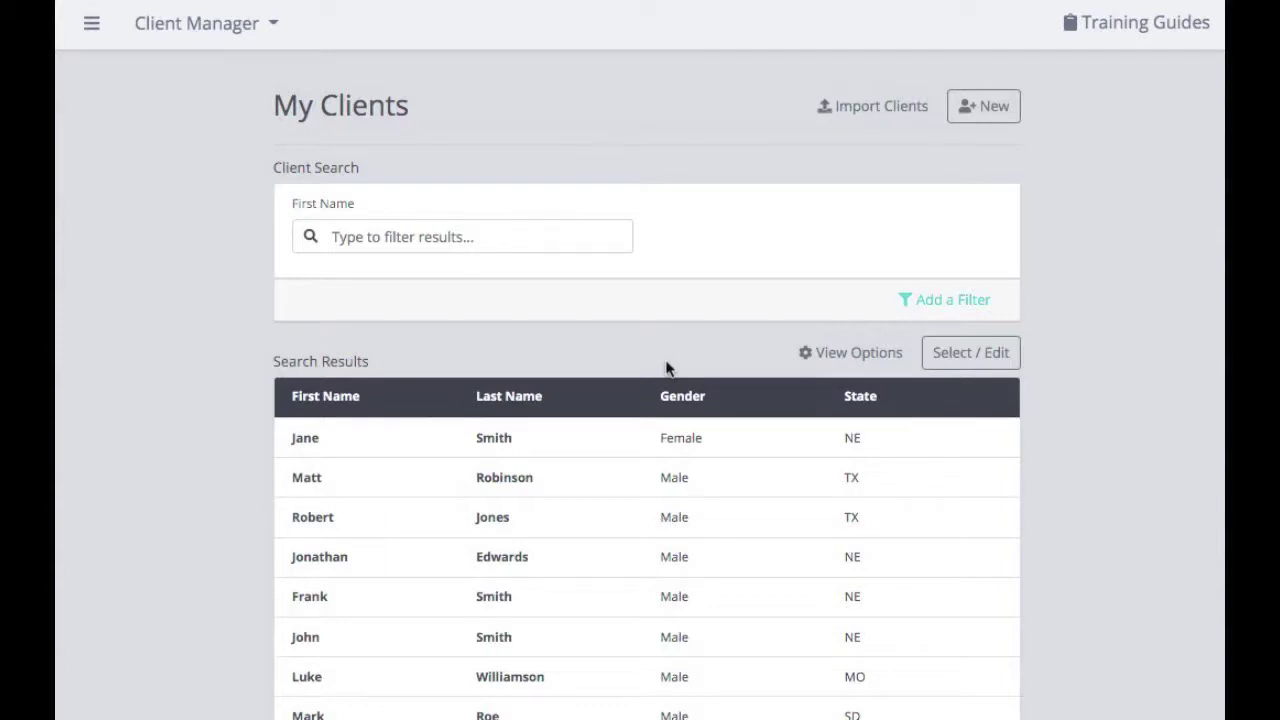
Upload Test Upload File (1).csv from Documents through Import Clients
left_click(873, 117)
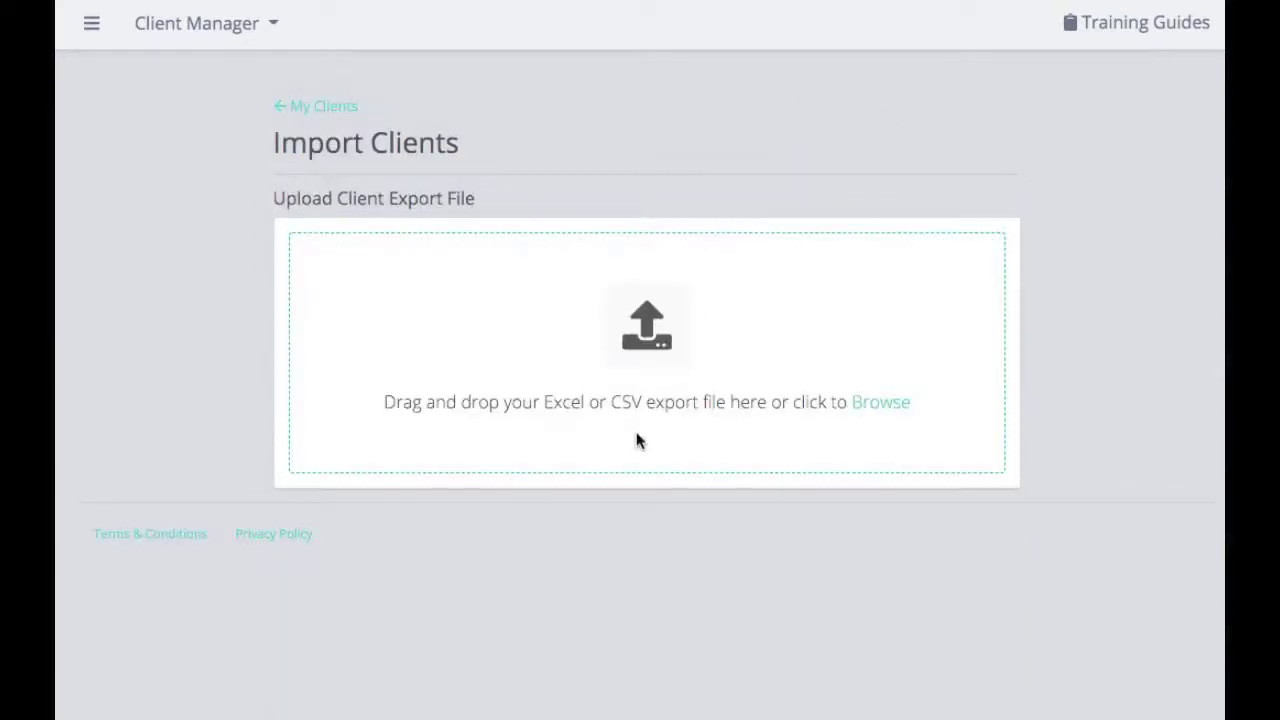
left_click(900, 410)
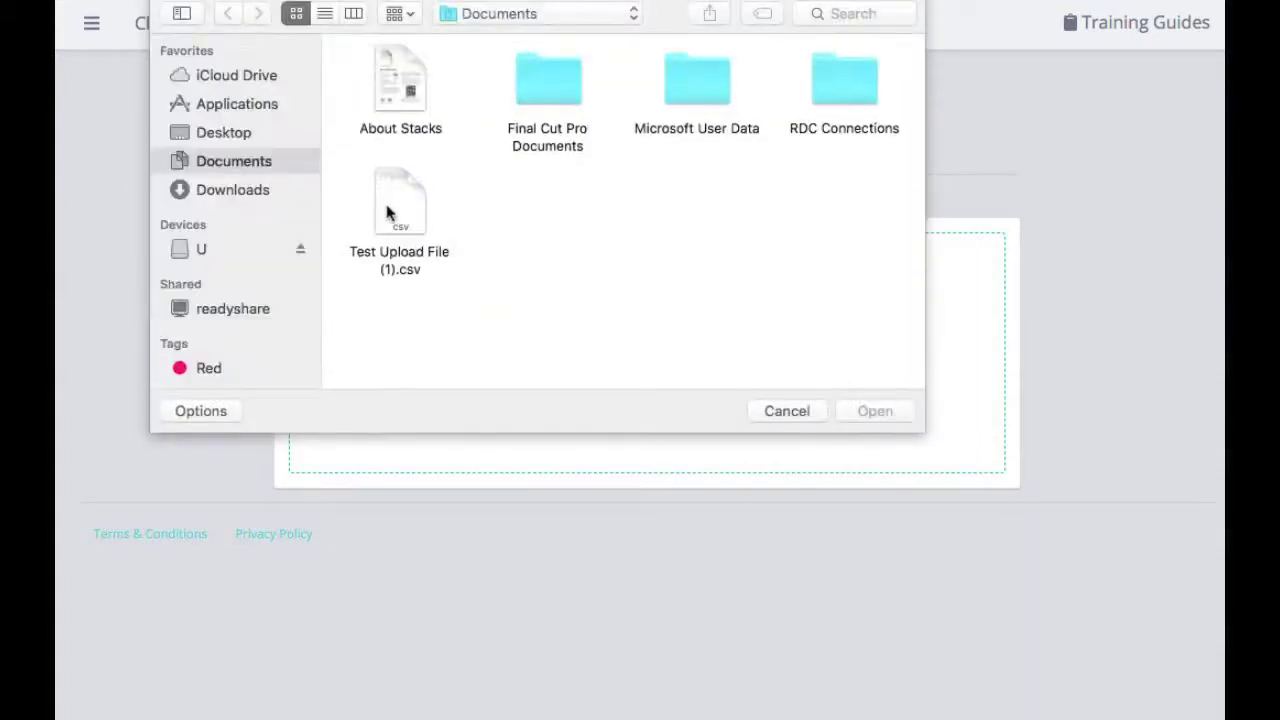
left_click(392, 212)
left_click(869, 410)
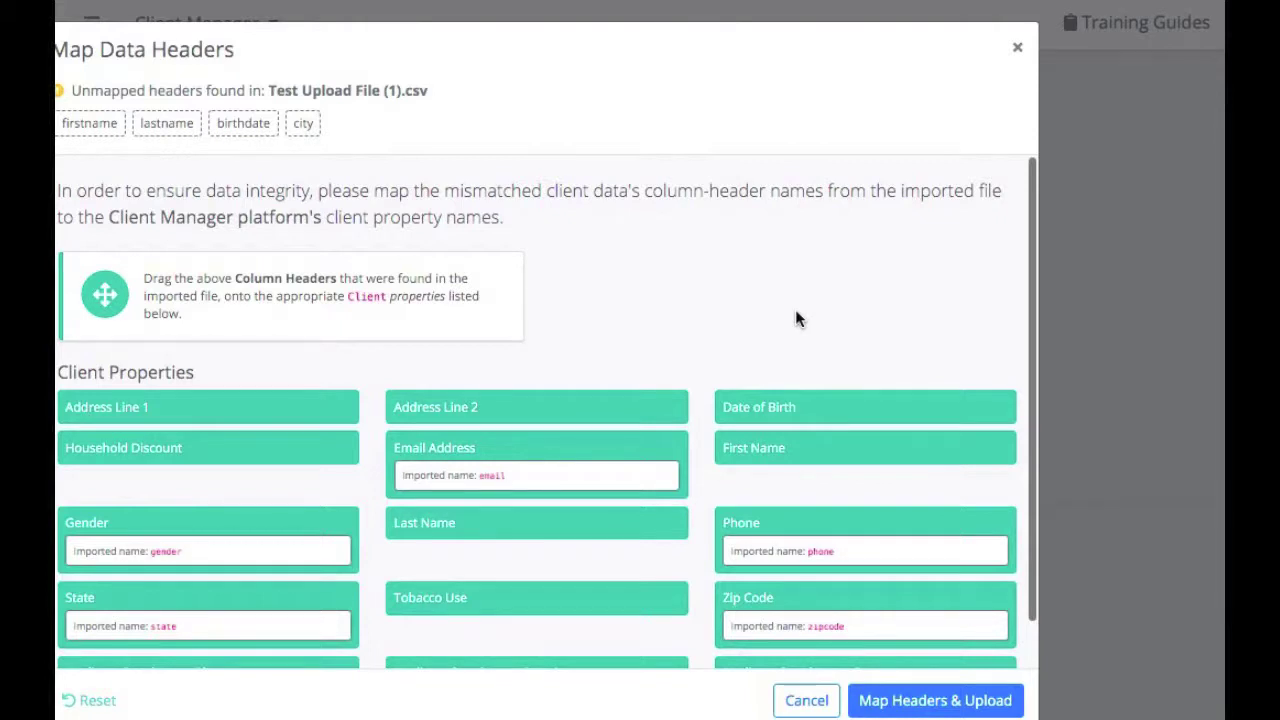
Map firstname, lastname and birthdate onto First Name, Last Name and Date of Birth, leaving city unmapped
scroll(797, 318, "down", 1)
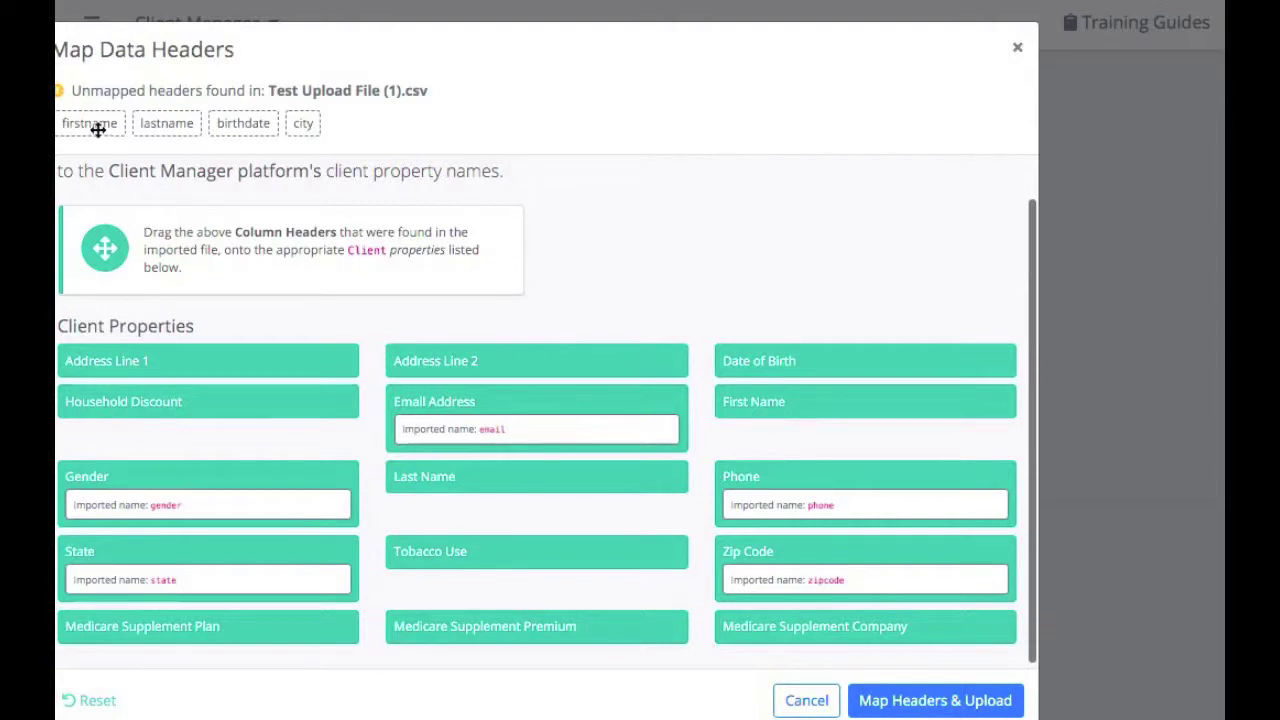
left_click_drag(98, 130, 826, 403)
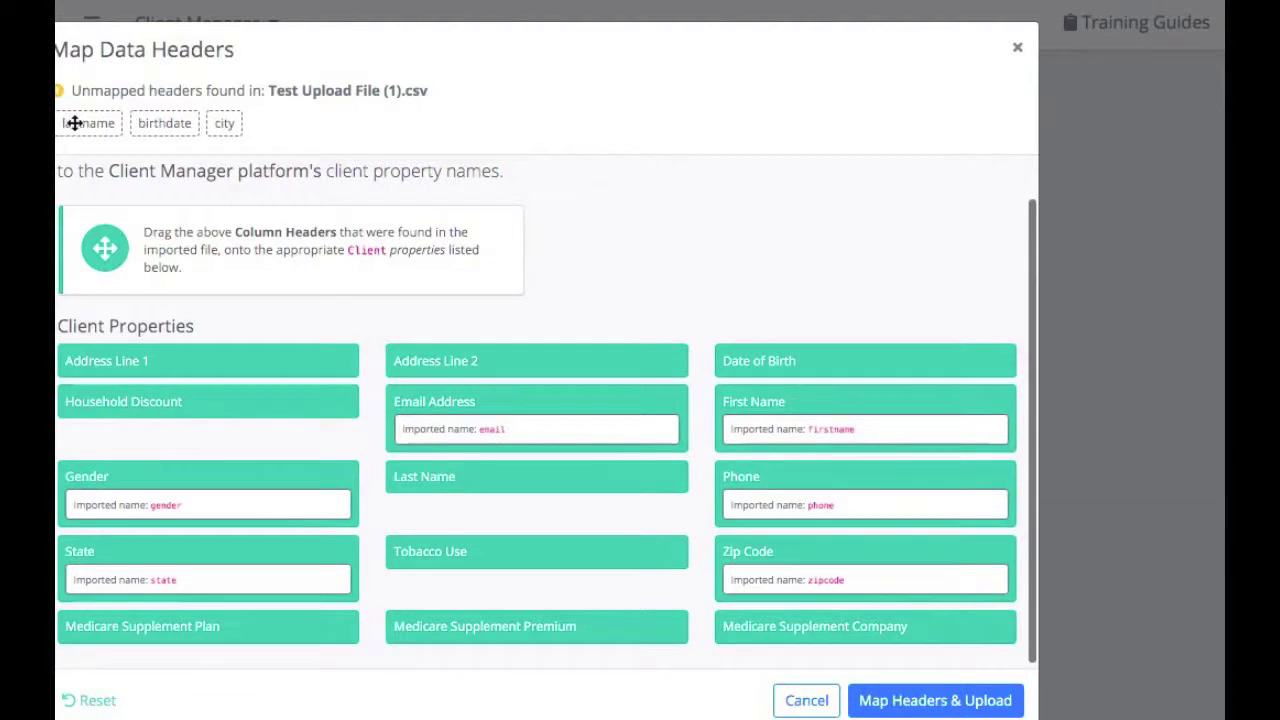
left_click_drag(74, 122, 427, 482)
left_click_drag(88, 123, 848, 368)
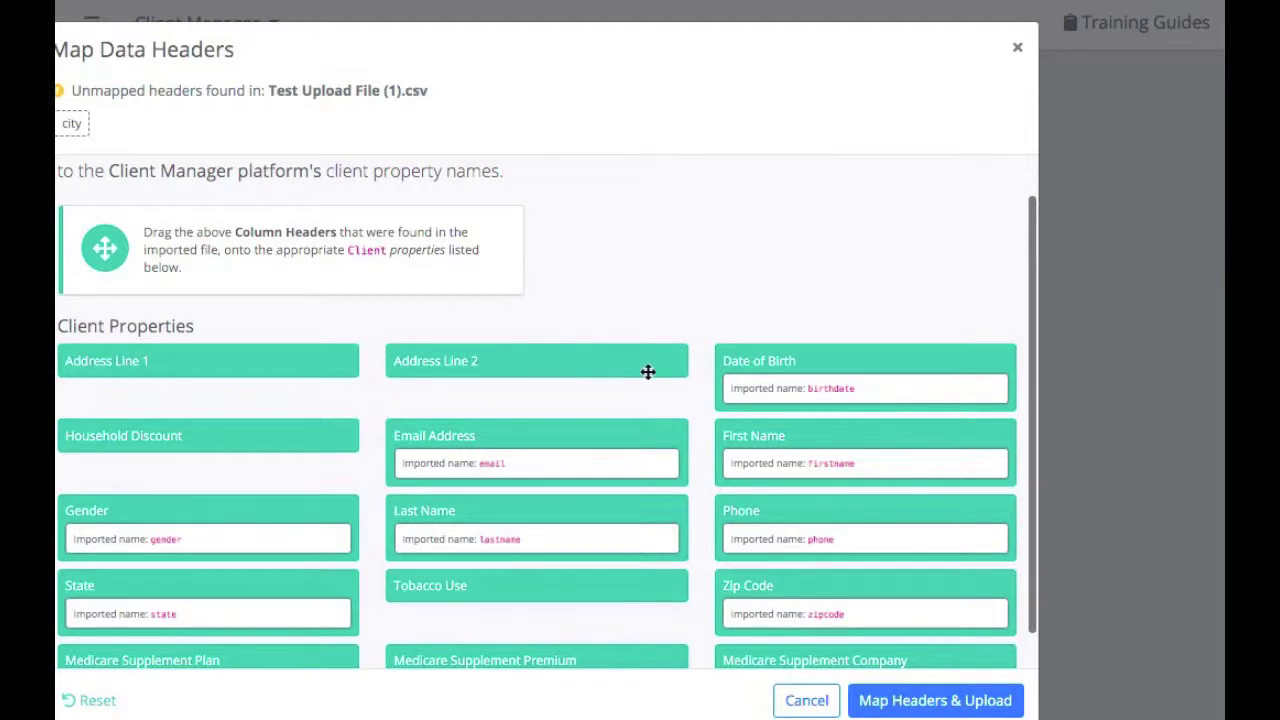
scroll(648, 372, "down", 1)
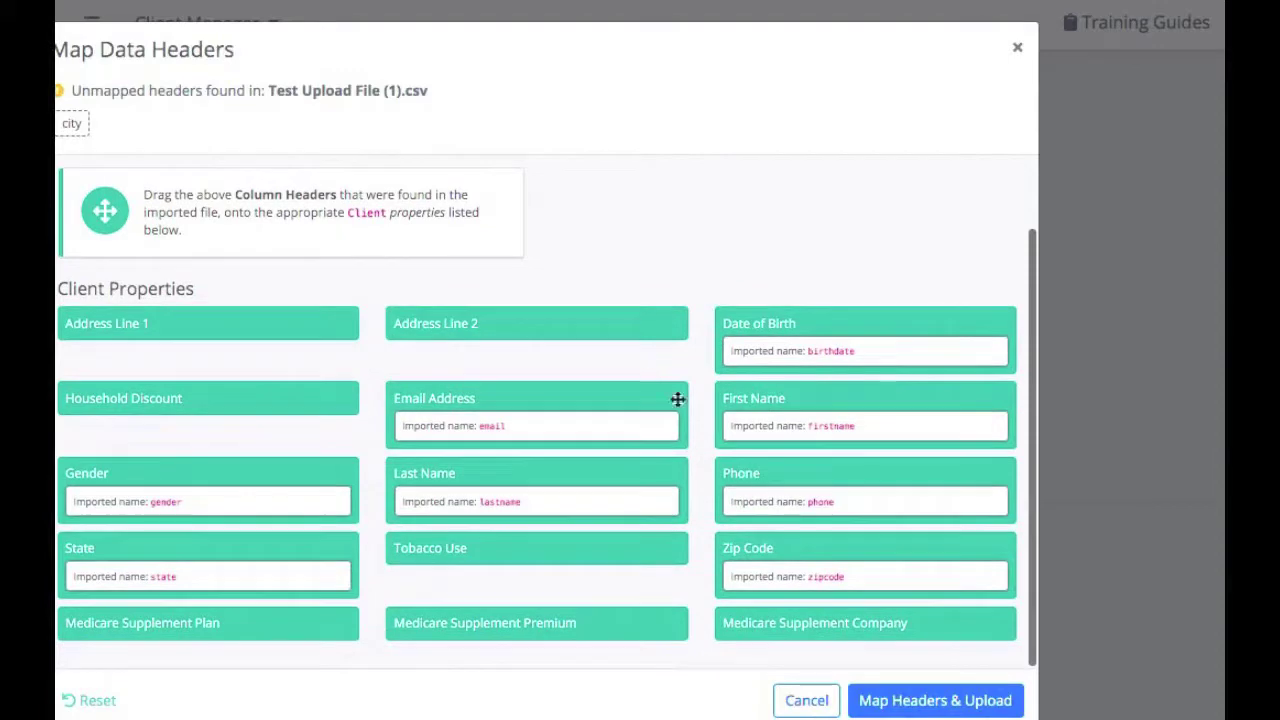
Import the mapped CSV clients into My Clients and set the page size to 25
left_click(890, 702)
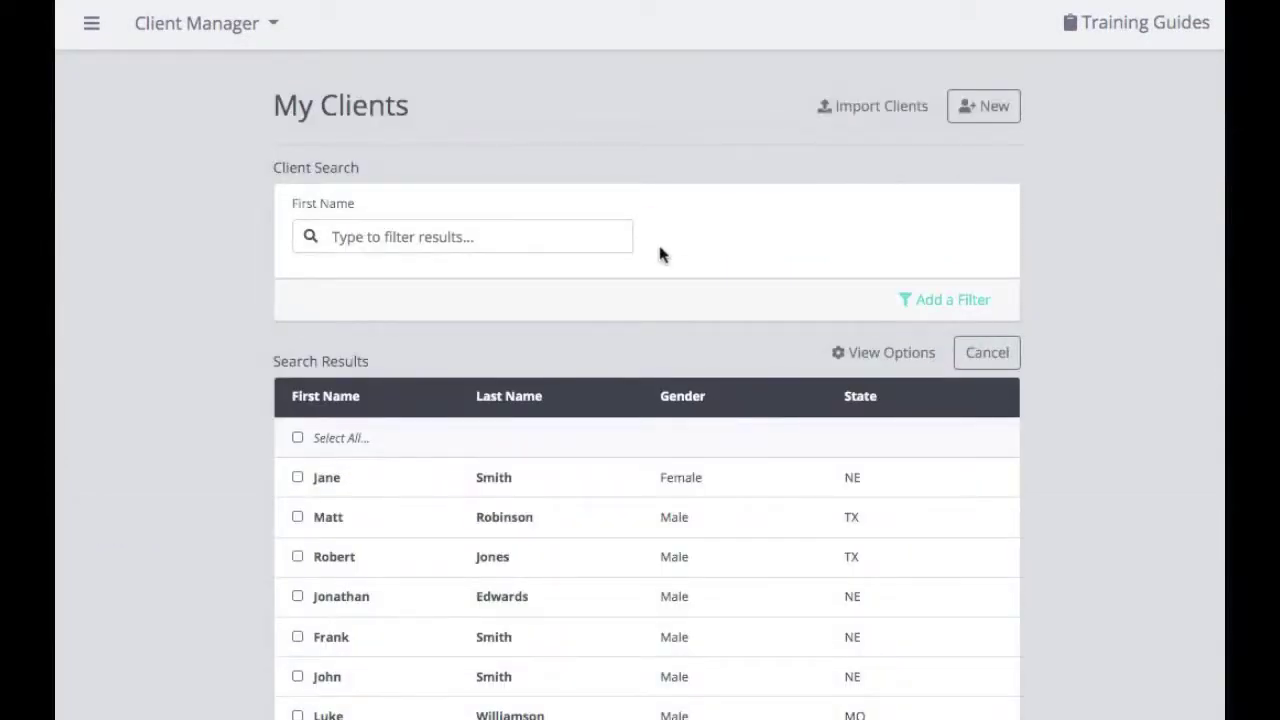
scroll(659, 254, "down", 3)
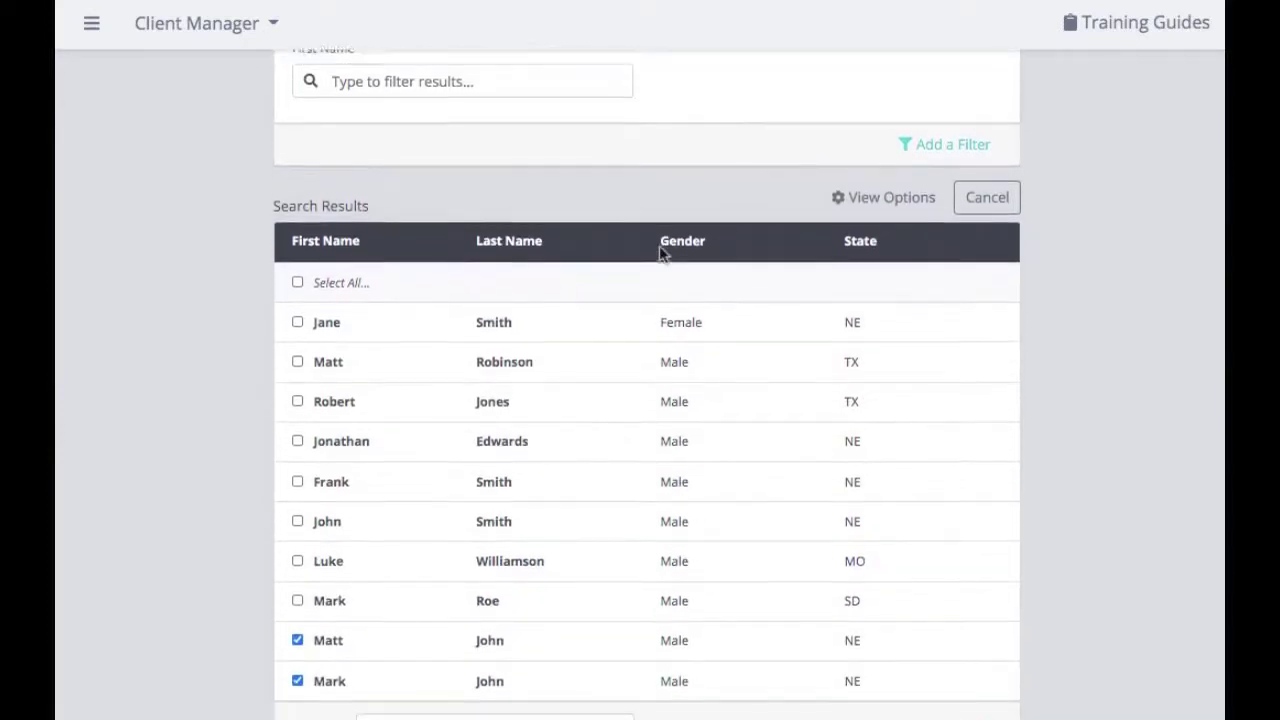
scroll(659, 254, "down", 1)
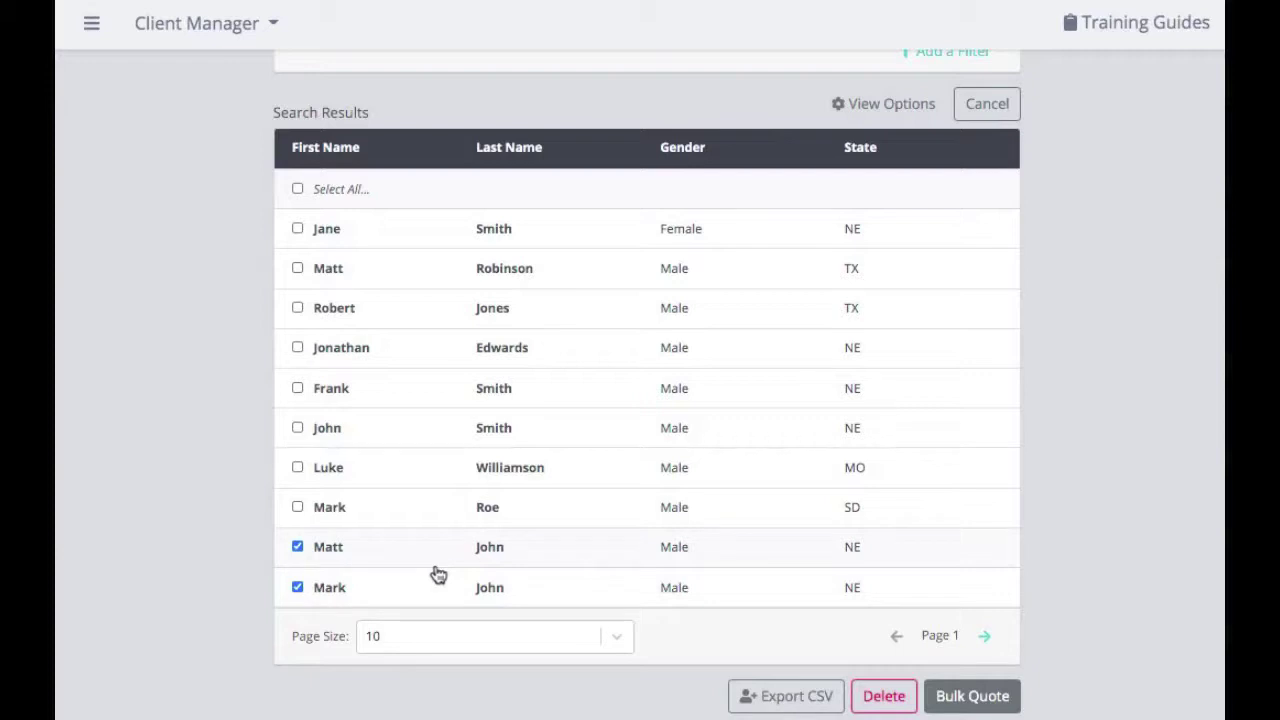
left_click(420, 640)
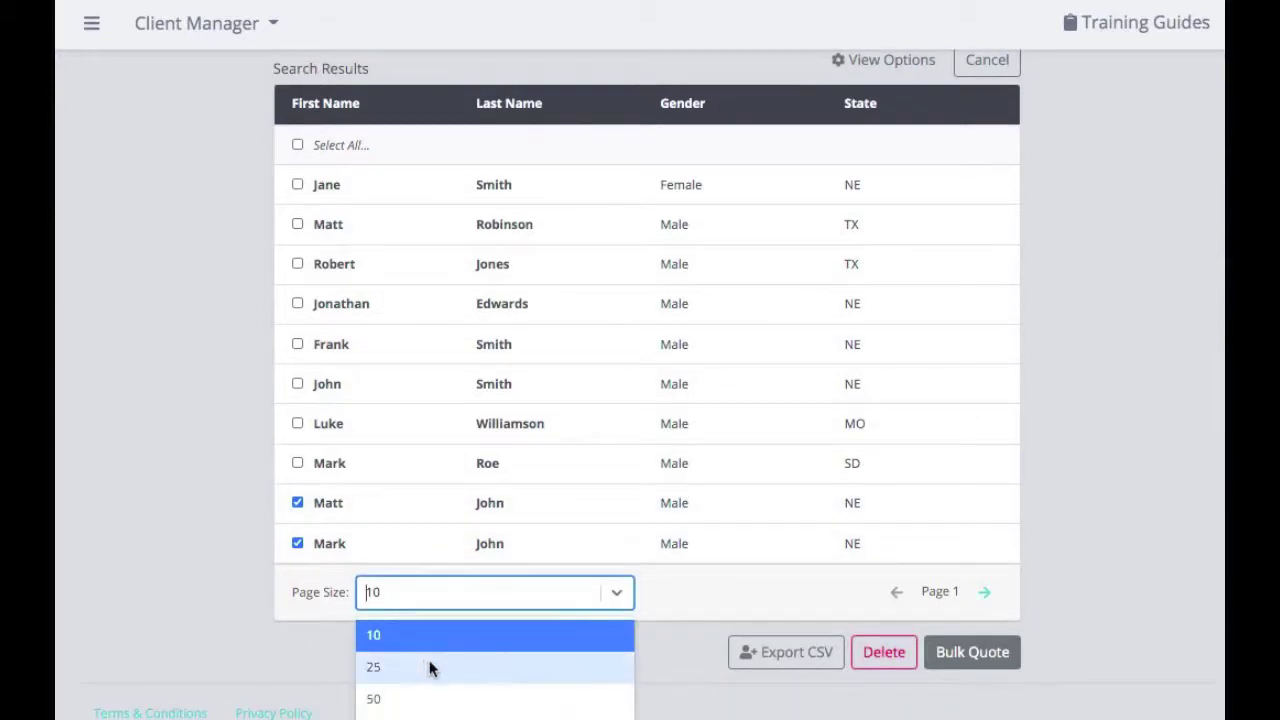
left_click(429, 667)
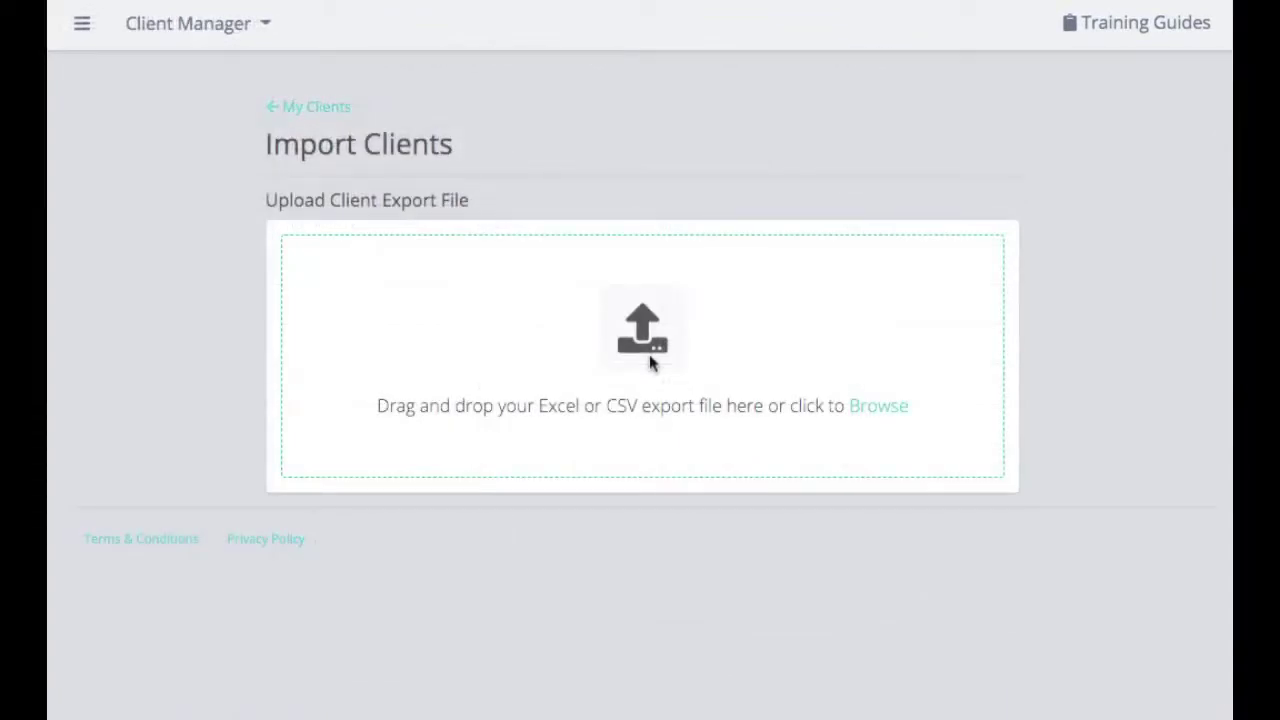
Open the Client Import Example guide from Training Guides
left_click(1121, 36)
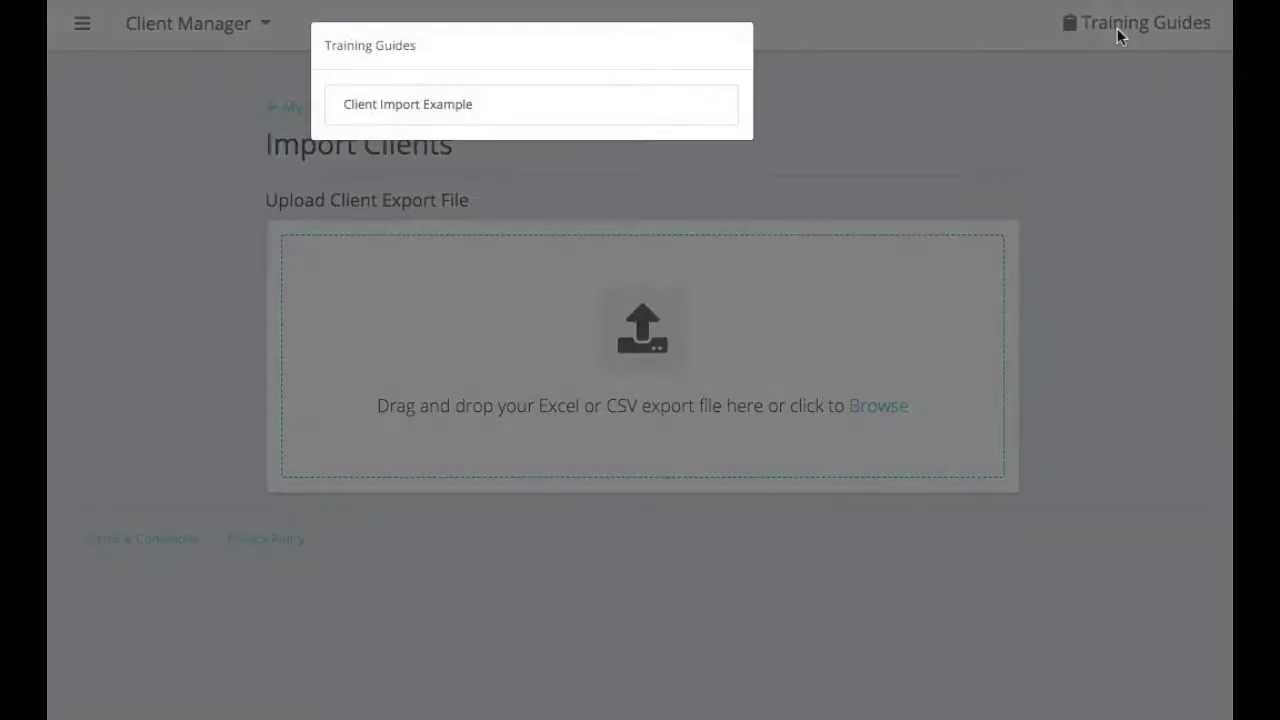
left_click(431, 117)
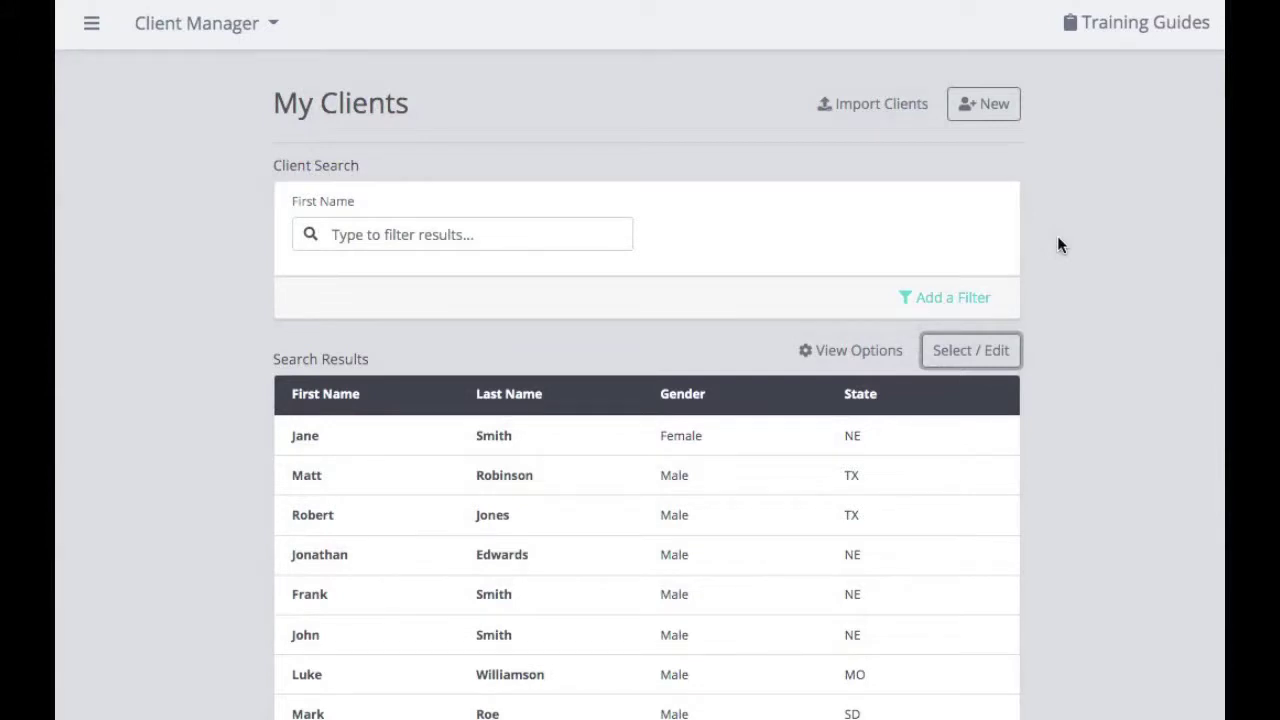
Enable Select / Edit, tick Select All, and export all listed clients with Export CSV
scroll(1060, 245, "down", 3)
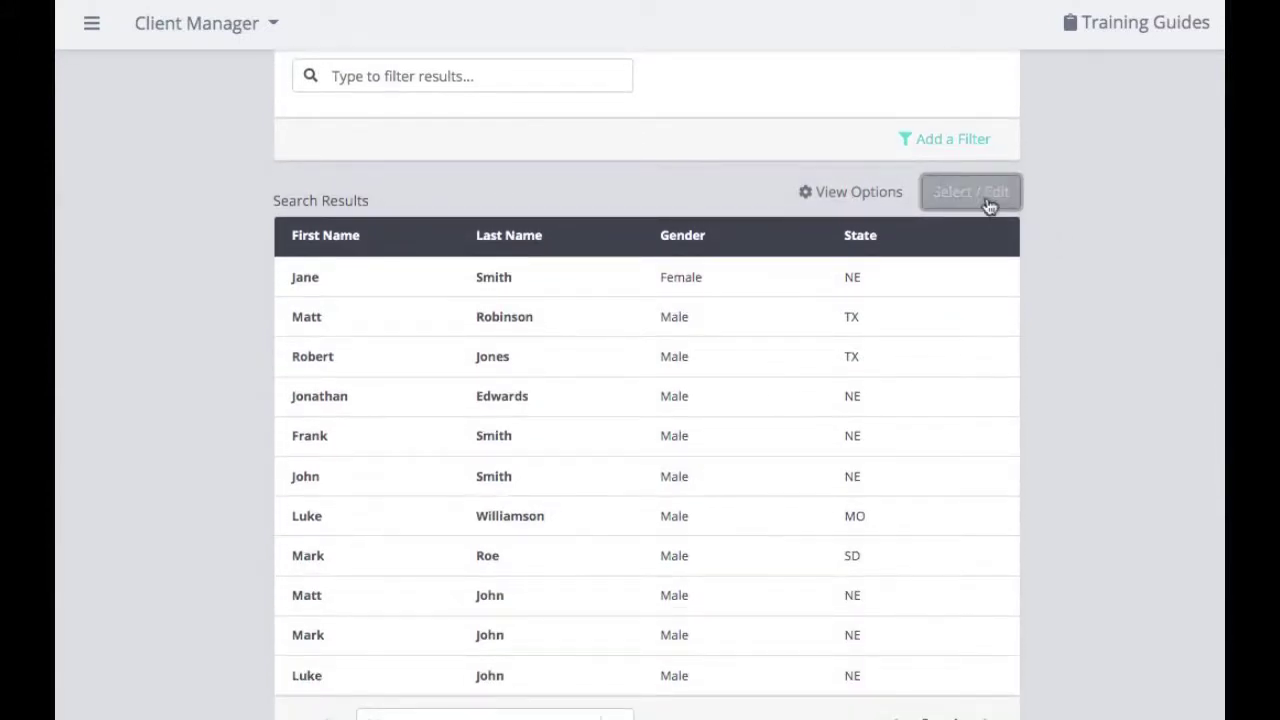
left_click(987, 201)
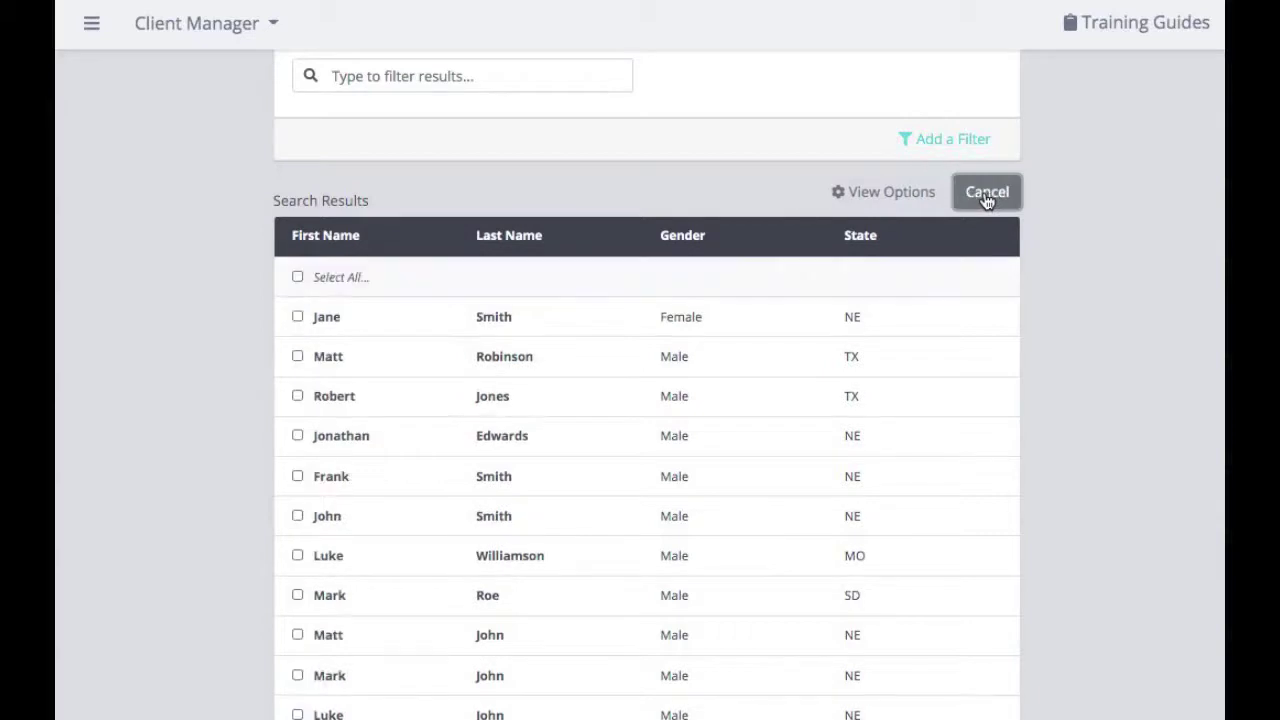
left_click(298, 278)
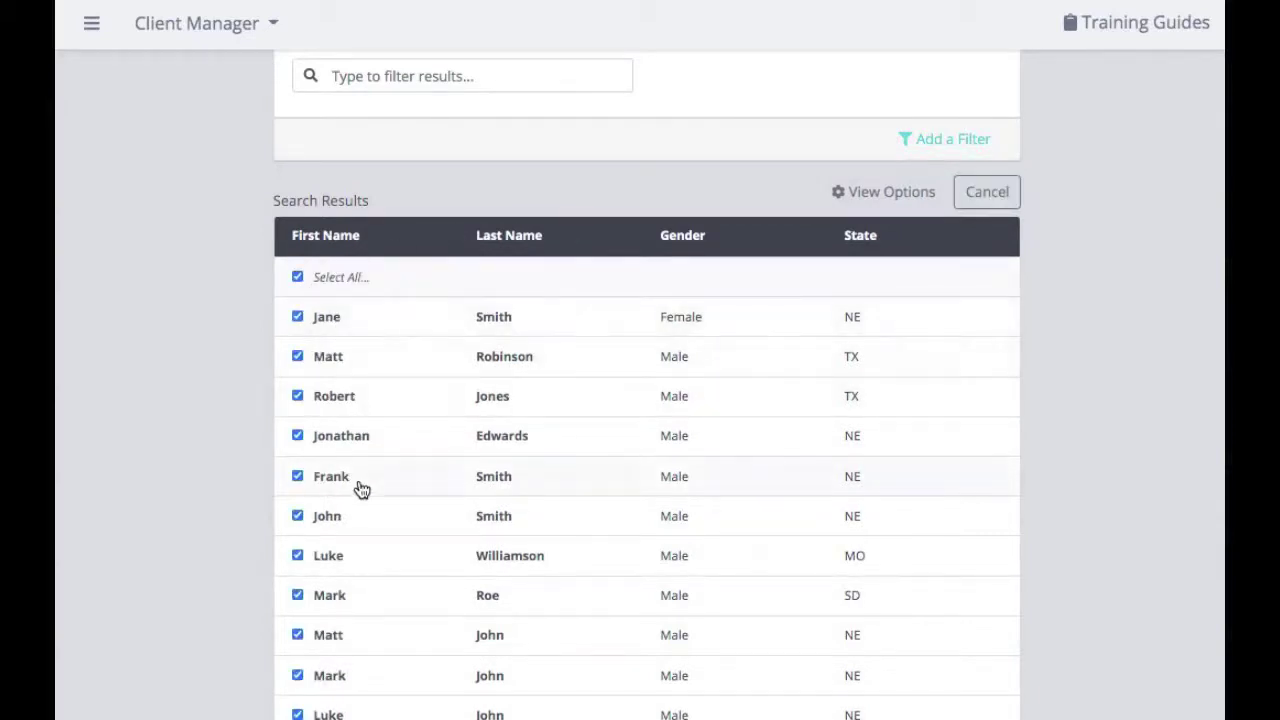
scroll(362, 489, "down", 3)
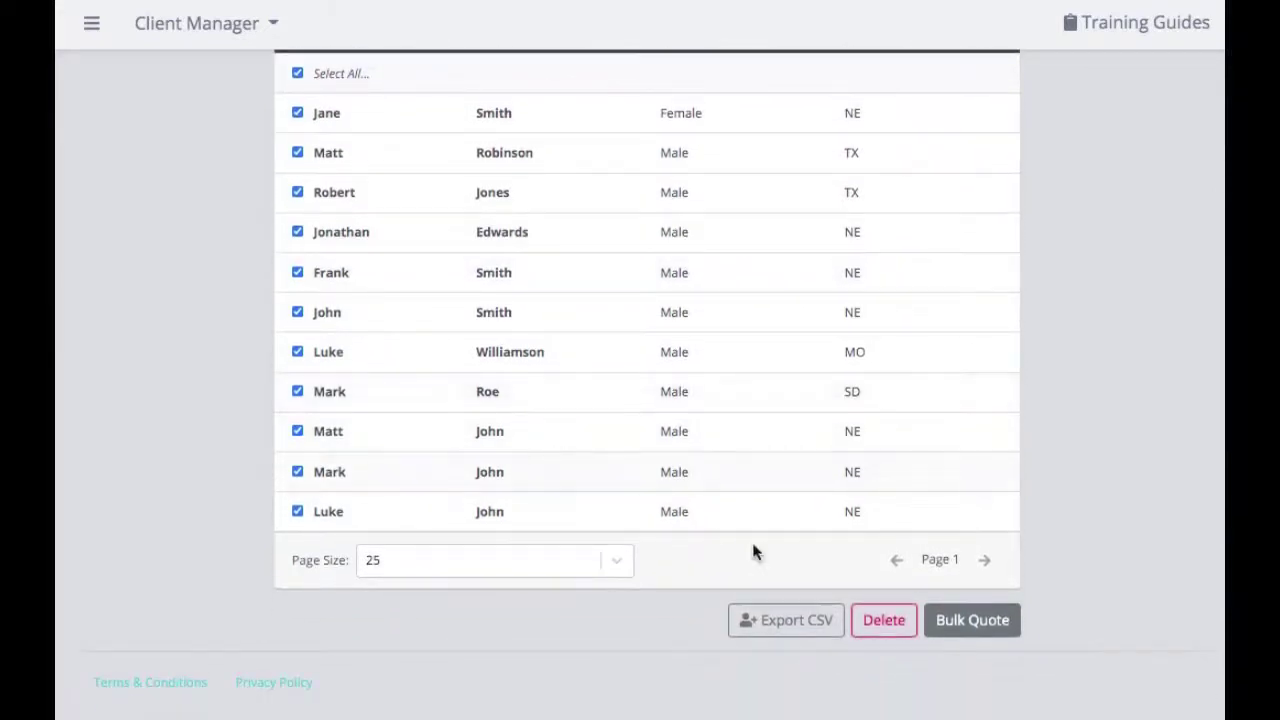
left_click(786, 632)
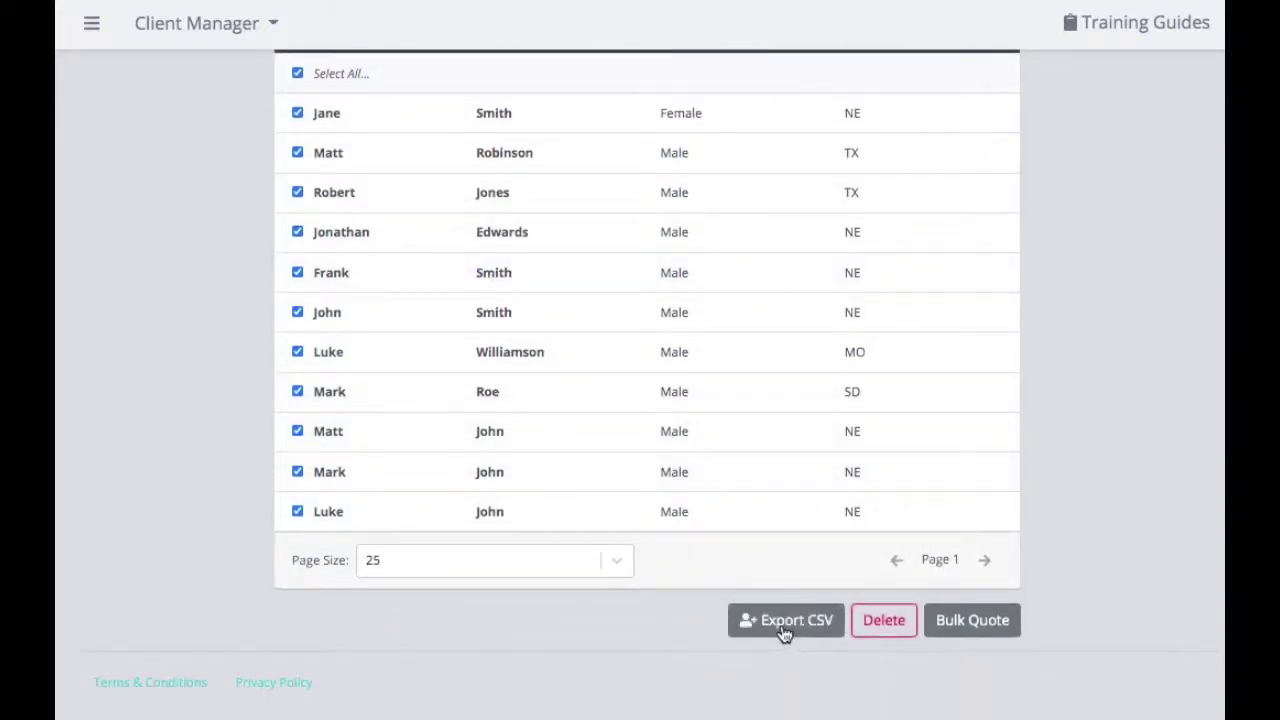
left_click(780, 625)
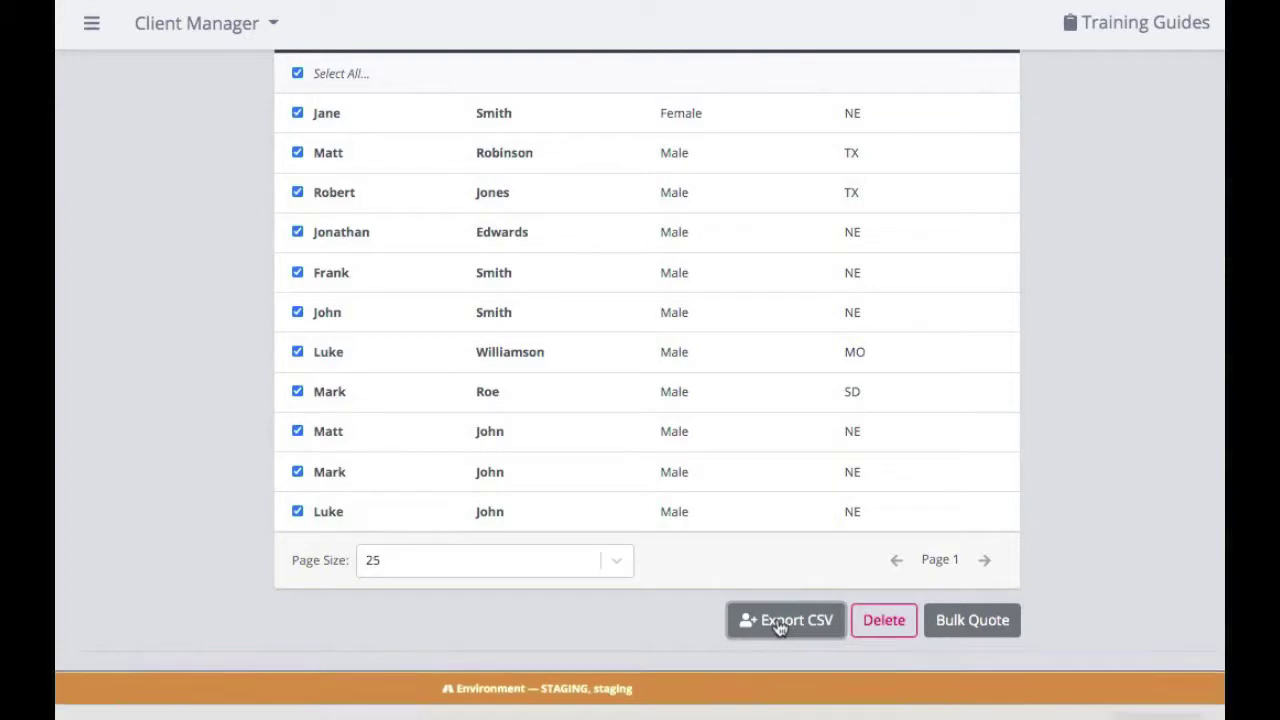
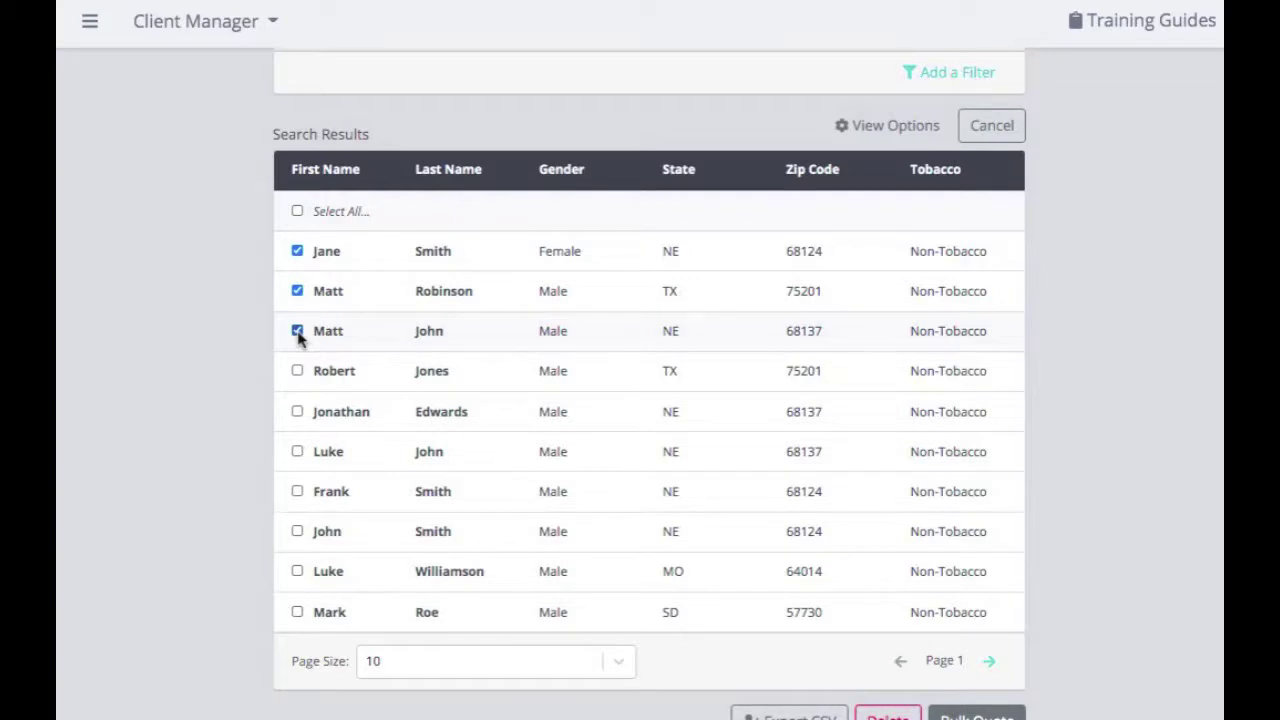
Scroll below the first three ticked clients to reach the action buttons
scroll(929, 410, "down", 2)
Open Bulk Quote for the three checked clients: 10/08/2020, Clients Current Plan, 12 companies
left_click(977, 592)
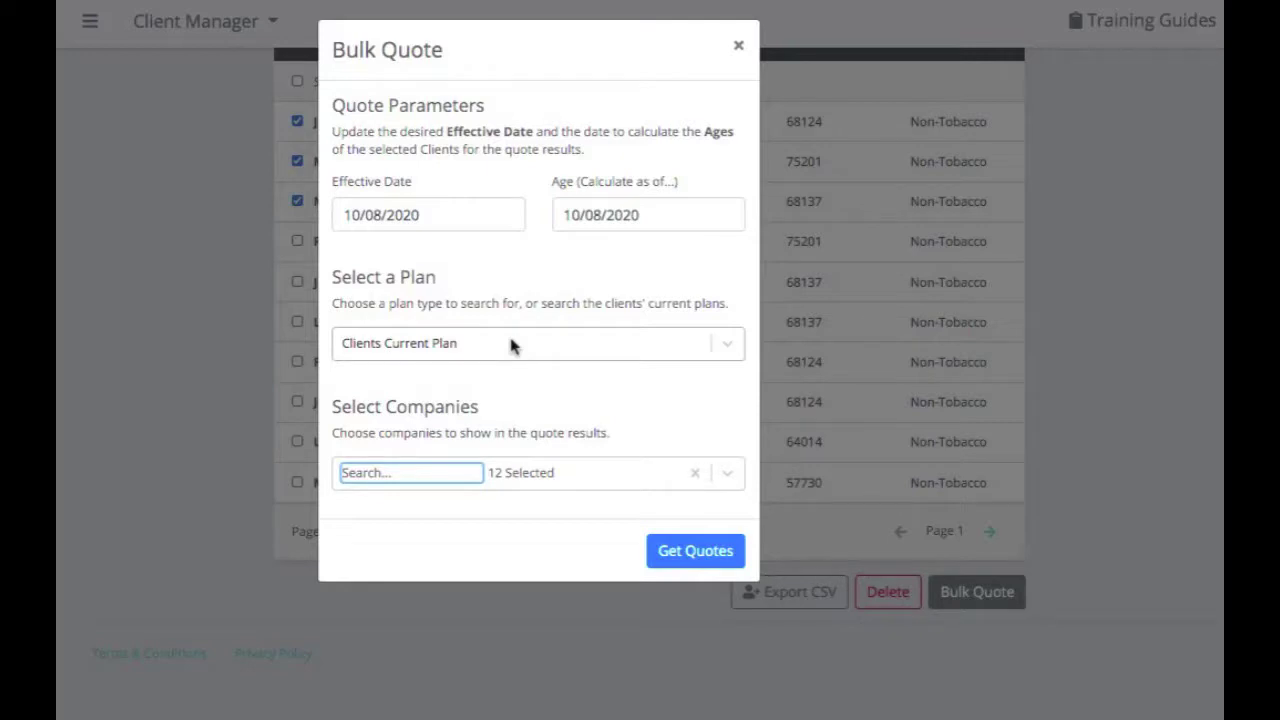
Choose Plan G in the Bulk Quote dialog and clear the 12 previously selected companies
left_click(728, 346)
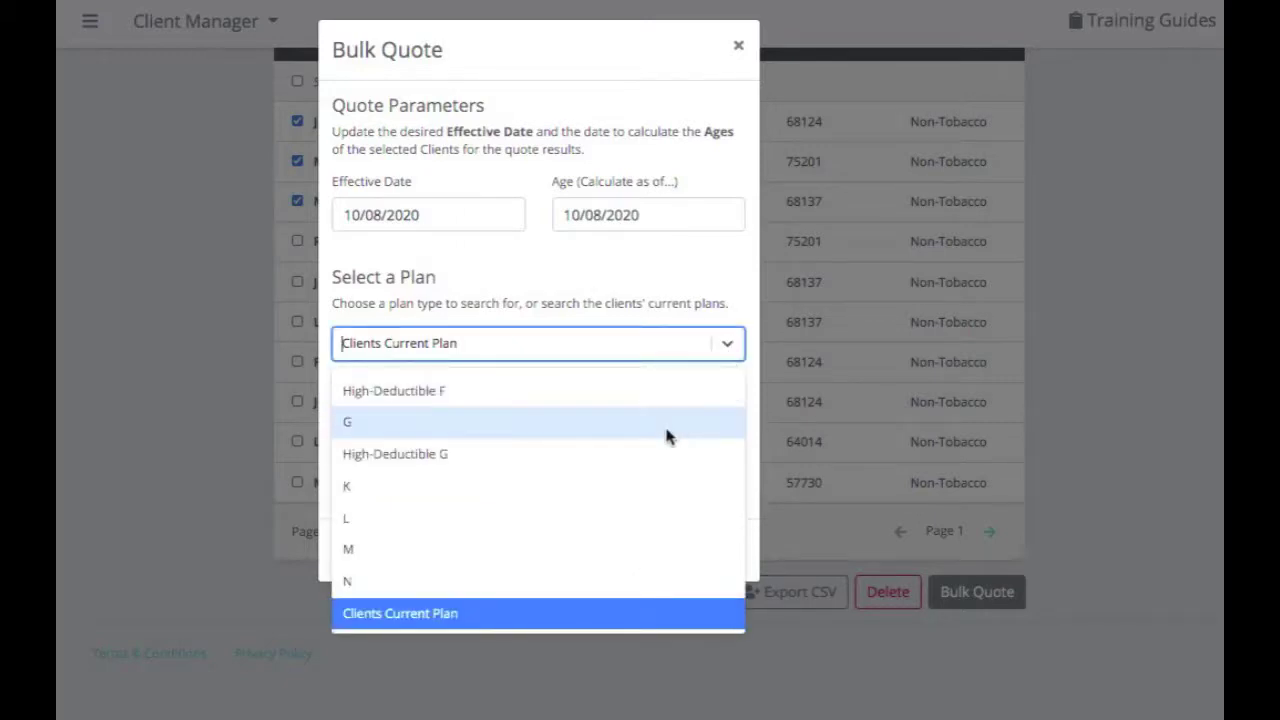
left_click(666, 432)
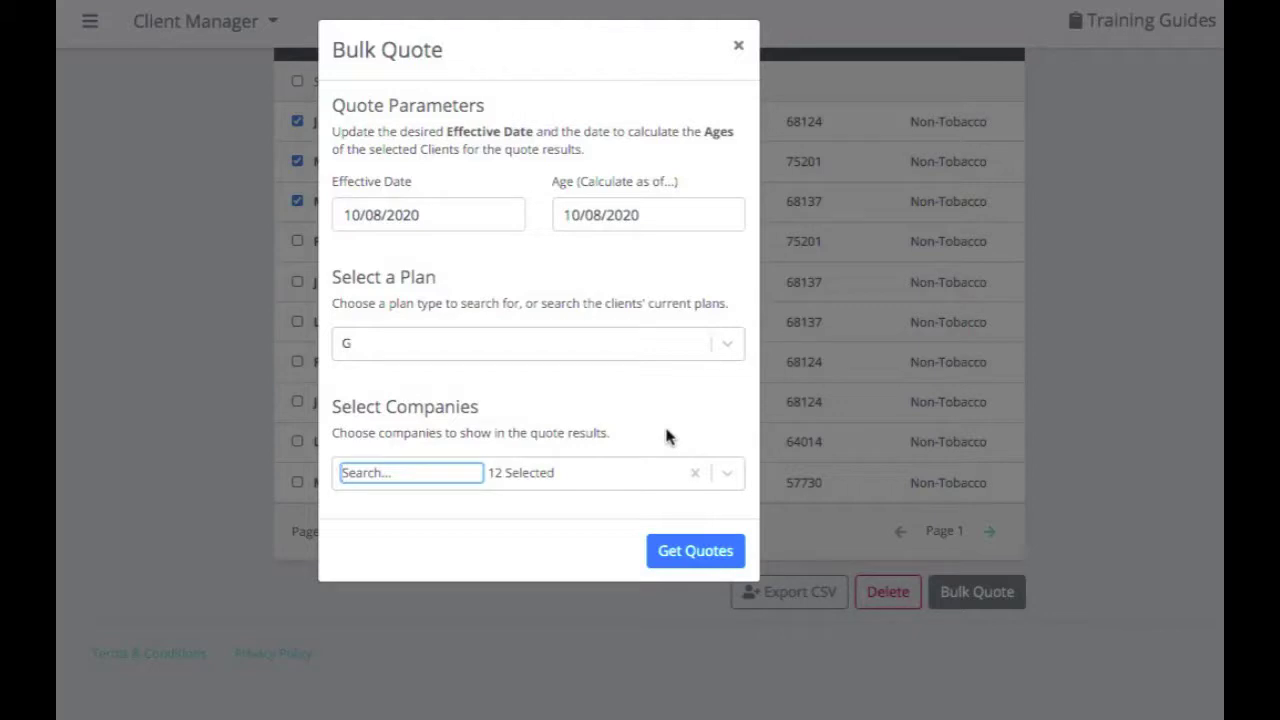
left_click(722, 474)
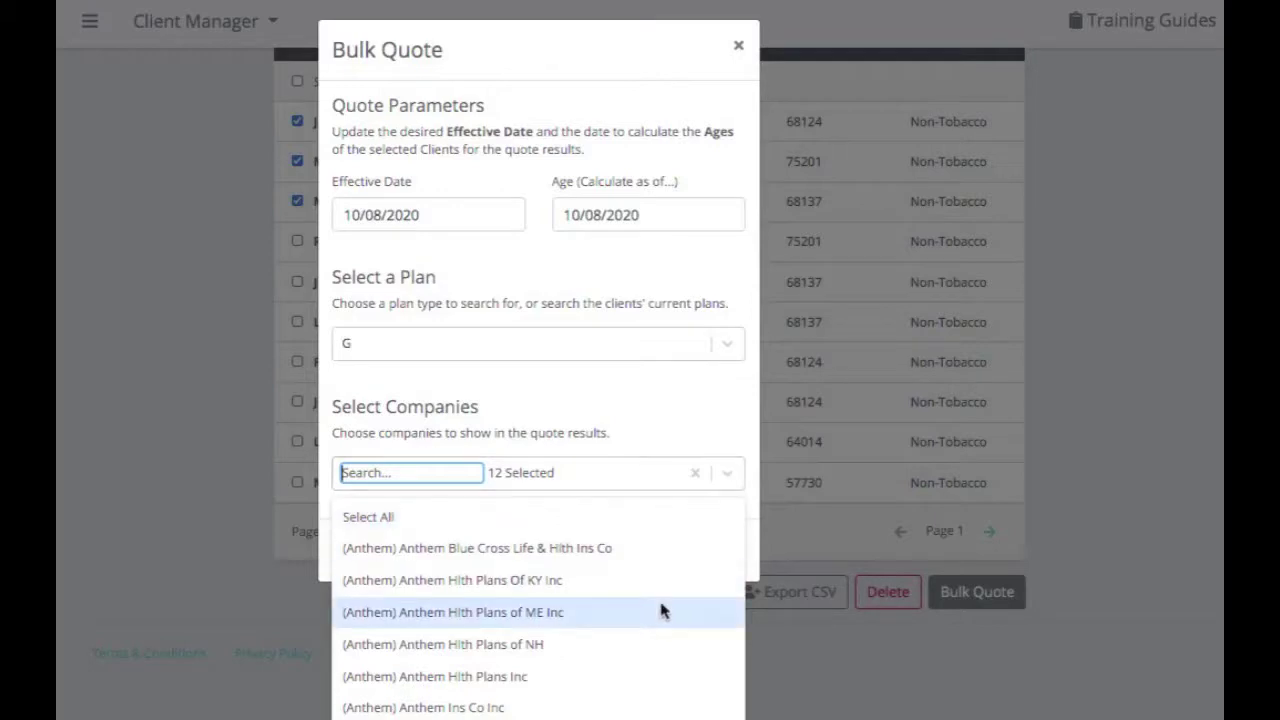
scroll(660, 609, "down", 2)
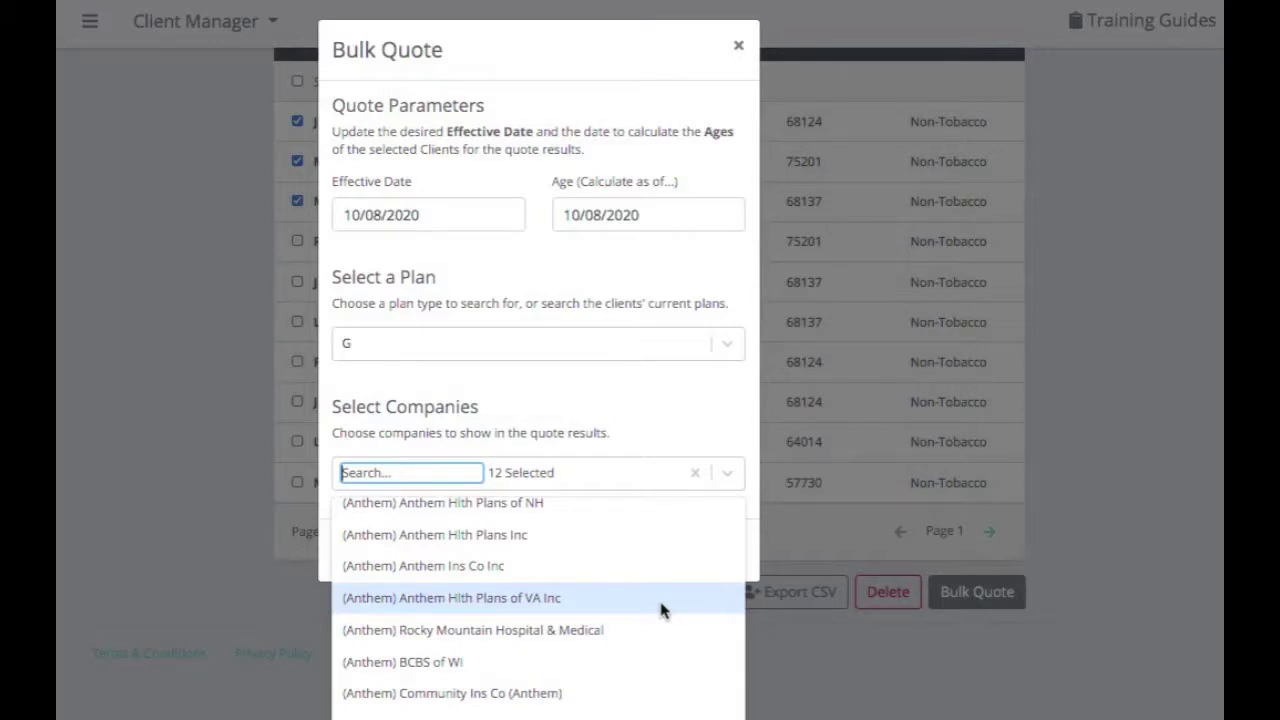
left_click(695, 473)
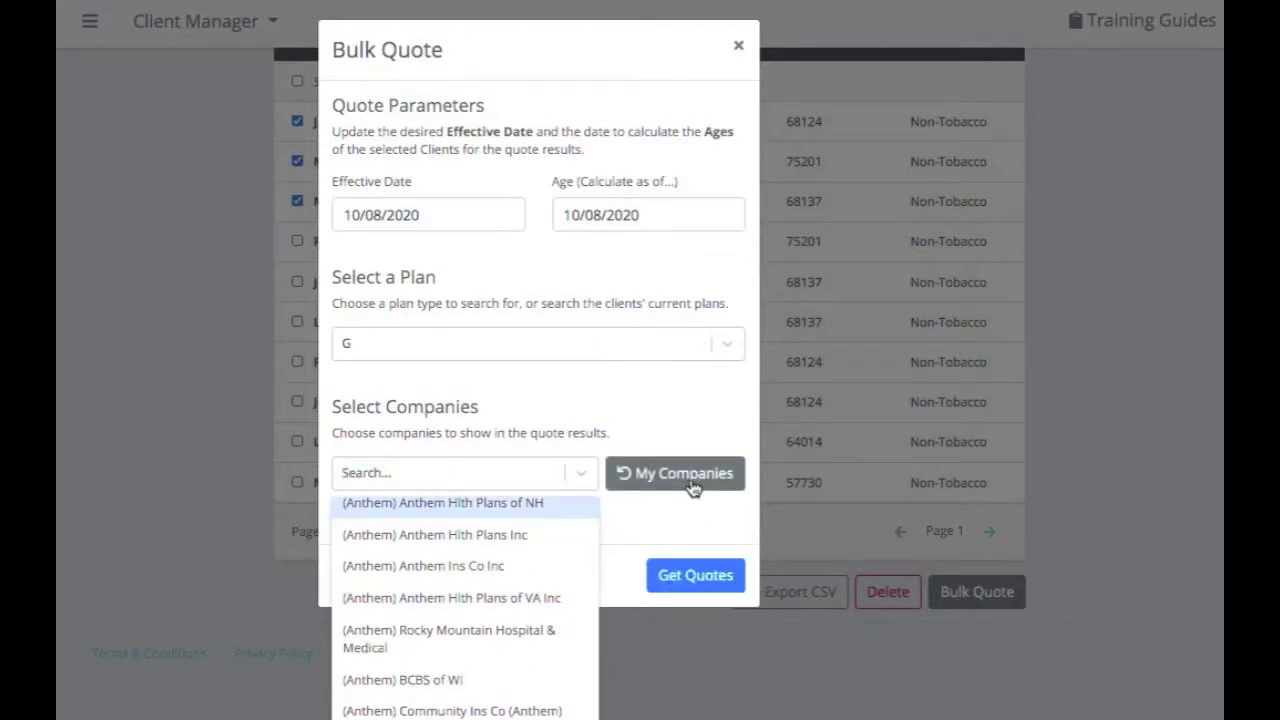
Reload the saved 12 companies via My Companies and get the Plan G bulk quotes
left_click(583, 476)
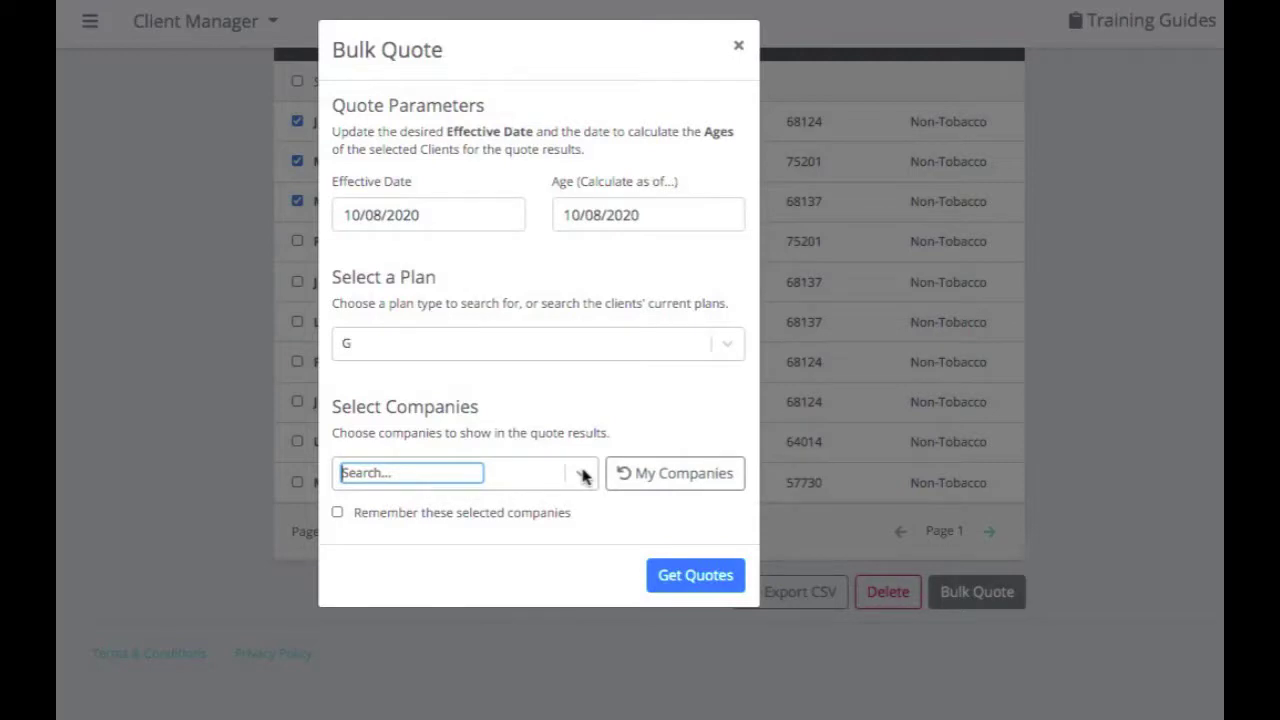
left_click(690, 478)
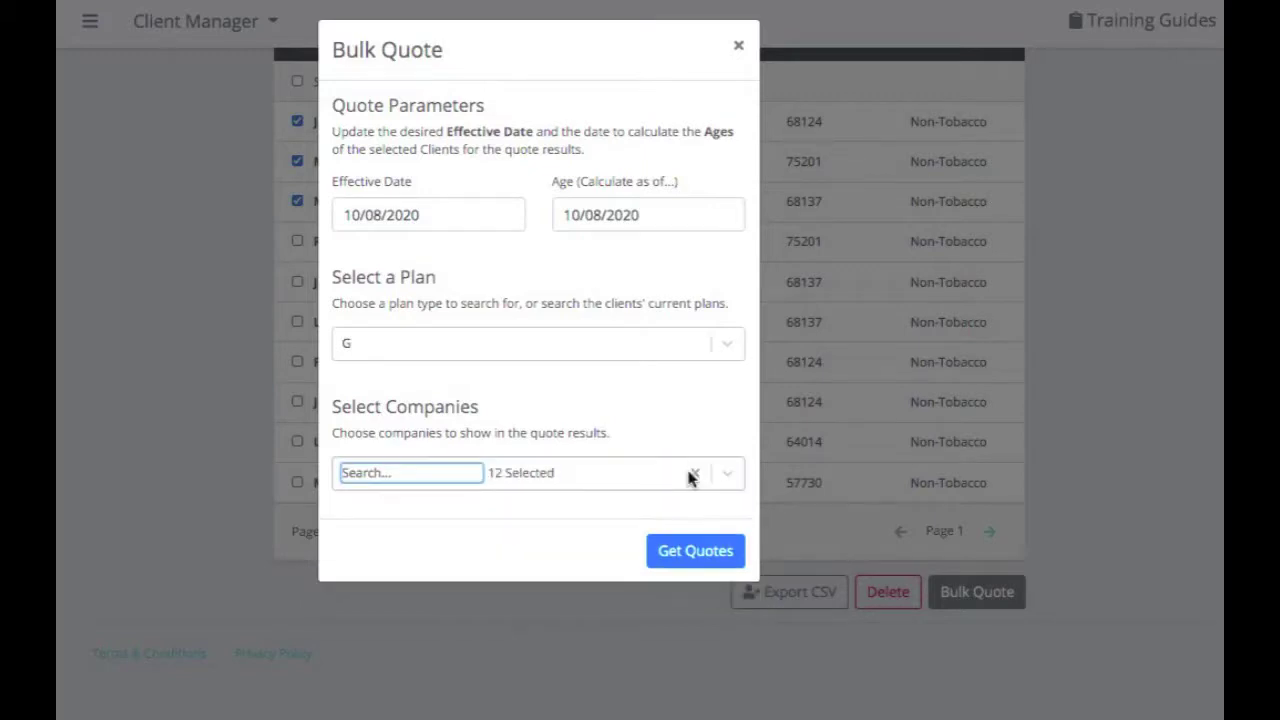
left_click(705, 556)
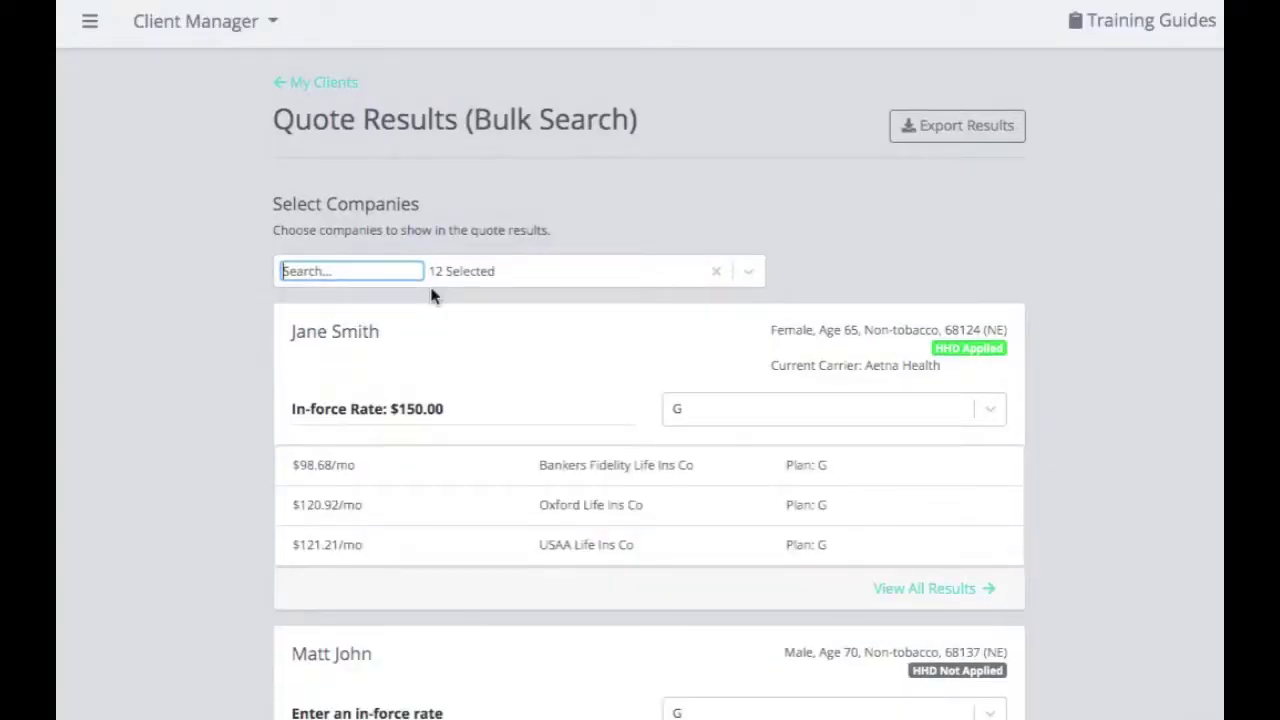
Include all companies in the results, lowering the first client's best Plan G to $88.74/mo (Lumico)
scroll(430, 292, "down", 1)
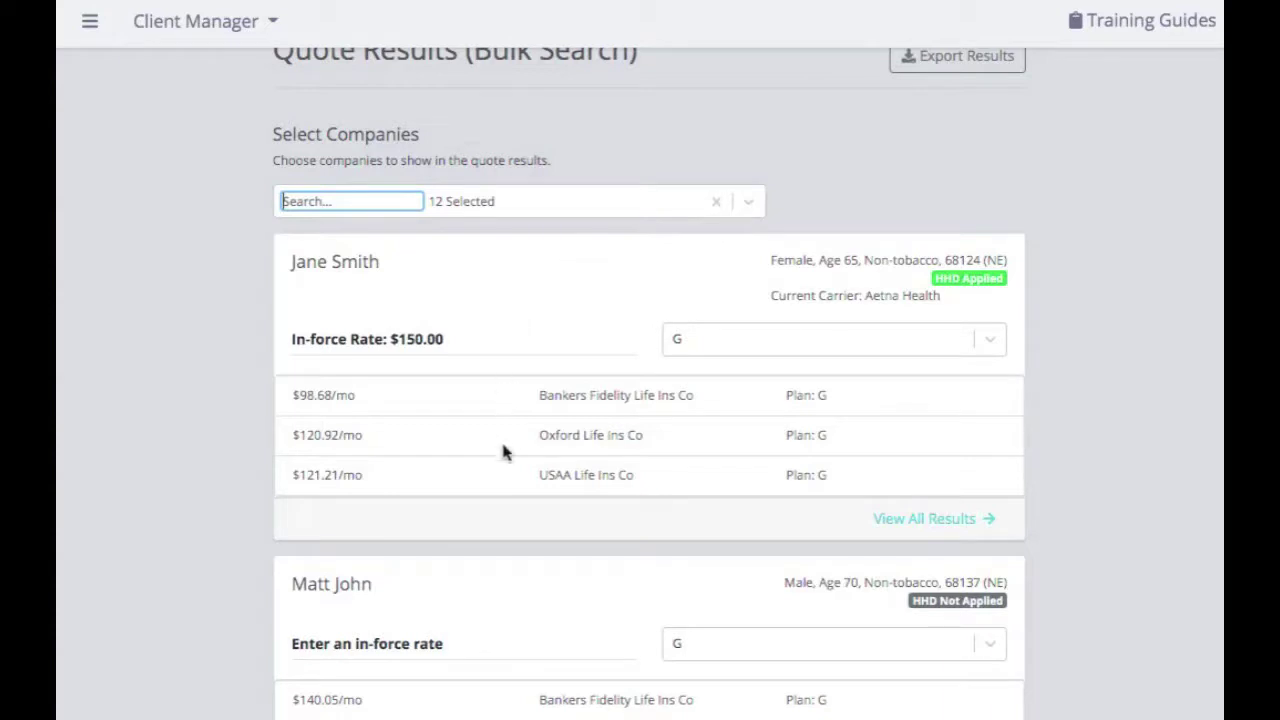
left_click(750, 203)
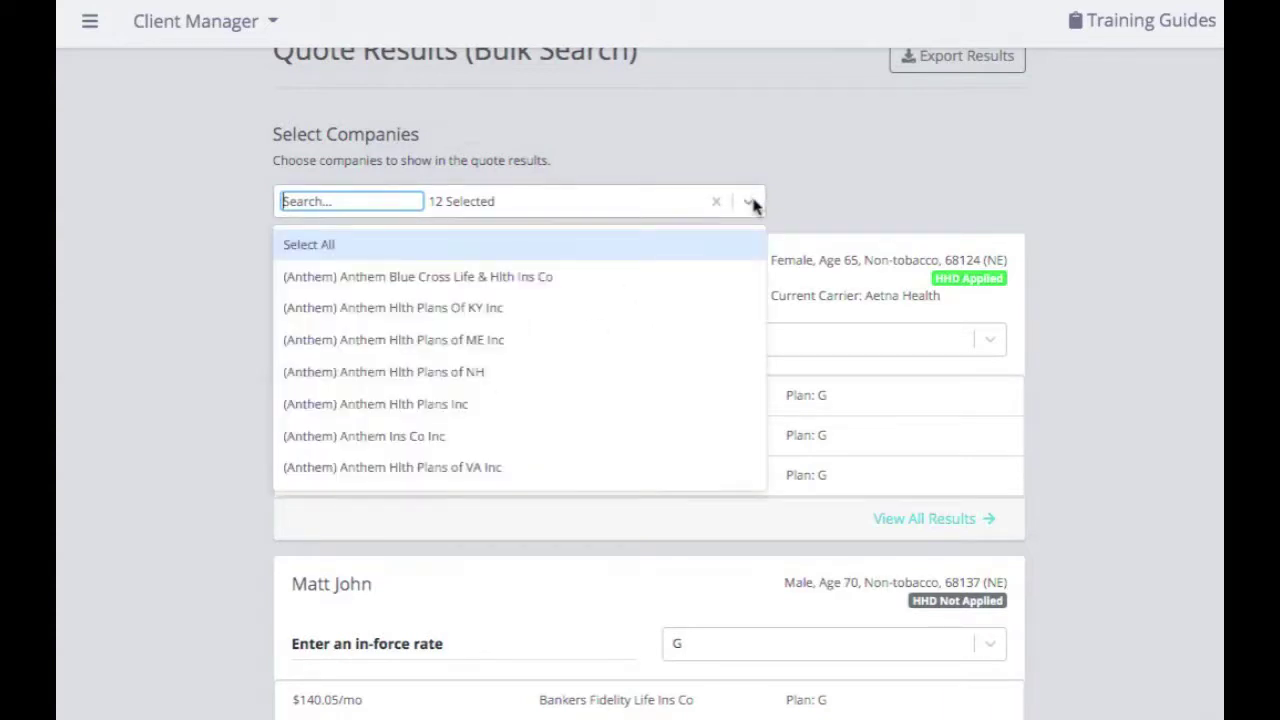
left_click(730, 250)
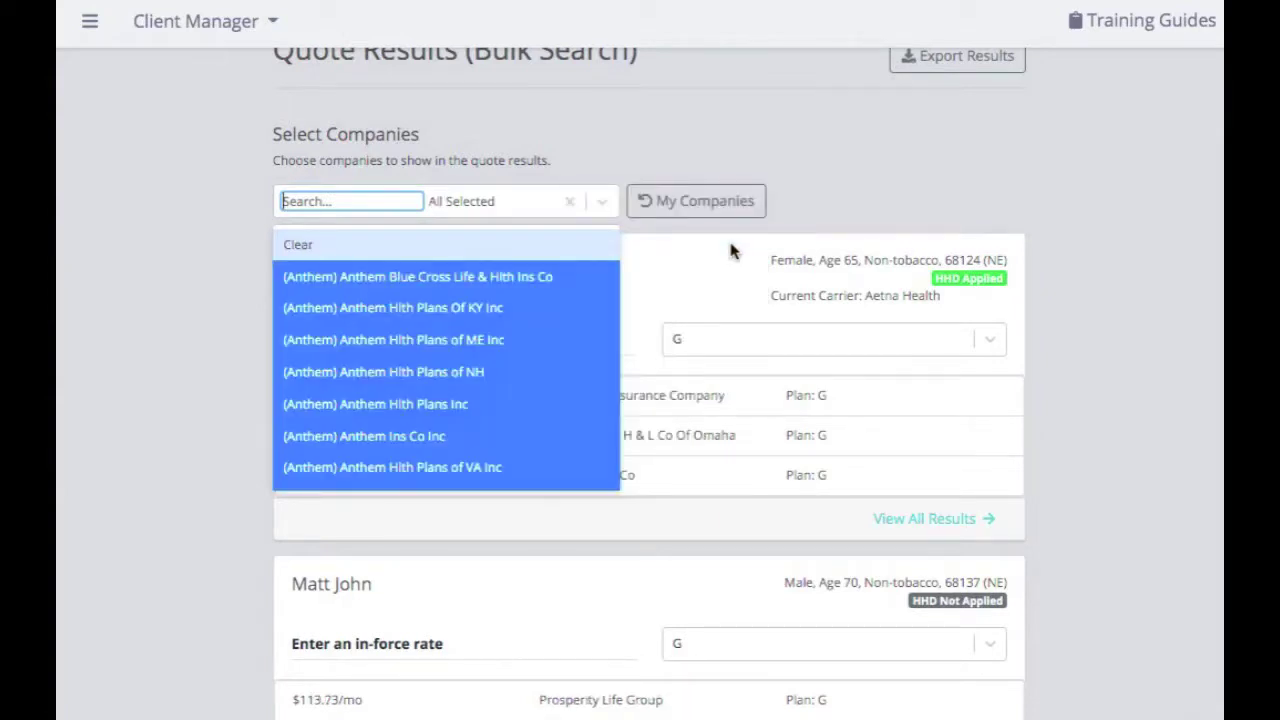
left_click(609, 204)
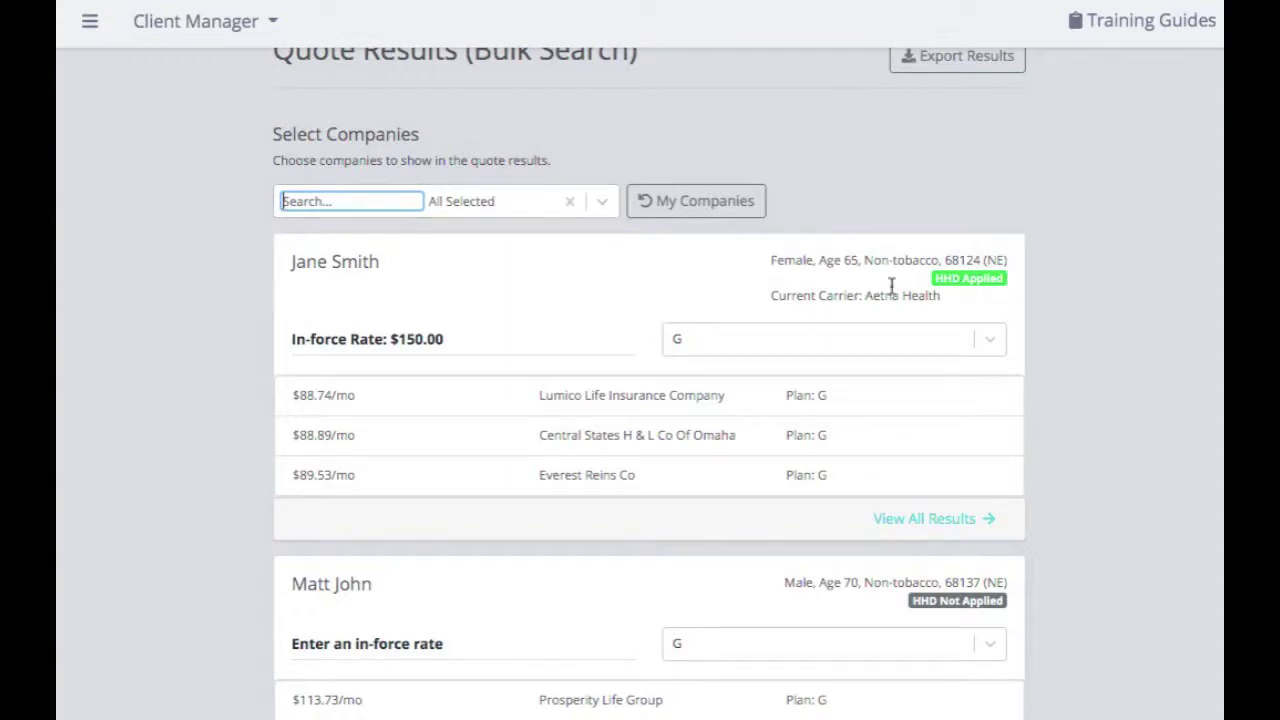
scroll(903, 297, "down", 1)
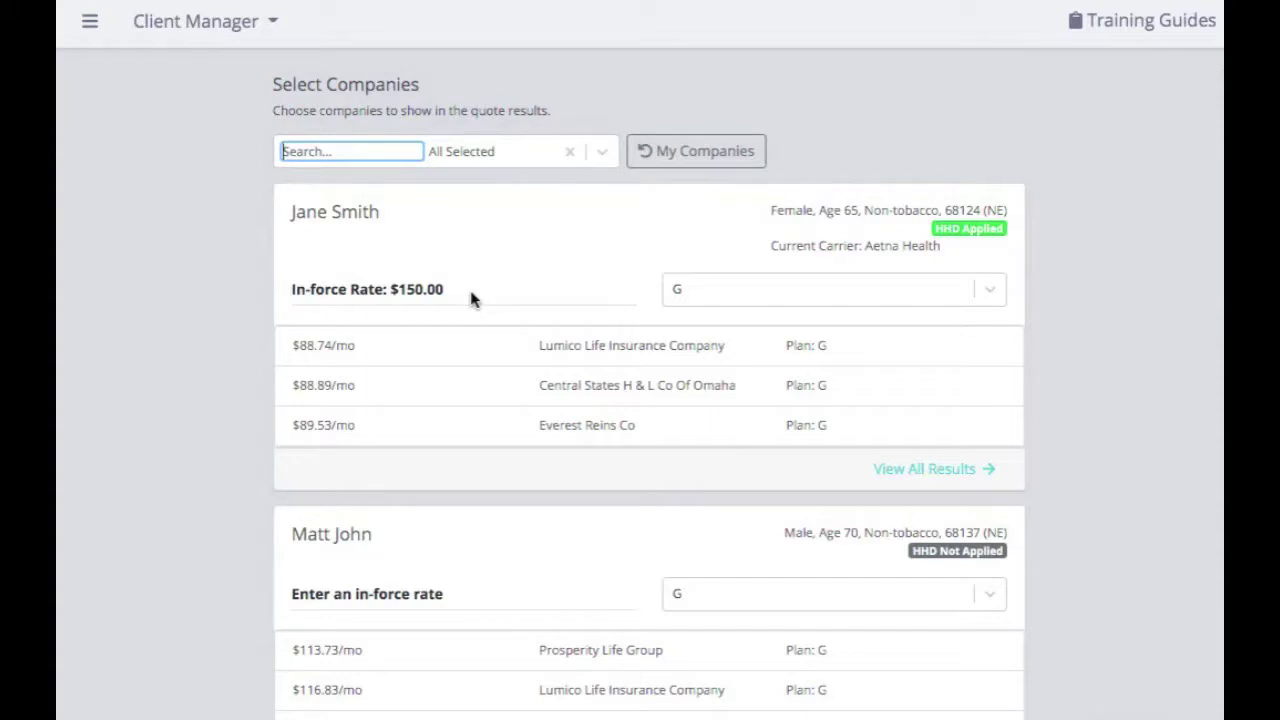
scroll(709, 531, "down", 3)
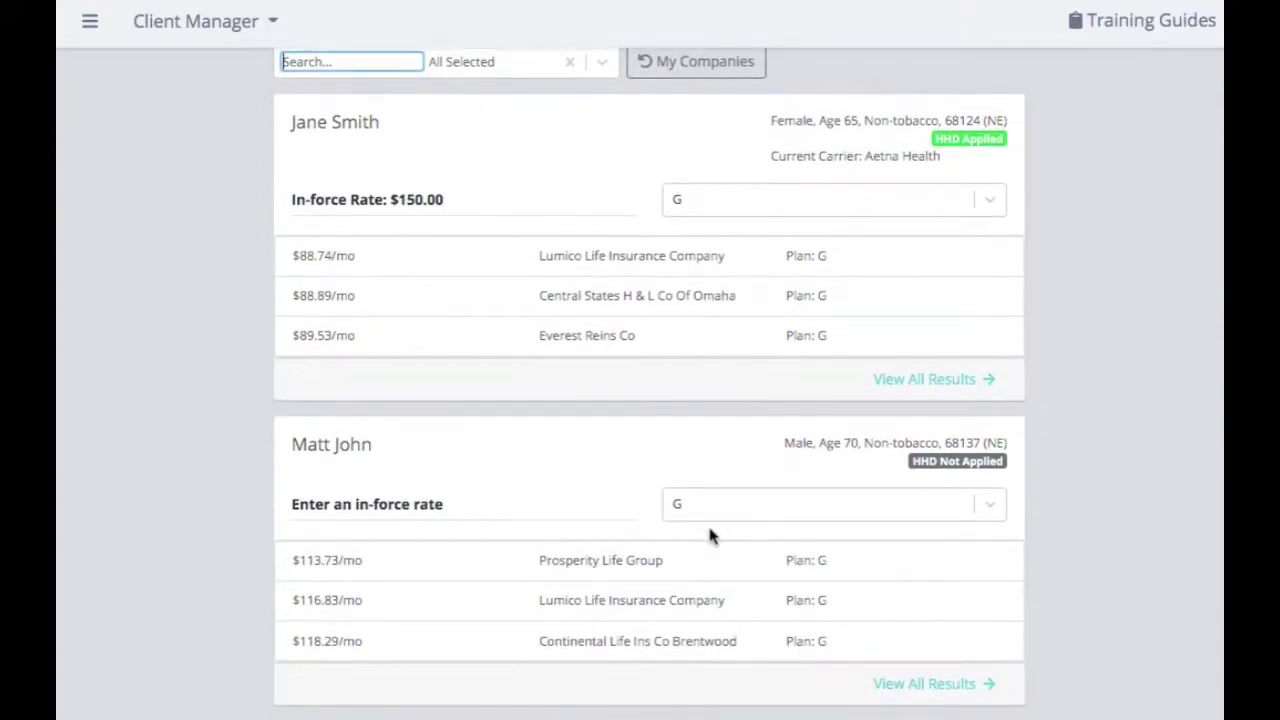
scroll(709, 537, "down", 4)
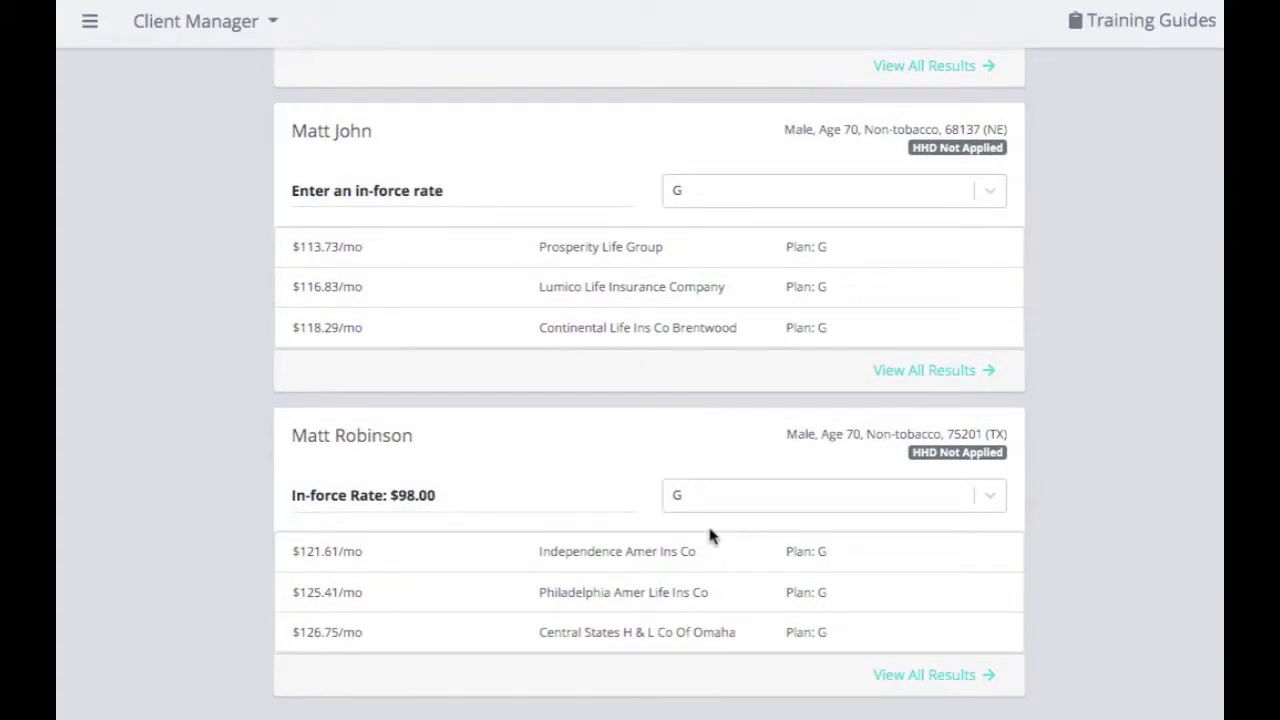
scroll(709, 537, "up", 6)
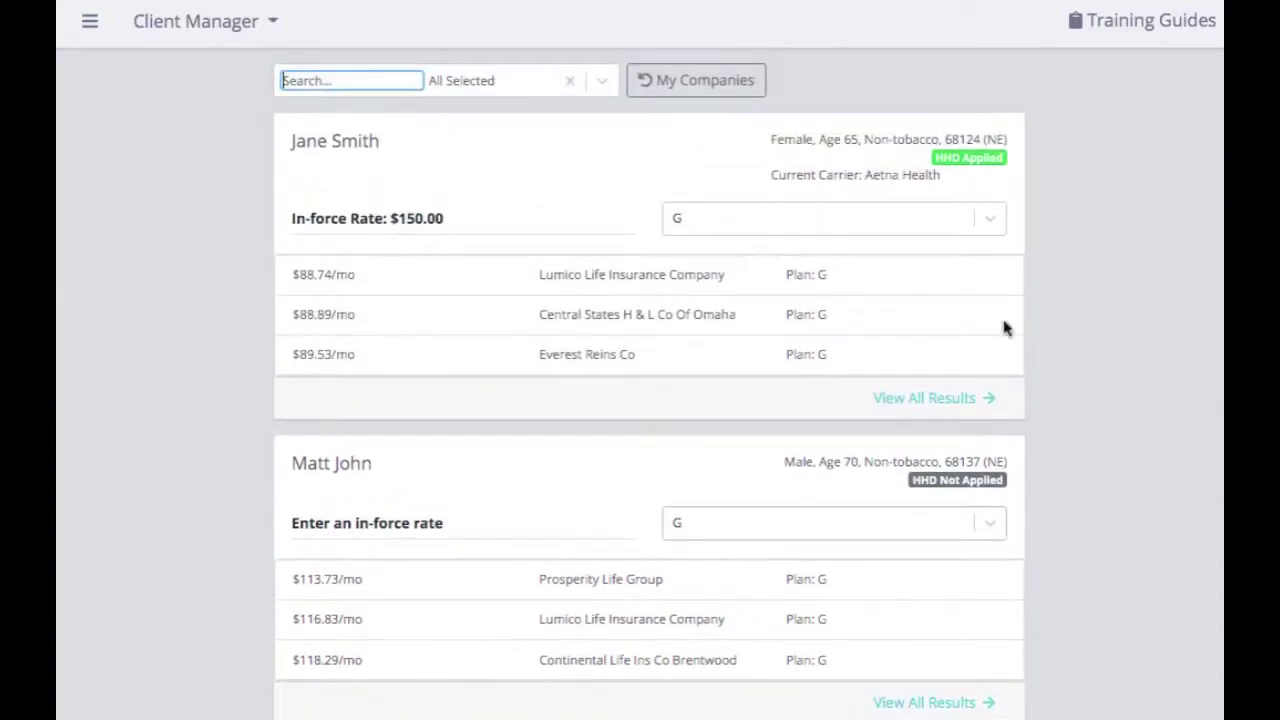
Change the first client's quotes to Plan F, with rates starting at $106.31/mo
left_click(990, 220)
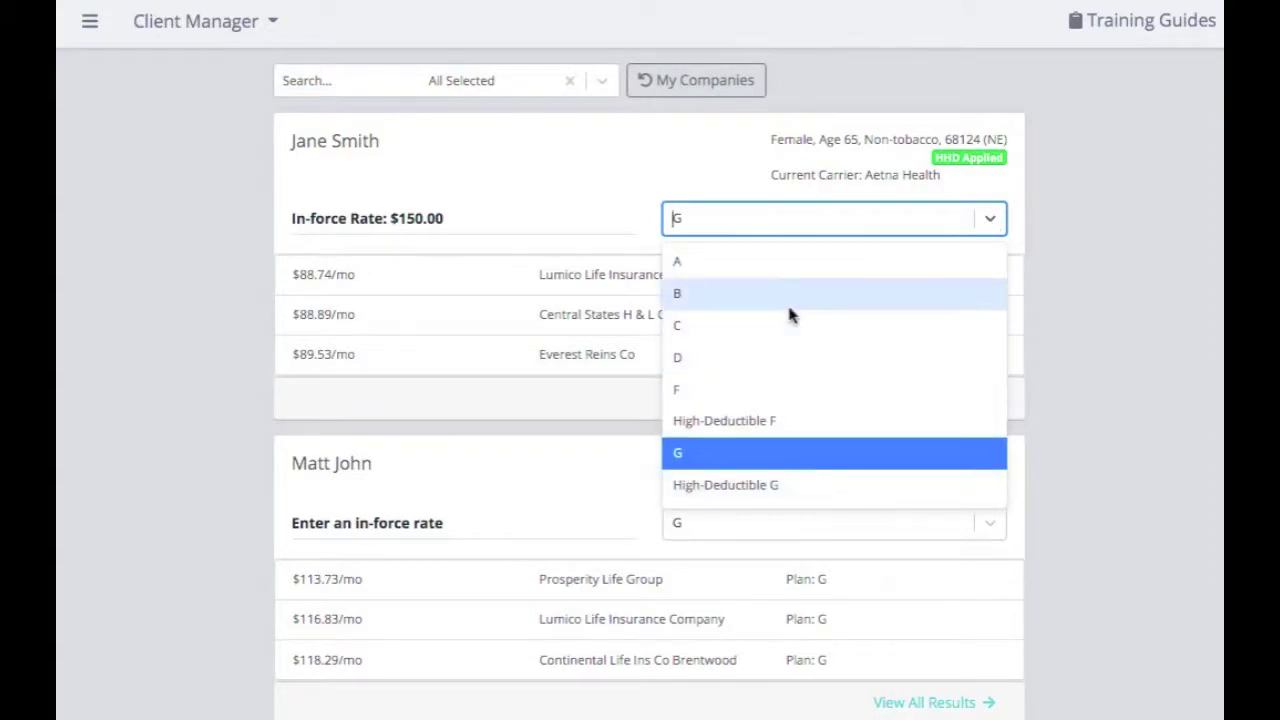
left_click(778, 388)
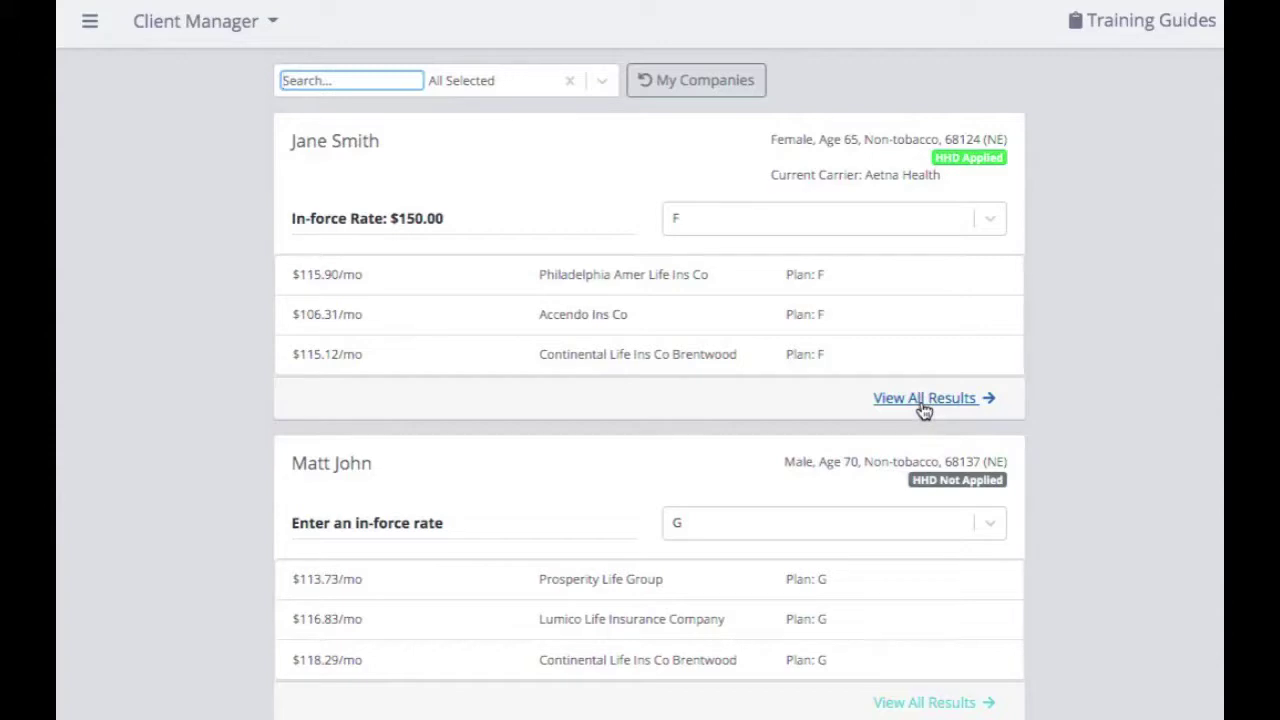
left_click(922, 406)
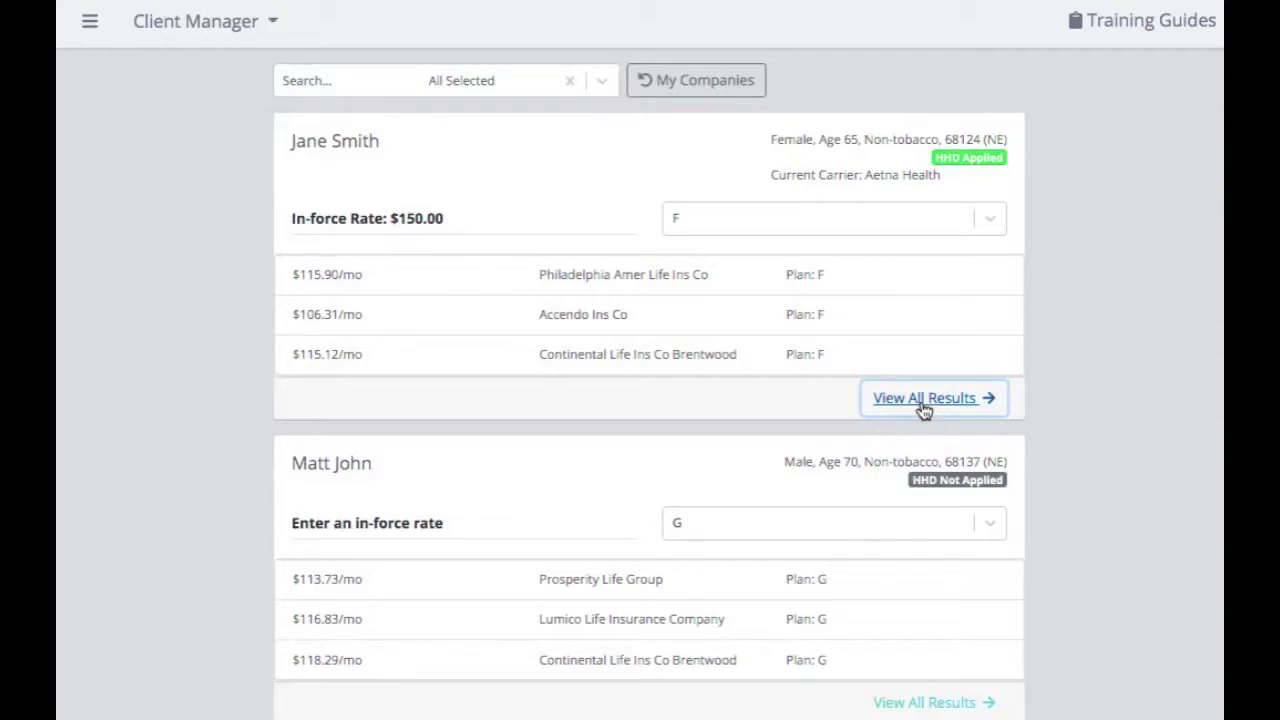
Review every Plan F carrier quote for the 68124 client, then return to the bulk results
left_click(924, 400)
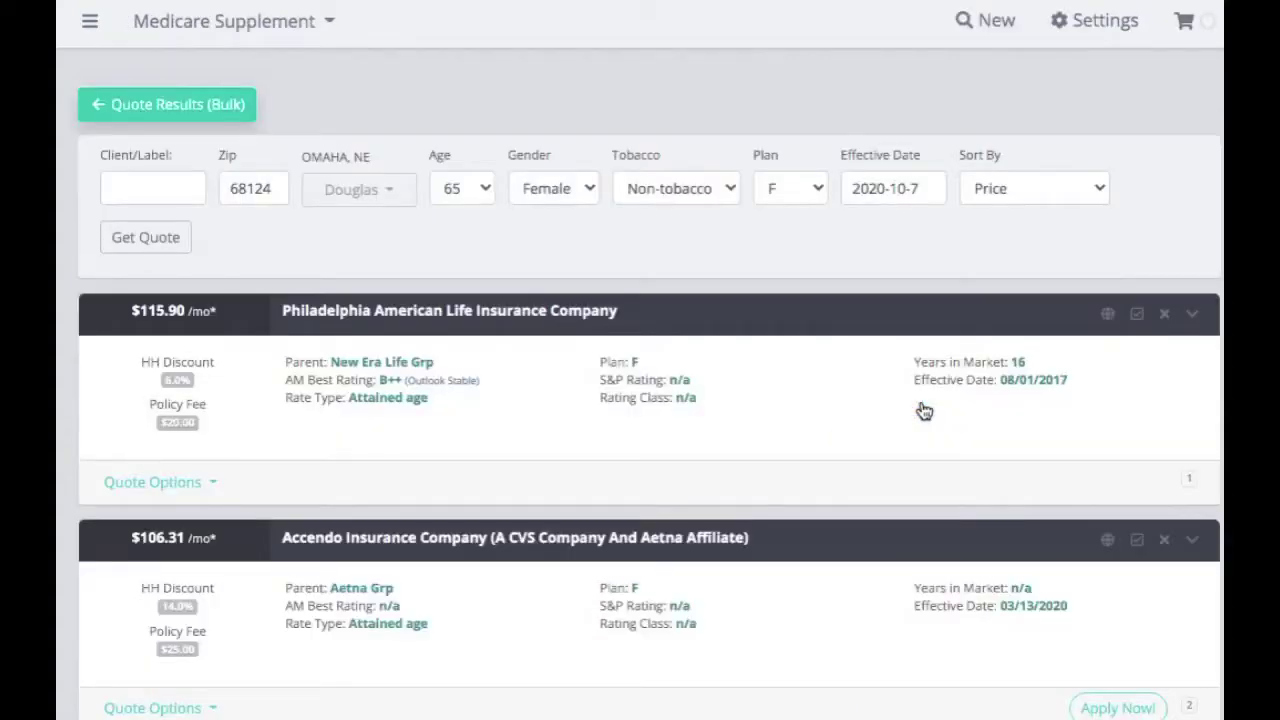
scroll(924, 411, "down", 4)
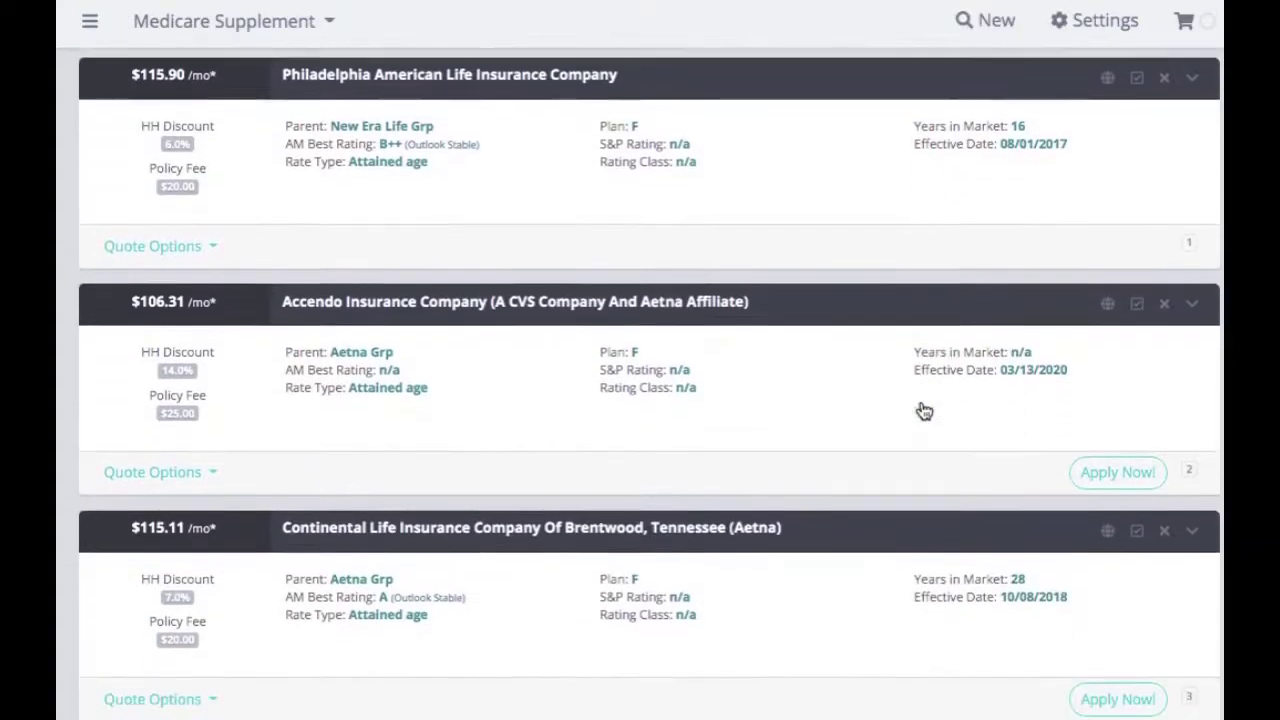
scroll(924, 411, "down", 5)
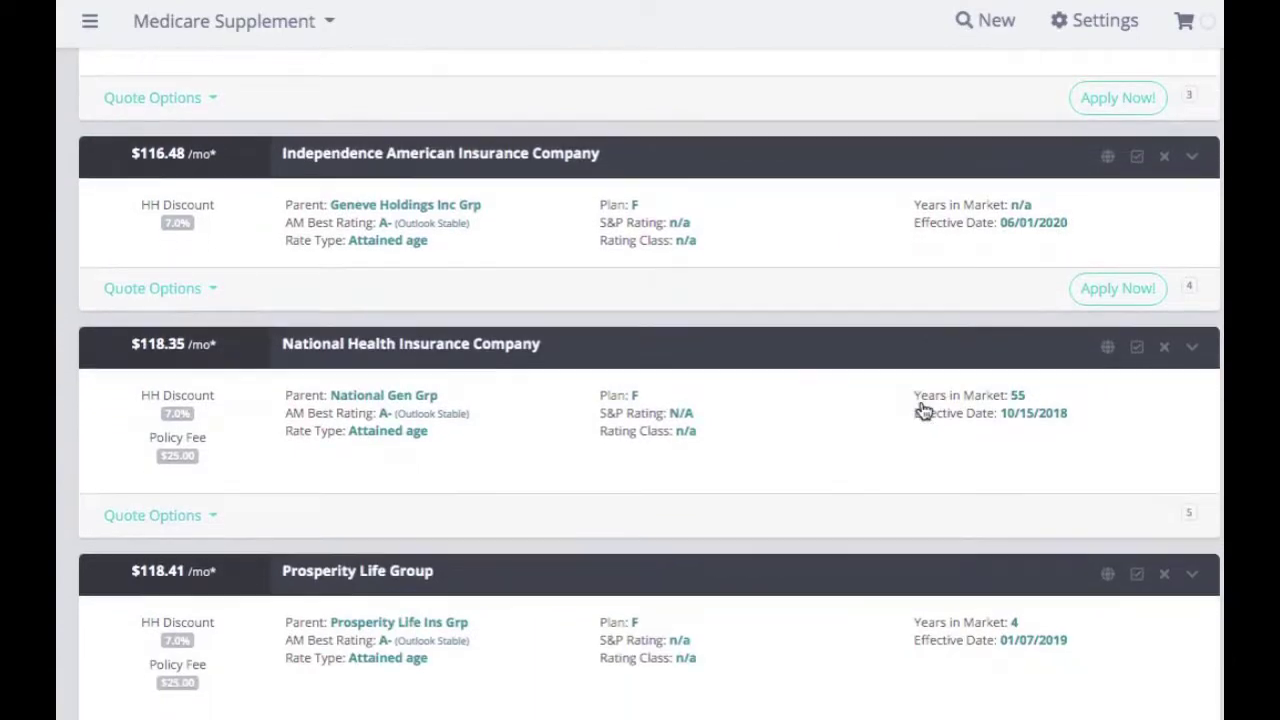
scroll(924, 411, "up", 9)
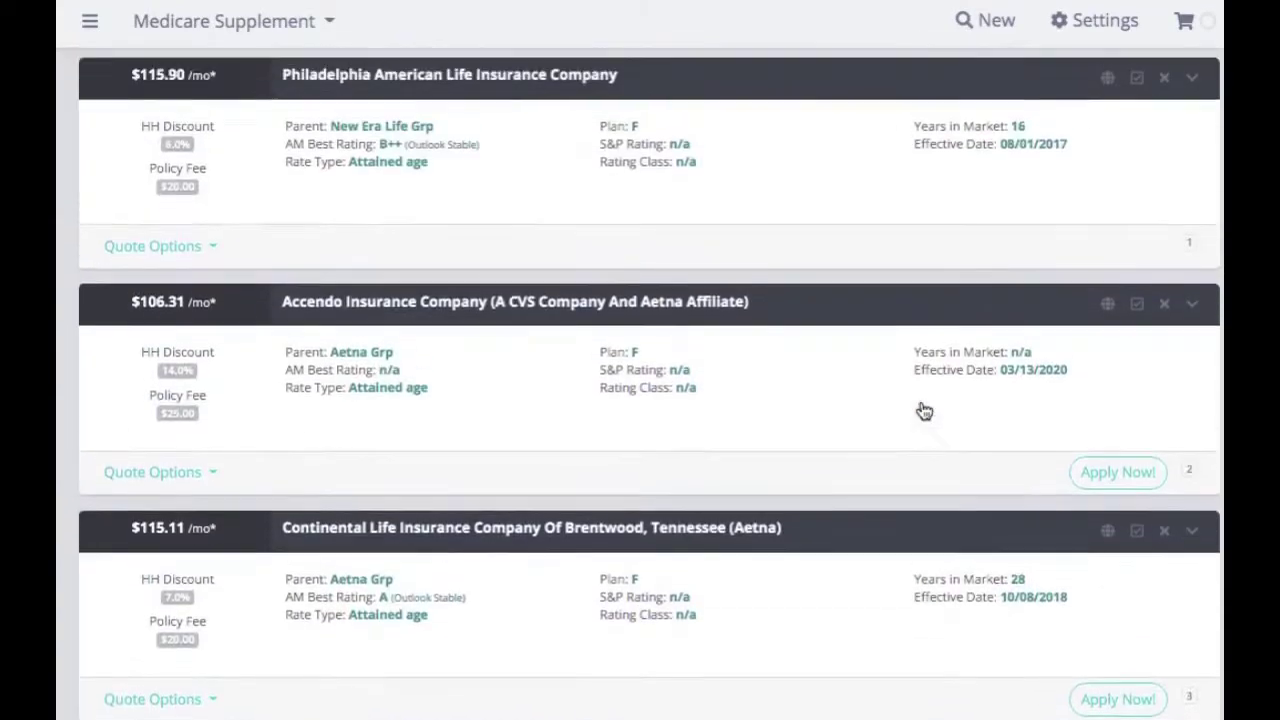
scroll(924, 411, "up", 1)
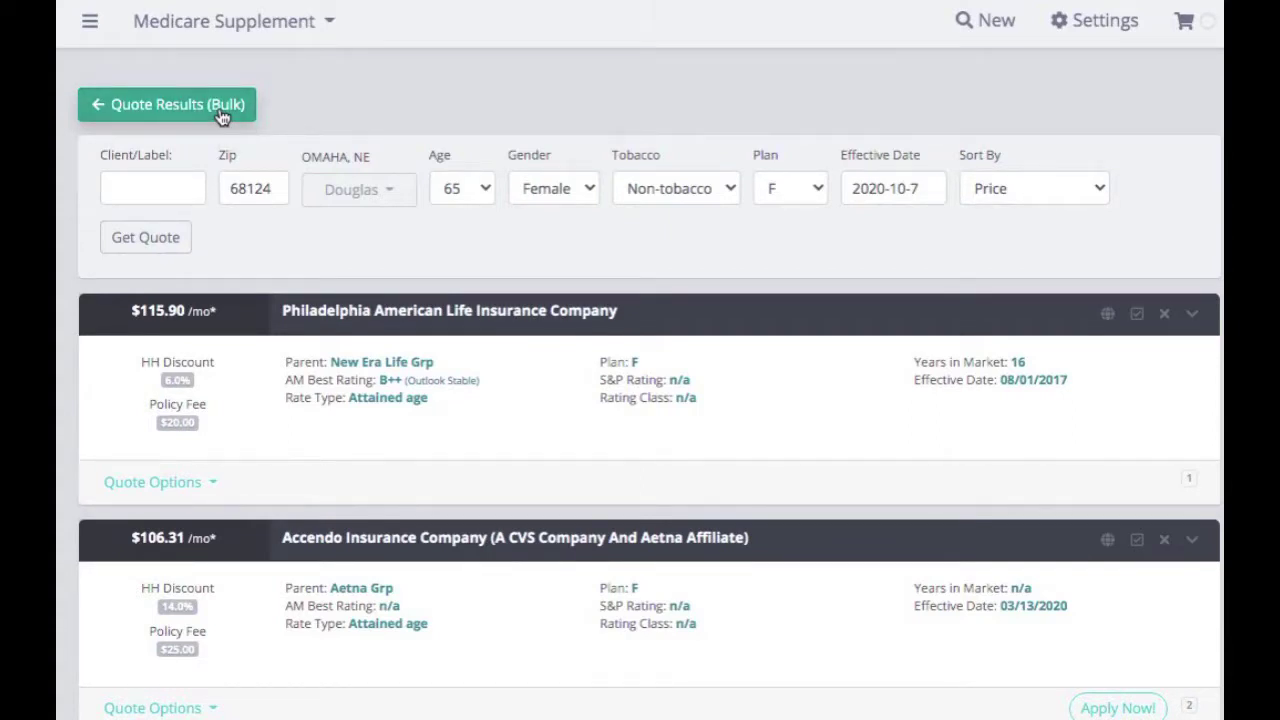
left_click(222, 110)
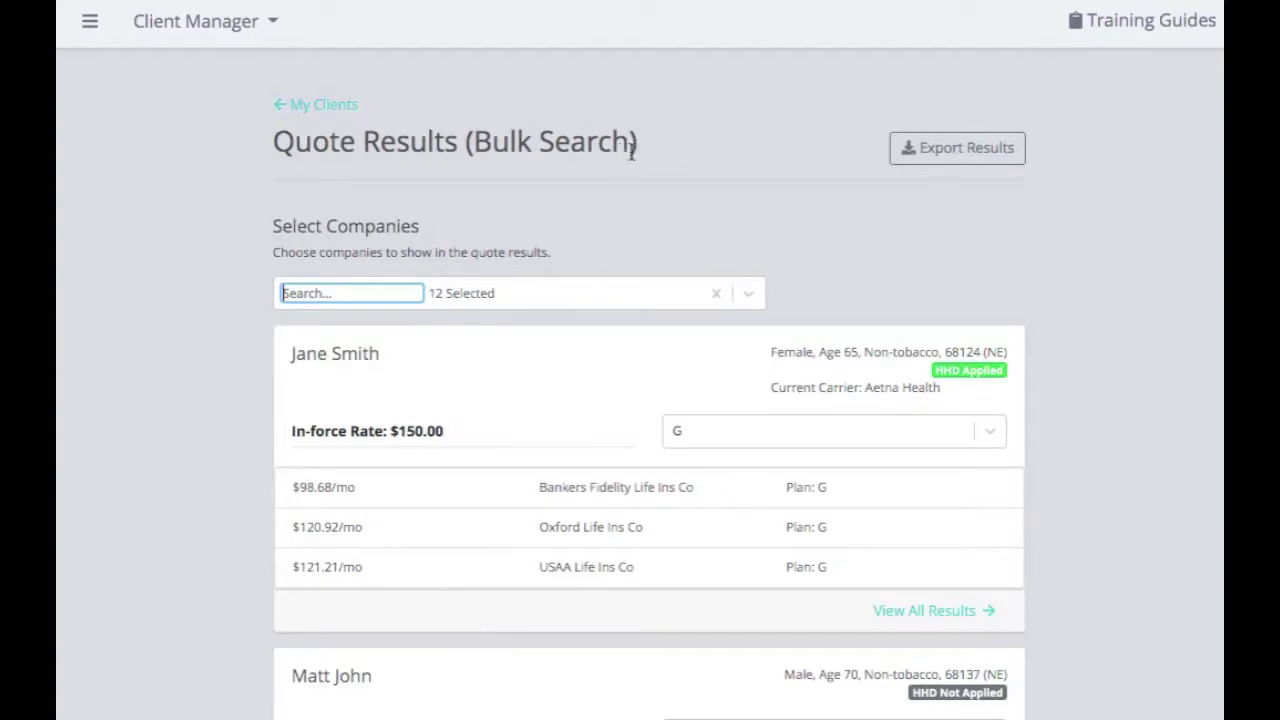
Export the bulk results to the quote_export spreadsheet with nine quotes, three per client
left_click(988, 162)
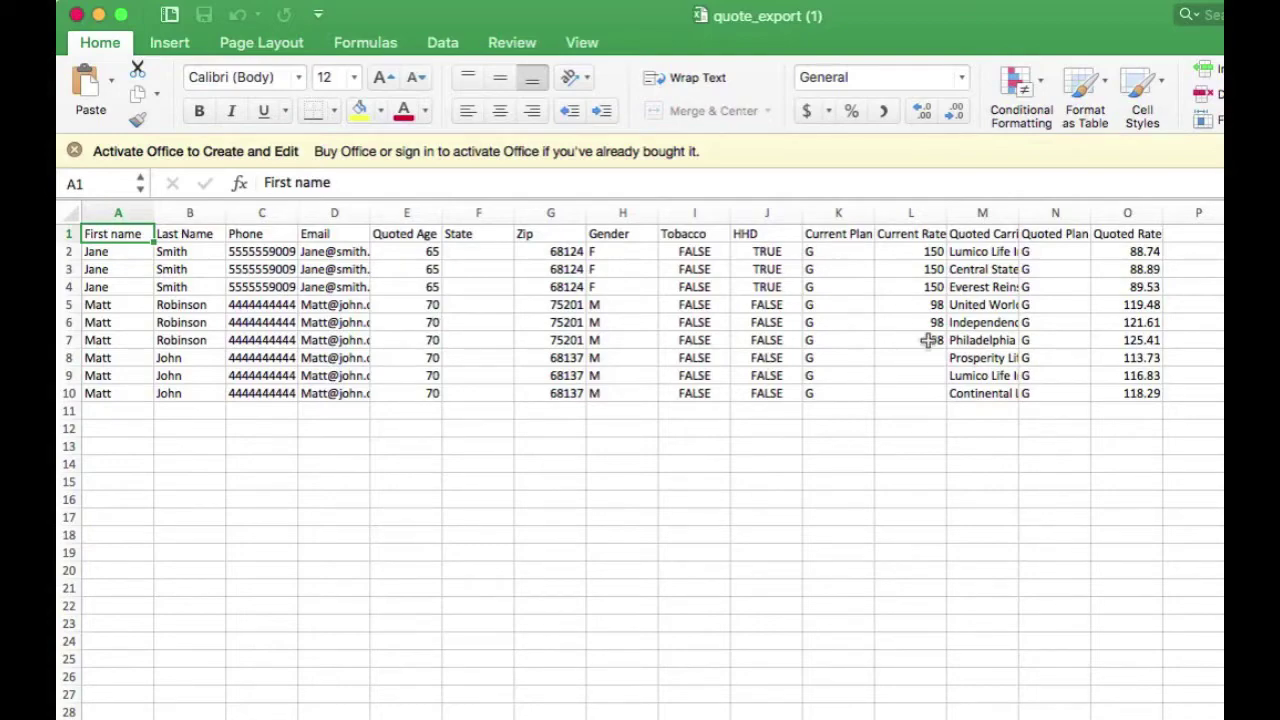
Widen Quoted Carrier column M to about 21.67 so full carrier names show
scroll(928, 340, "right", 5)
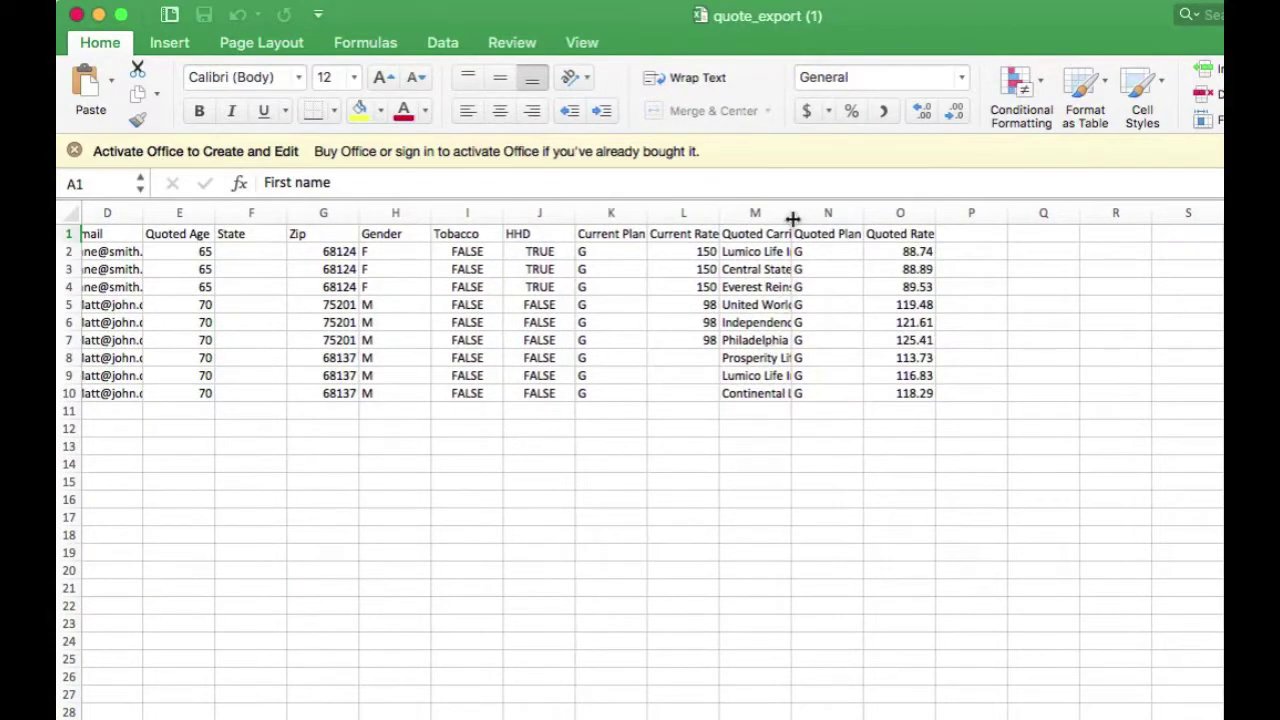
left_click_drag(793, 218, 1015, 293)
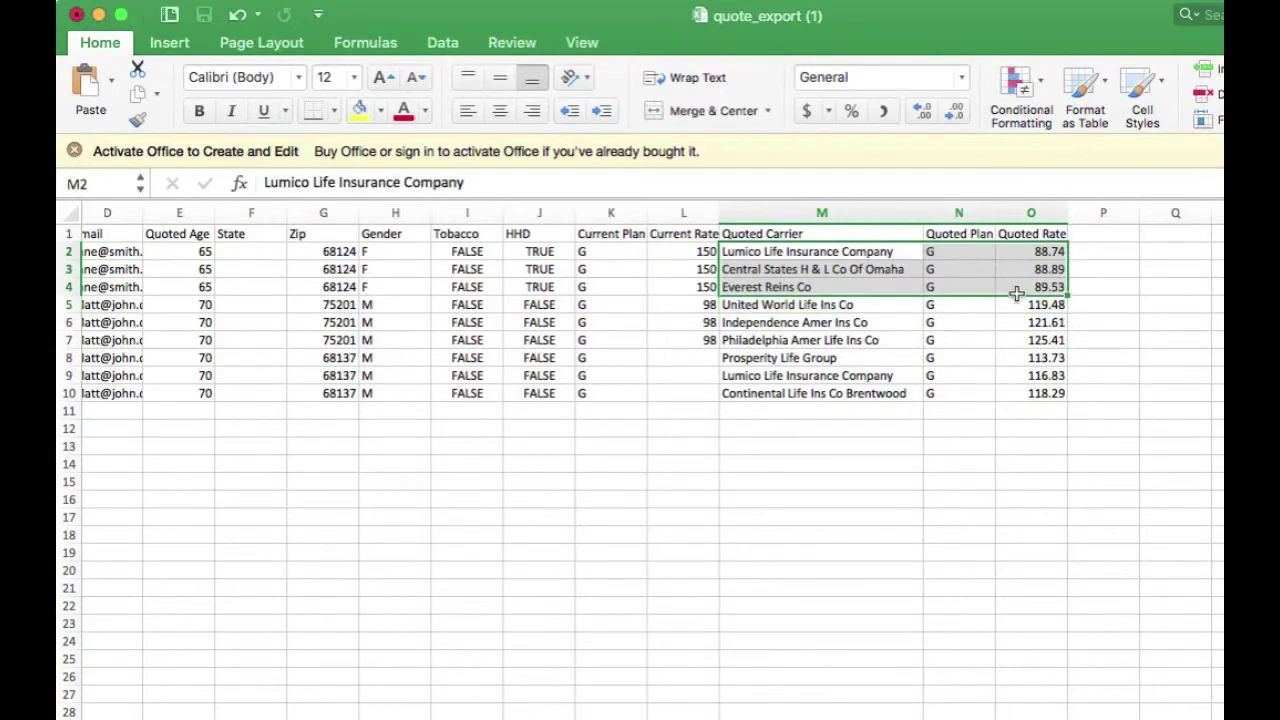